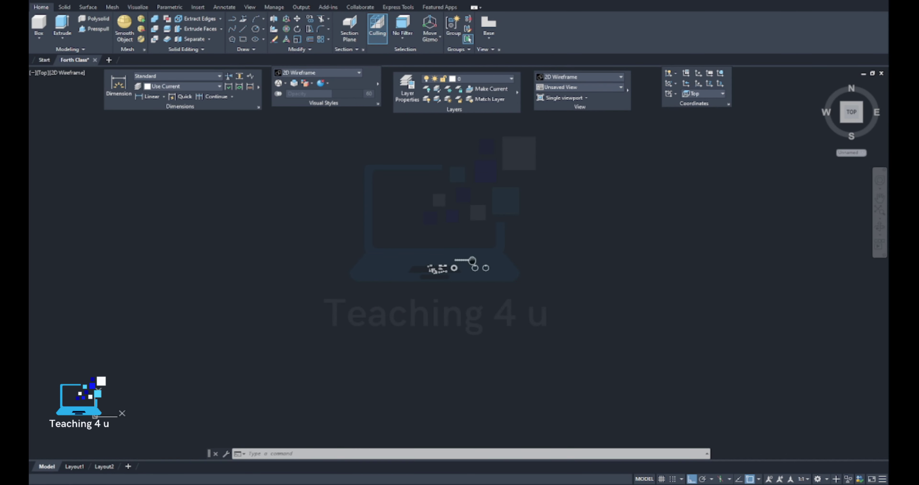
- Unlock and thaw the Command List layer to show its notes
{"action": "left_click", "coordinate": [493, 80]}
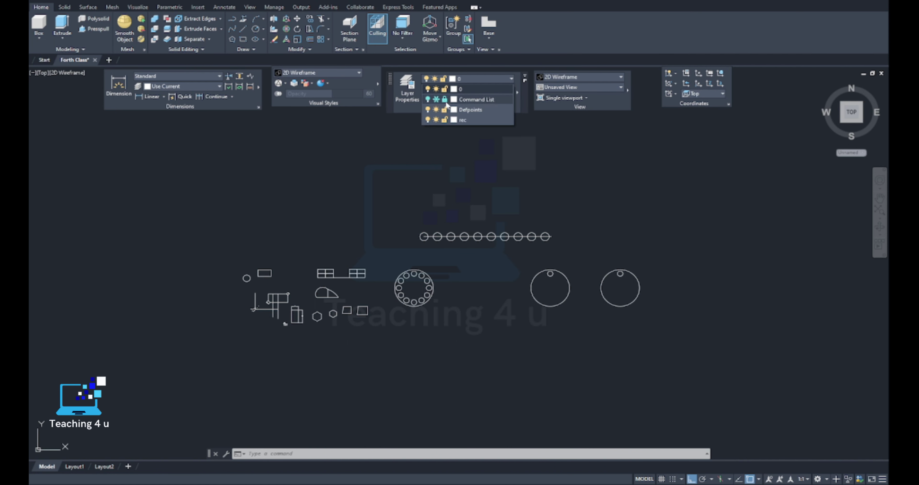
{"action": "left_click", "coordinate": [444, 100]}
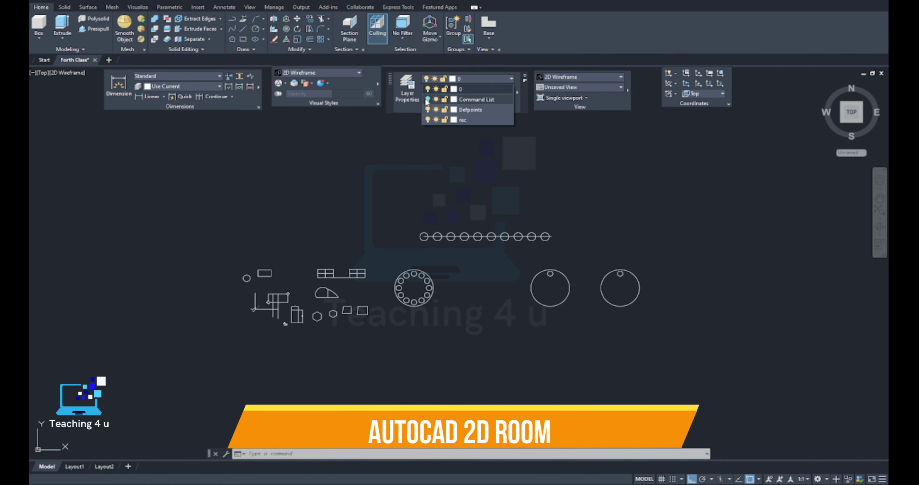
{"action": "left_click", "coordinate": [436, 99]}
{"action": "scroll", "coordinate": [289, 308], "scroll_direction": "up", "scroll_amount": 4}
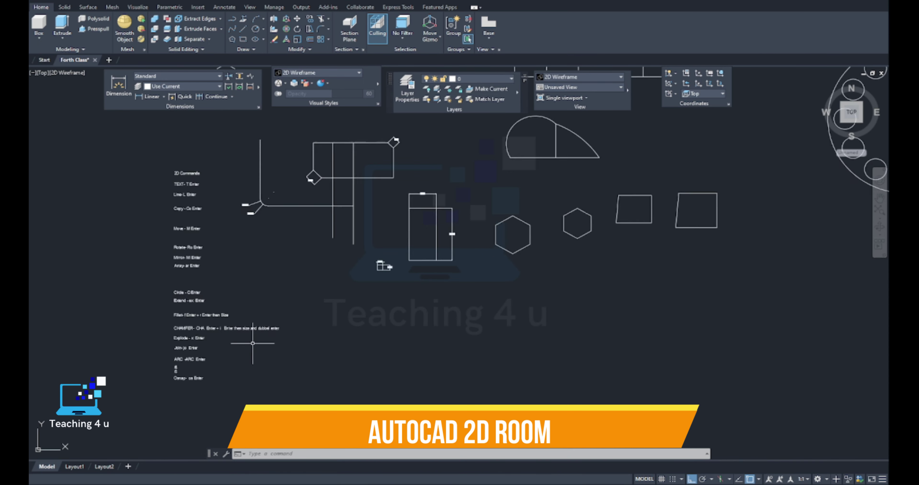
{"action": "scroll", "coordinate": [156, 266], "scroll_direction": "up", "scroll_amount": 4}
{"action": "scroll", "coordinate": [156, 266], "scroll_direction": "down", "scroll_amount": 7}
{"action": "scroll", "coordinate": [281, 125], "scroll_direction": "up", "scroll_amount": 1}
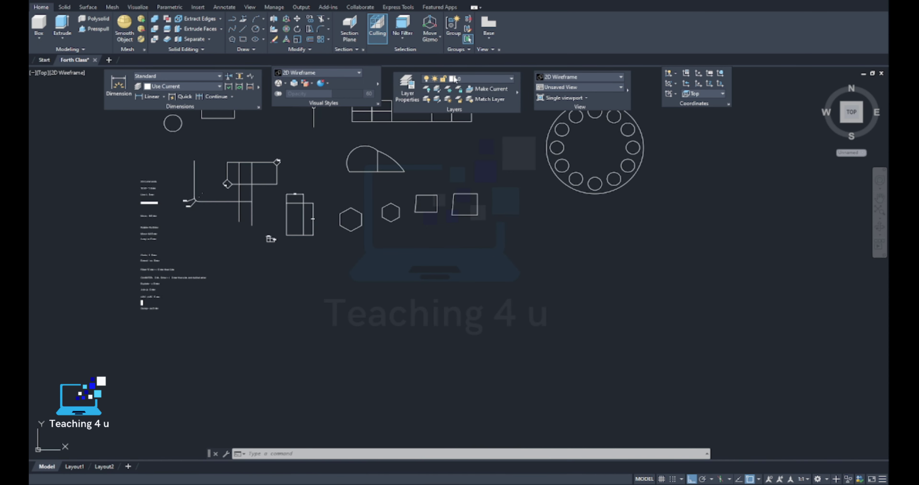
- Freeze the Command List layer again and pan the practice shapes into view
{"action": "left_click", "coordinate": [456, 78]}
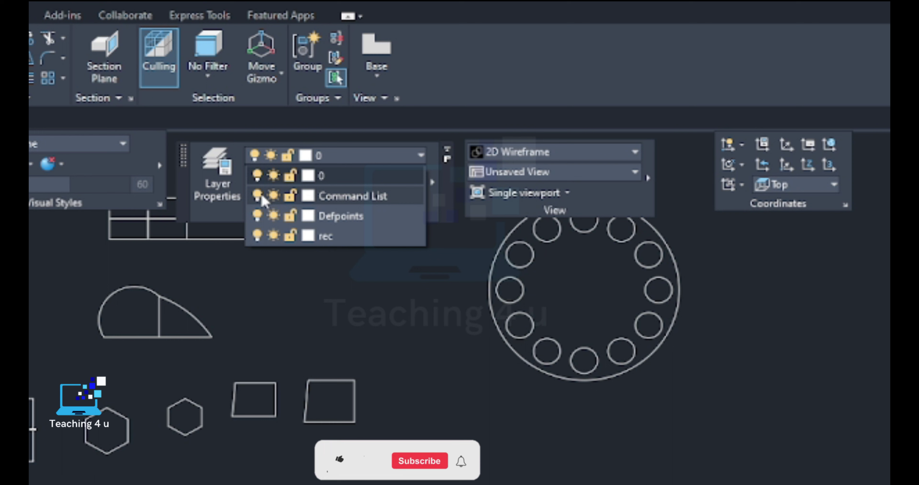
{"action": "left_click", "coordinate": [276, 201]}
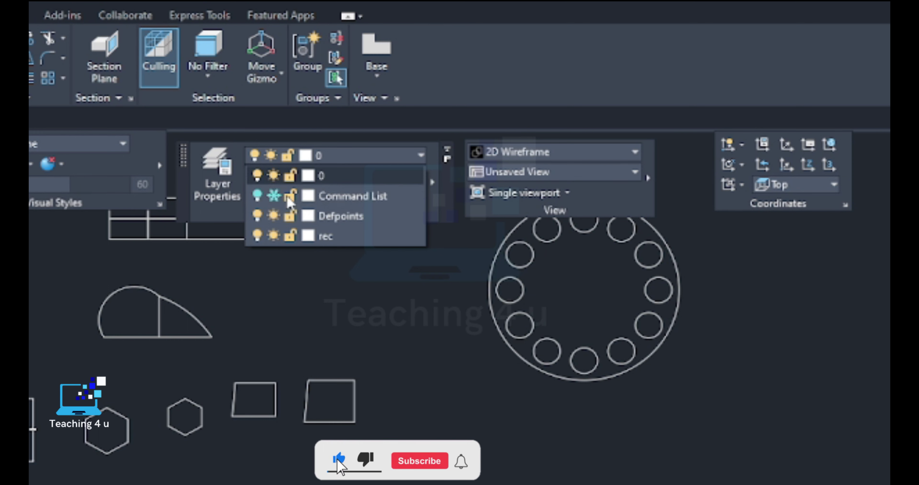
{"action": "scroll", "coordinate": [338, 296], "scroll_direction": "down", "scroll_amount": 3}
{"action": "scroll", "coordinate": [385, 364], "scroll_direction": "up", "scroll_amount": 3}
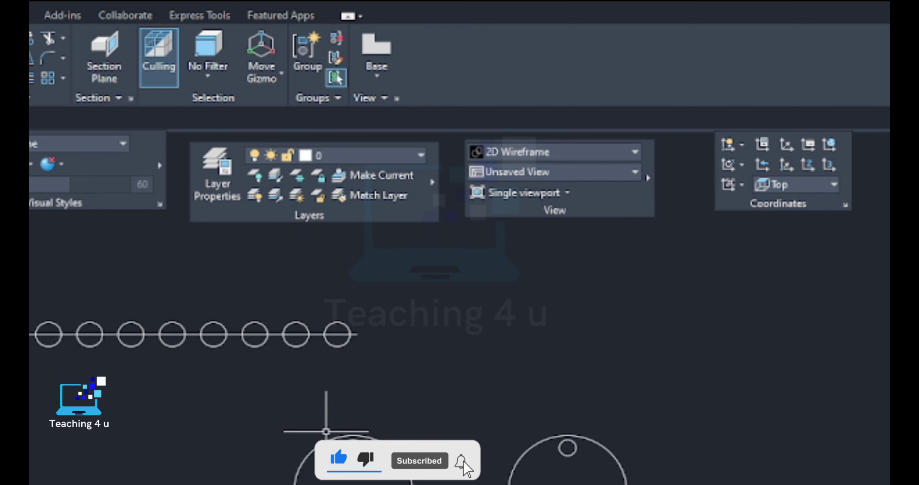
{"action": "scroll", "coordinate": [552, 223], "scroll_direction": "down", "scroll_amount": 5}
{"action": "middle_click_drag", "start_coordinate": [551, 223], "coordinate": [464, 217]}
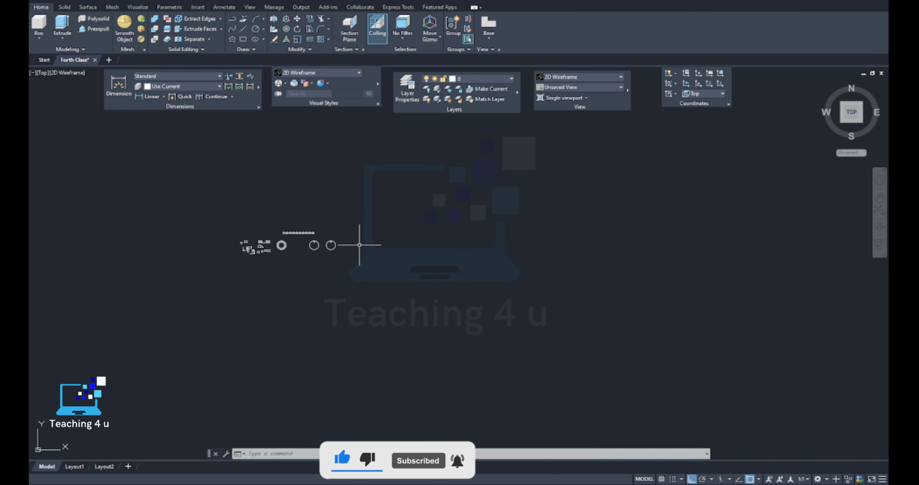
{"action": "scroll", "coordinate": [359, 242], "scroll_direction": "up", "scroll_amount": 5}
{"action": "scroll", "coordinate": [410, 241], "scroll_direction": "down", "scroll_amount": 5}
{"action": "middle_click_drag", "start_coordinate": [410, 241], "coordinate": [363, 231]}
{"action": "scroll", "coordinate": [364, 229], "scroll_direction": "up", "scroll_amount": 3}
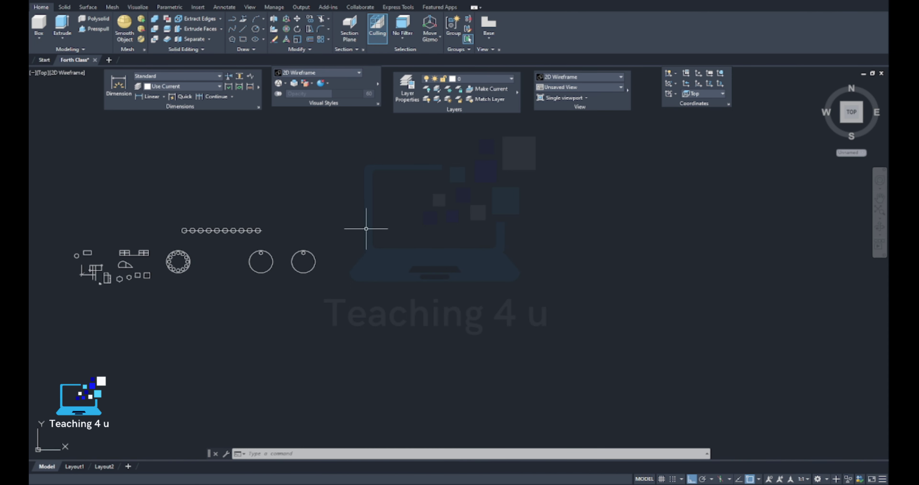
- Thaw the Command List layer again and pan over to the command notes
{"action": "left_click", "coordinate": [478, 78]}
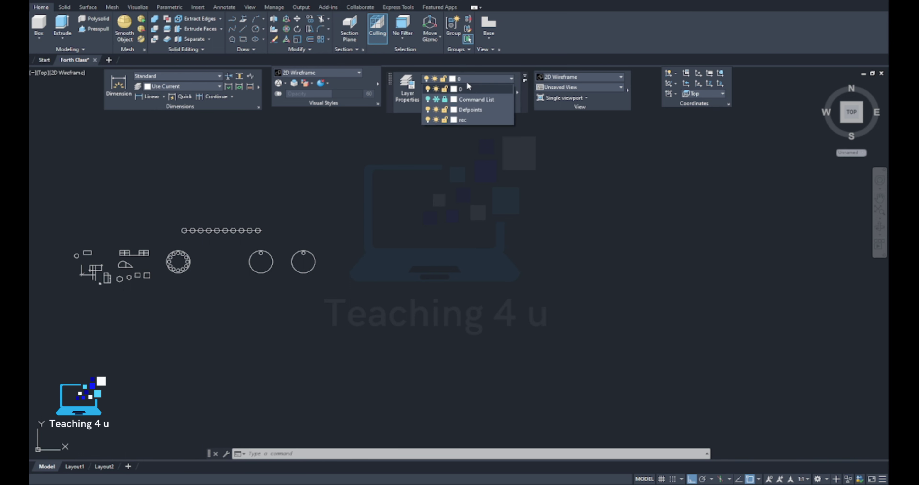
{"action": "left_click", "coordinate": [436, 100]}
{"action": "left_click", "coordinate": [444, 99]}
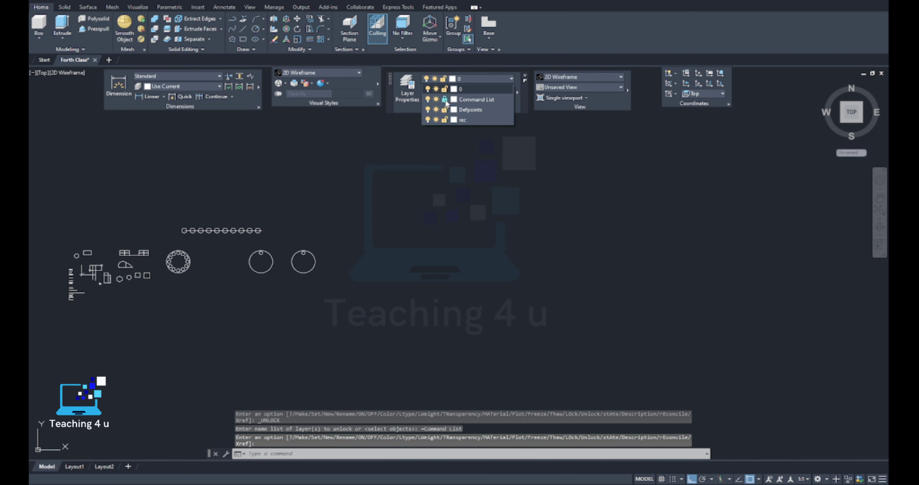
{"action": "left_click", "coordinate": [426, 197]}
{"action": "middle_click_drag", "start_coordinate": [426, 197], "coordinate": [574, 150]}
{"action": "scroll", "coordinate": [248, 226], "scroll_direction": "up", "scroll_amount": 6}
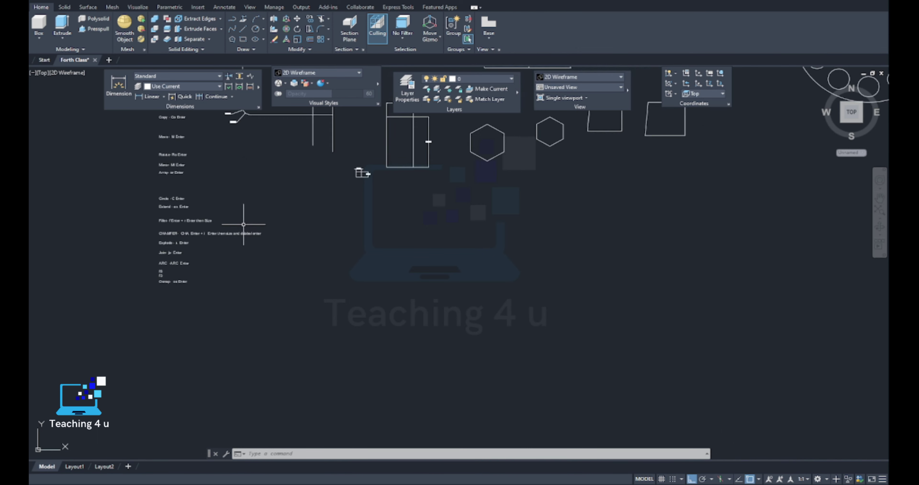
{"action": "scroll", "coordinate": [247, 215], "scroll_direction": "down", "scroll_amount": 4}
- Move the whole column of command notes further left
{"action": "type", "text": "m"}
{"action": "key", "text": "Return"}
{"action": "left_click_drag", "start_coordinate": [274, 160], "coordinate": [197, 281]}
{"action": "key", "text": "Return"}
{"action": "left_click", "coordinate": [284, 267]}
{"action": "left_click", "coordinate": [154, 266]}
{"action": "scroll", "coordinate": [154, 267], "scroll_direction": "up", "scroll_amount": 5}
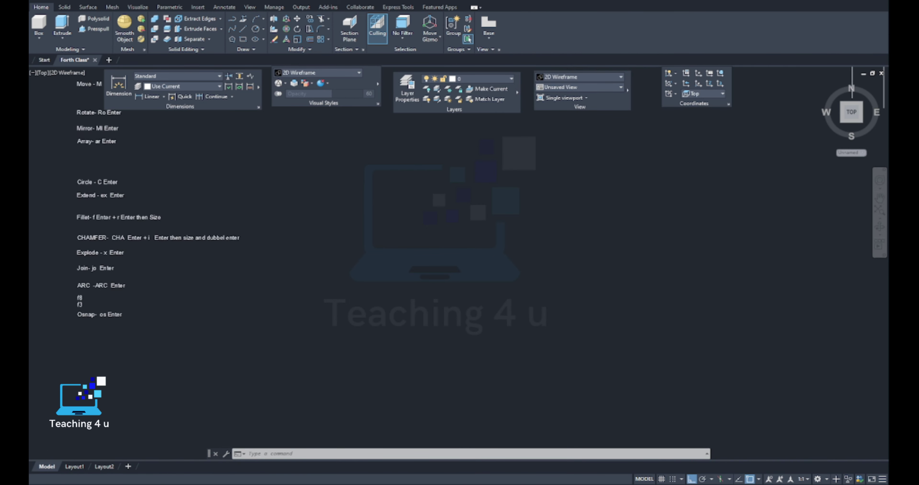
{"action": "scroll", "coordinate": [154, 266], "scroll_direction": "up", "scroll_amount": 2}
{"action": "middle_click_drag", "start_coordinate": [156, 321], "coordinate": [203, 287]}
- Copy the 'Osnap- os Enter' line to just below the original
{"action": "type", "text": "co"}
{"action": "key", "text": "Return"}
{"action": "left_click", "coordinate": [214, 287]}
{"action": "key", "text": "Return"}
{"action": "left_click", "coordinate": [213, 289]}
{"action": "left_click", "coordinate": [213, 309]}
{"action": "key", "text": "Return"}
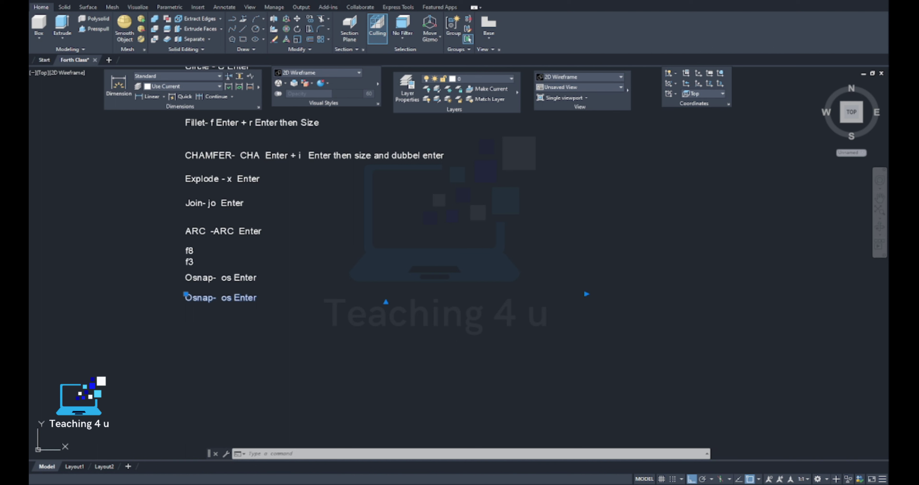
- Edit the copied line to read 'OFFSET- of Enter'
{"action": "double_click", "coordinate": [214, 297]}
{"action": "type", "text": "OFFSET- of Enter"}
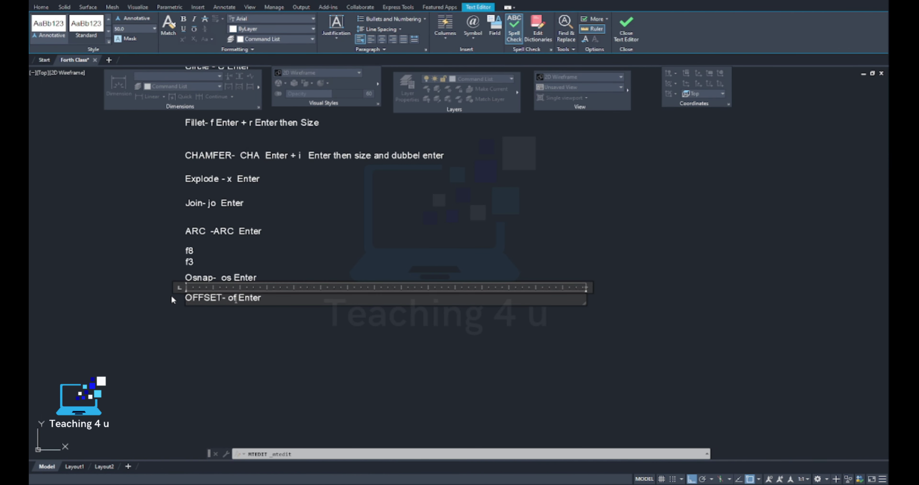
{"action": "key", "text": "Return"}
{"action": "key", "text": "BackSpace"}
{"action": "left_click", "coordinate": [259, 332]}
{"action": "key", "text": "Escape"}
{"action": "key", "text": "Escape"}
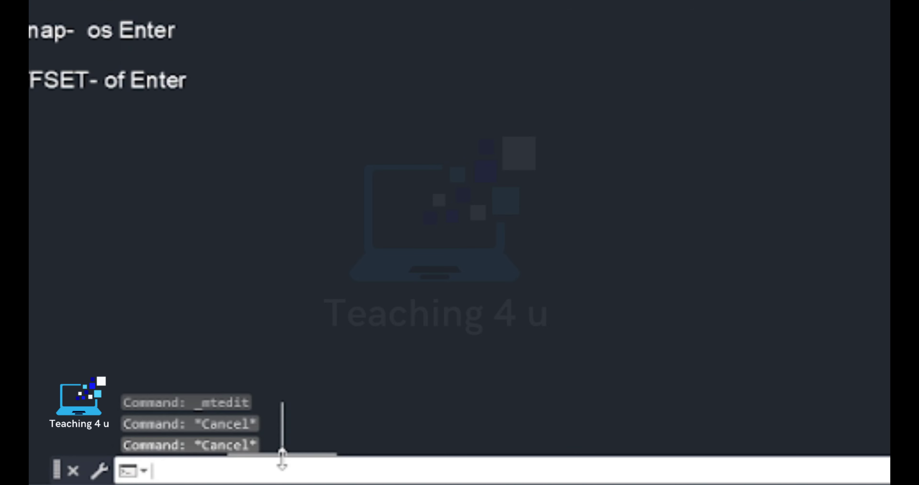
{"action": "left_click", "coordinate": [502, 471]}
{"action": "type", "text": "of"}
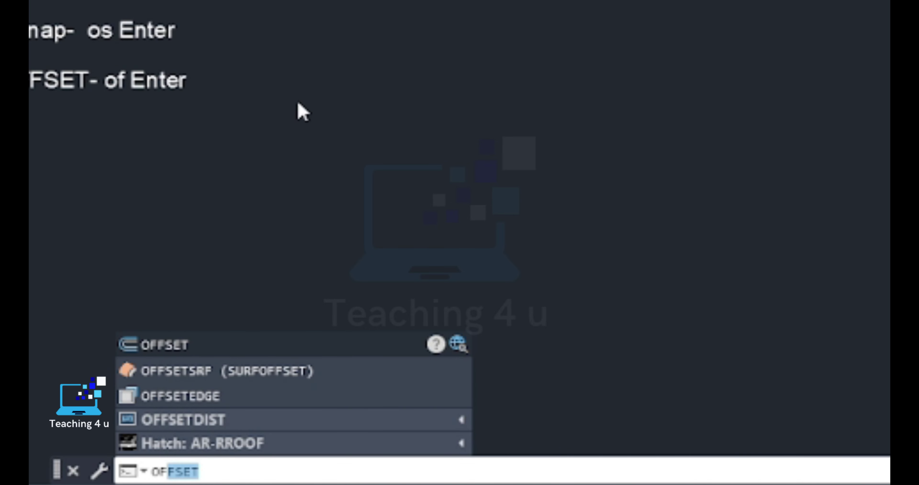
{"action": "key", "text": "Escape"}
{"action": "middle_click_drag", "start_coordinate": [445, 261], "coordinate": [357, 282]}
- Regenerate the drawing display with RE
{"action": "scroll", "coordinate": [392, 271], "scroll_direction": "up", "scroll_amount": 2}
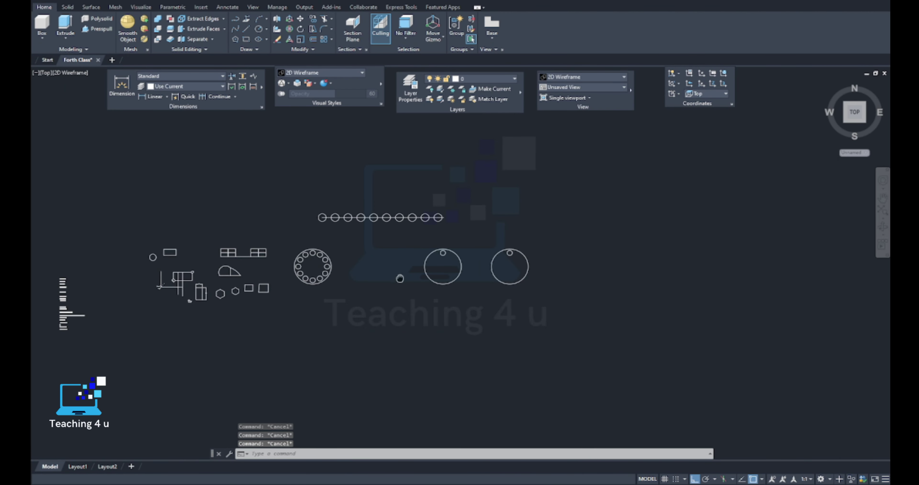
{"action": "scroll", "coordinate": [433, 288], "scroll_direction": "up", "scroll_amount": 1}
{"action": "scroll", "coordinate": [428, 278], "scroll_direction": "up", "scroll_amount": 1}
{"action": "scroll", "coordinate": [425, 273], "scroll_direction": "down", "scroll_amount": 3}
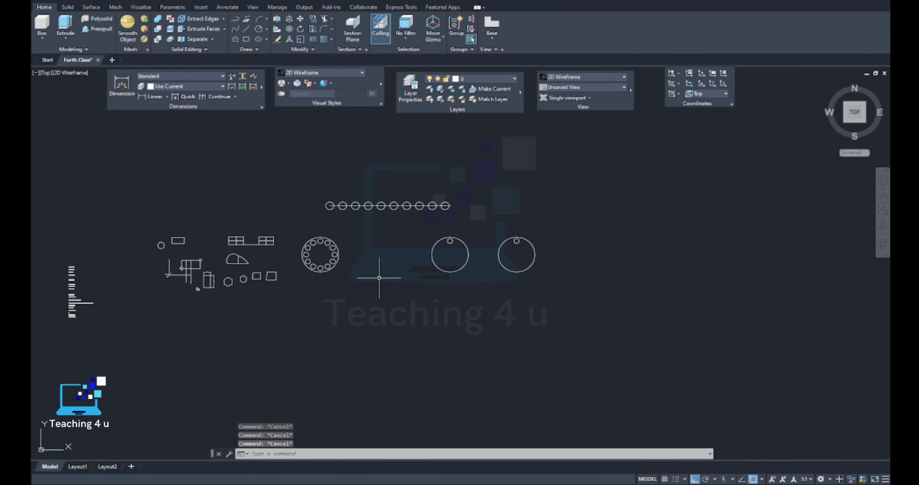
{"action": "scroll", "coordinate": [375, 273], "scroll_direction": "down", "scroll_amount": 1}
{"action": "type", "text": "RE"}
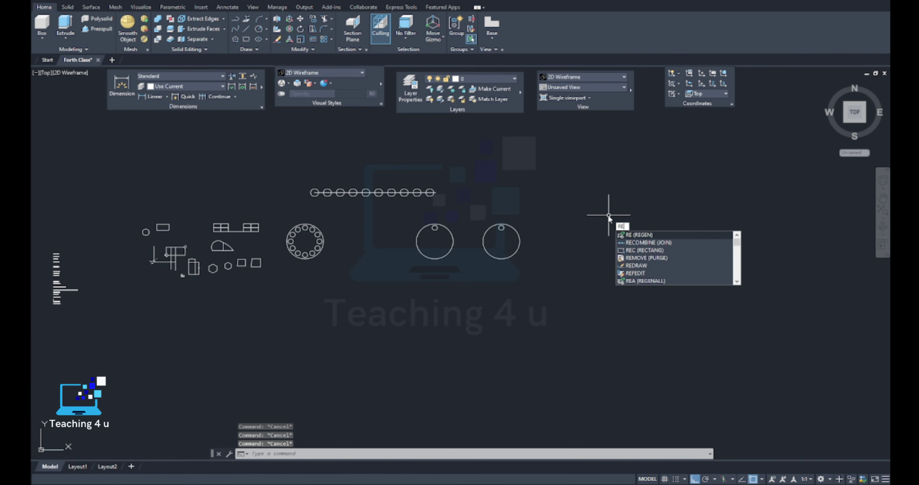
{"action": "key", "text": "Return"}
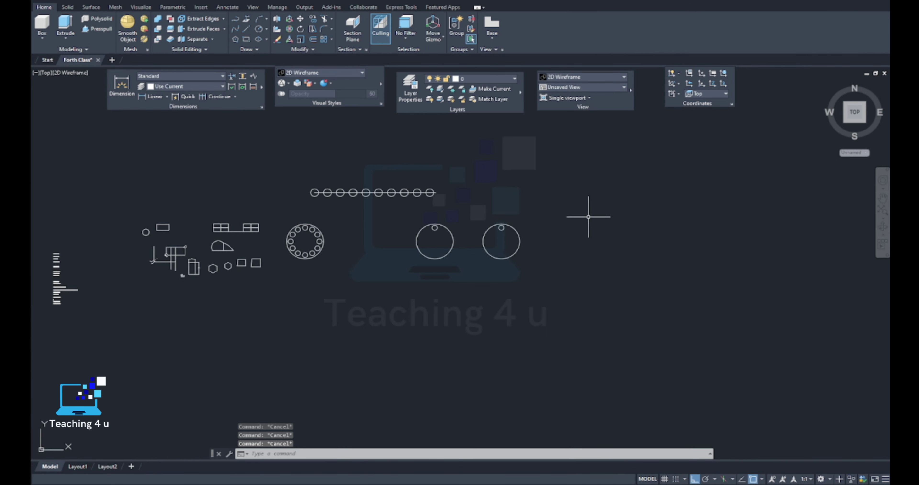
- Start a new rectangle, ready for its first corner
{"action": "middle_click_drag", "start_coordinate": [588, 216], "coordinate": [563, 221]}
{"action": "type", "text": "r"}
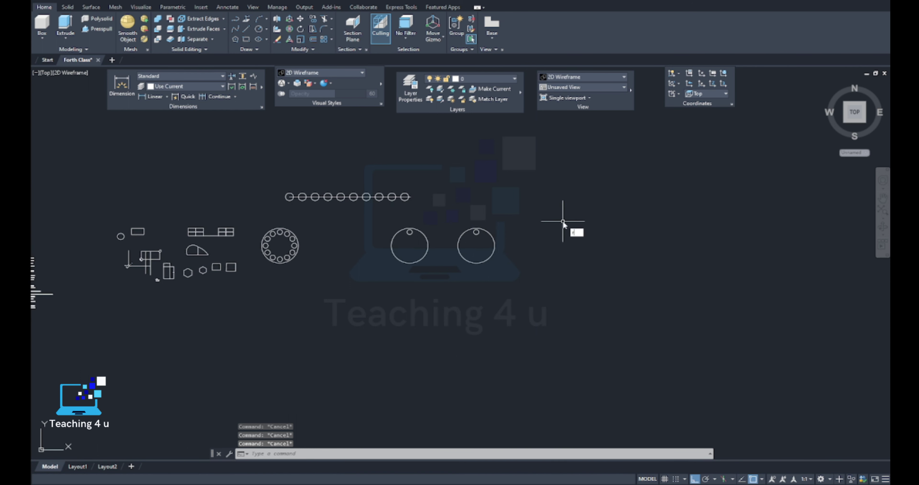
{"action": "type", "text": "c"}
{"action": "key", "text": "Return"}
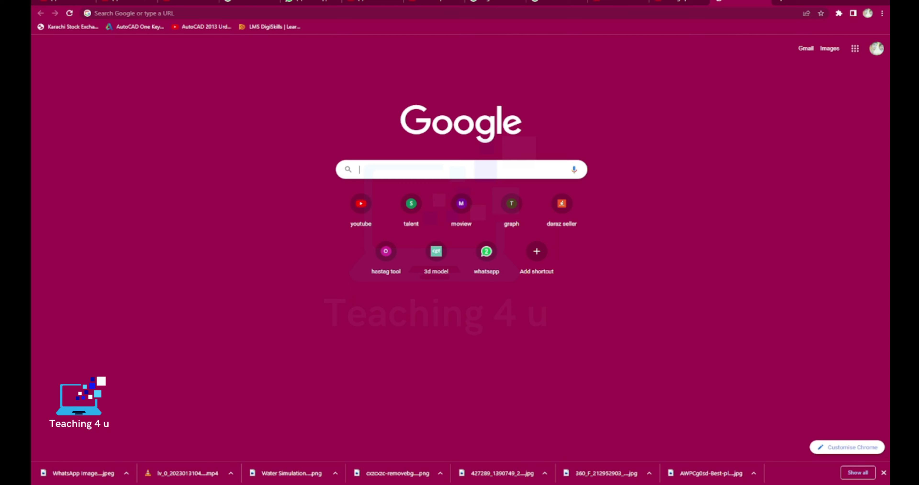
- Search Google for 'inch to mm' and convert 10 feet, giving 3048 mm
{"action": "left_click", "coordinate": [421, 170]}
{"action": "type", "text": "inch to mm"}
{"action": "key", "text": "Return"}
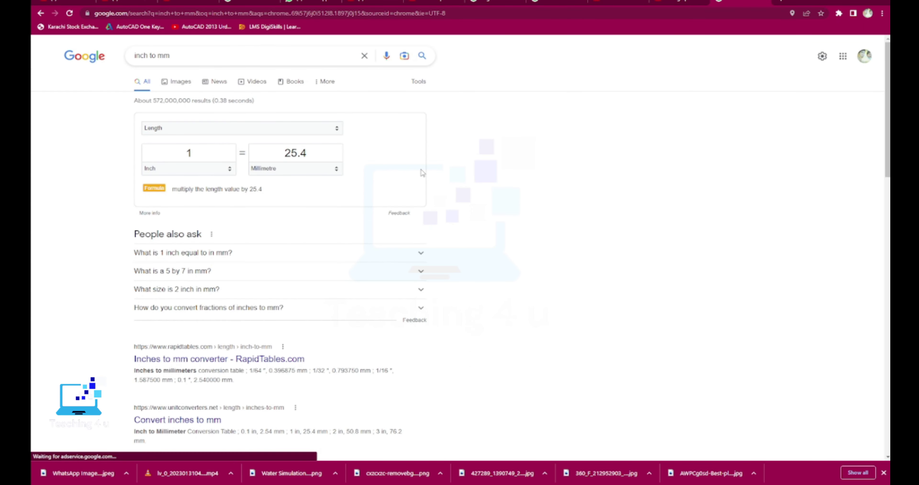
{"action": "left_click", "coordinate": [210, 172]}
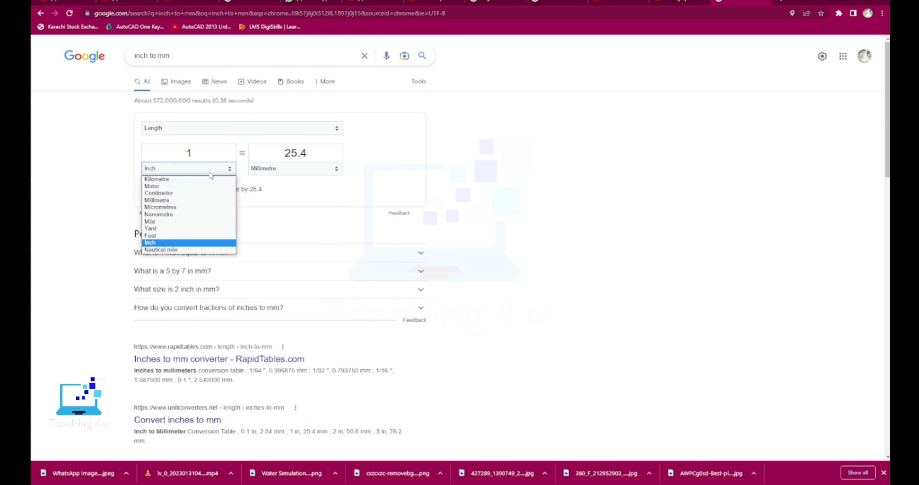
{"action": "left_click", "coordinate": [178, 235]}
{"action": "left_click", "coordinate": [189, 153]}
{"action": "type", "text": "10"}
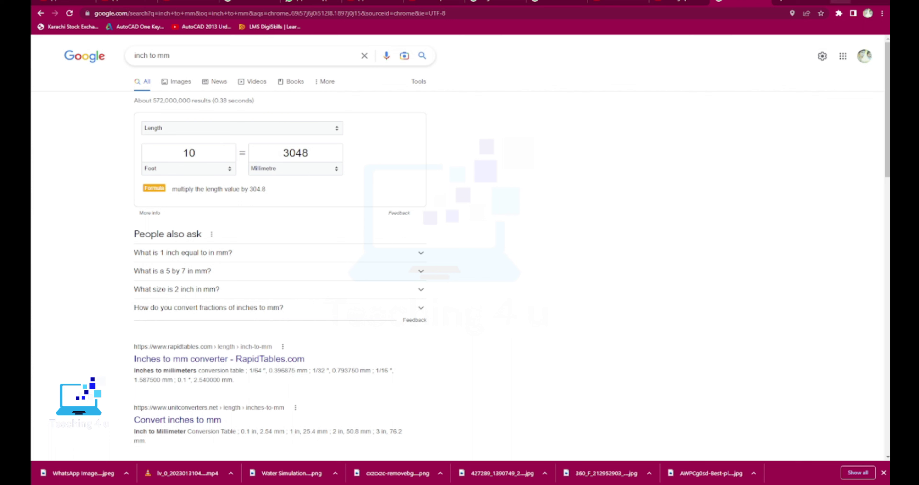
{"action": "key", "text": "alt+Tab"}
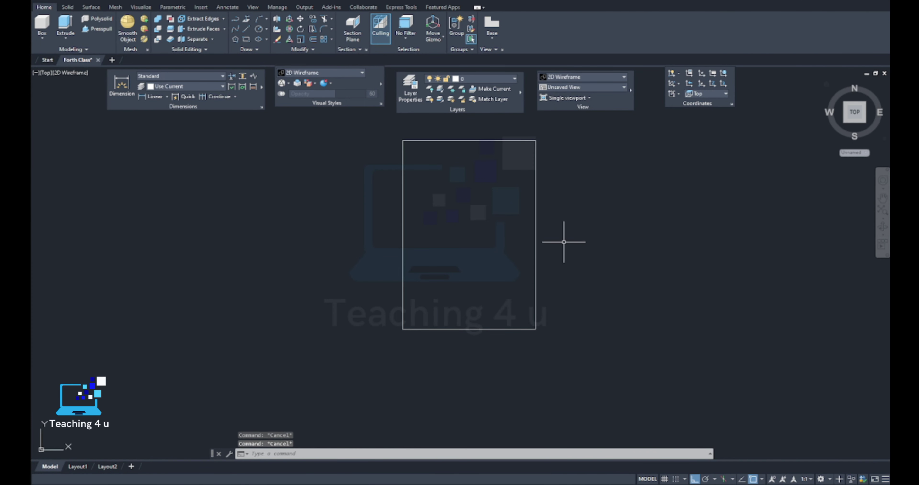
- Start a rectangle from a picked first corner with Ortho mode on
{"action": "left_click_drag", "start_coordinate": [561, 242], "coordinate": [534, 258]}
{"action": "key", "text": "Delete"}
{"action": "type", "text": "rec"}
{"action": "key", "text": "Return"}
{"action": "left_click", "coordinate": [470, 183]}
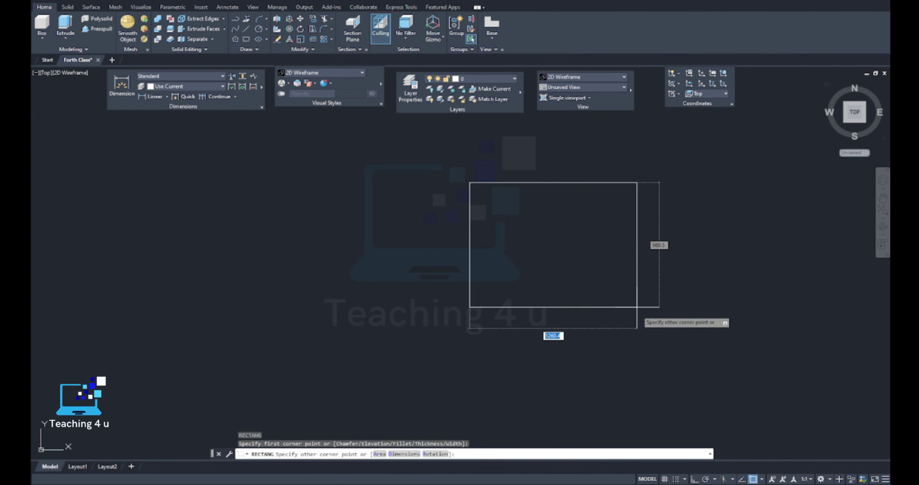
{"action": "key", "text": "F8"}
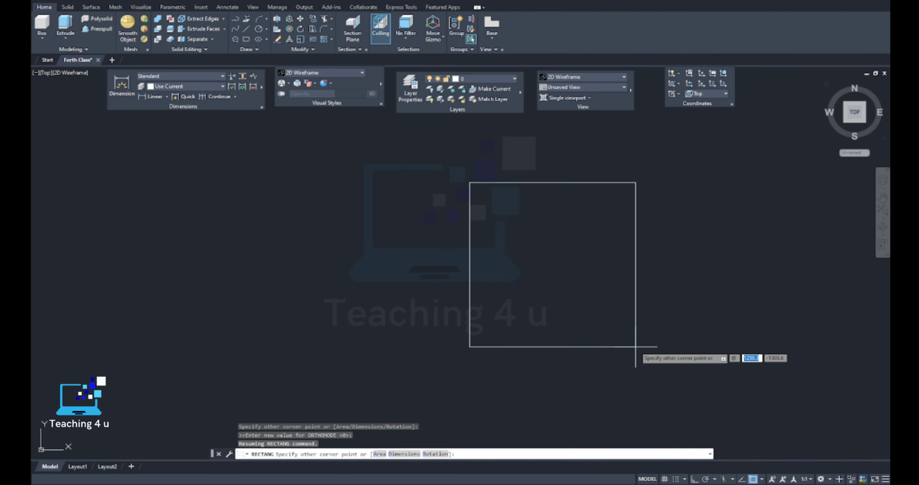
{"action": "key", "text": "alt+Tab"}
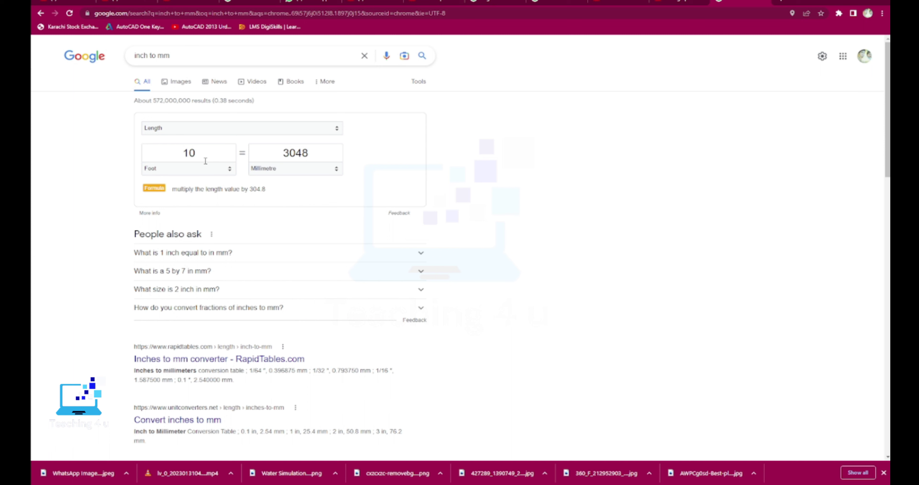
- Enter 3048 as the rectangle's first dimension and convert 15 feet to millimetres
{"action": "left_click", "coordinate": [202, 173]}
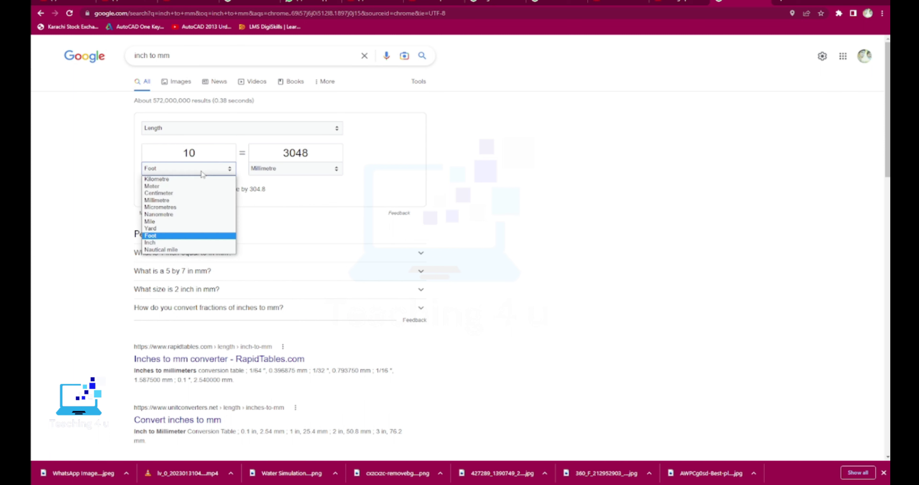
{"action": "left_click", "coordinate": [202, 150]}
{"action": "double_click", "coordinate": [202, 150]}
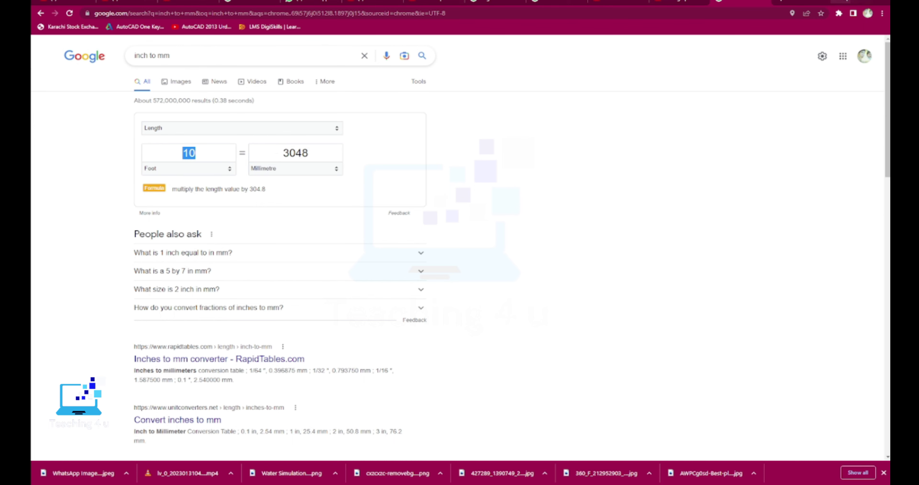
{"action": "key", "text": "alt+Tab"}
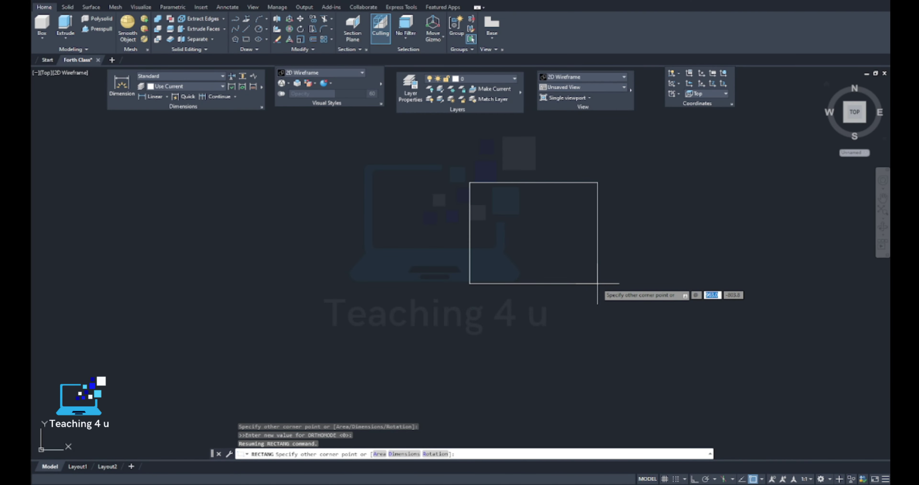
{"action": "type", "text": "048"}
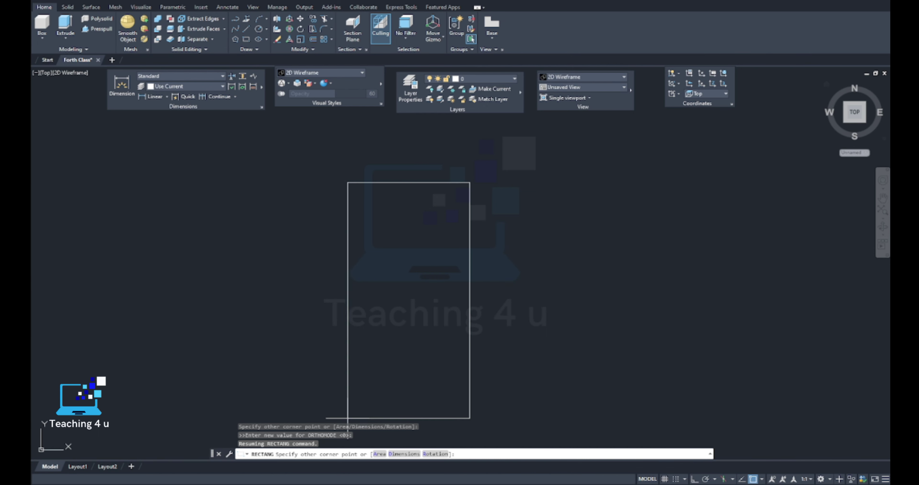
{"action": "key", "text": "alt+Tab"}
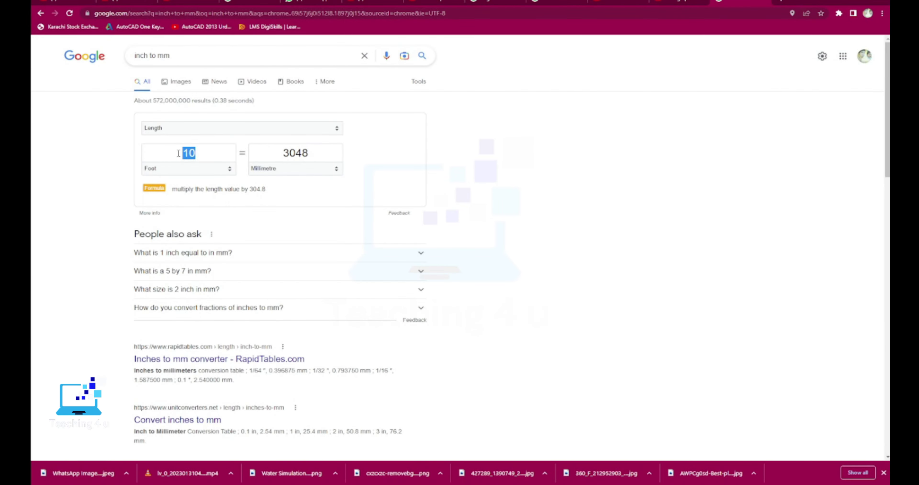
{"action": "type", "text": "15"}
- Enter 4572 to finish the 3048 by 4572 mm rectangle
{"action": "key", "text": "alt+Tab"}
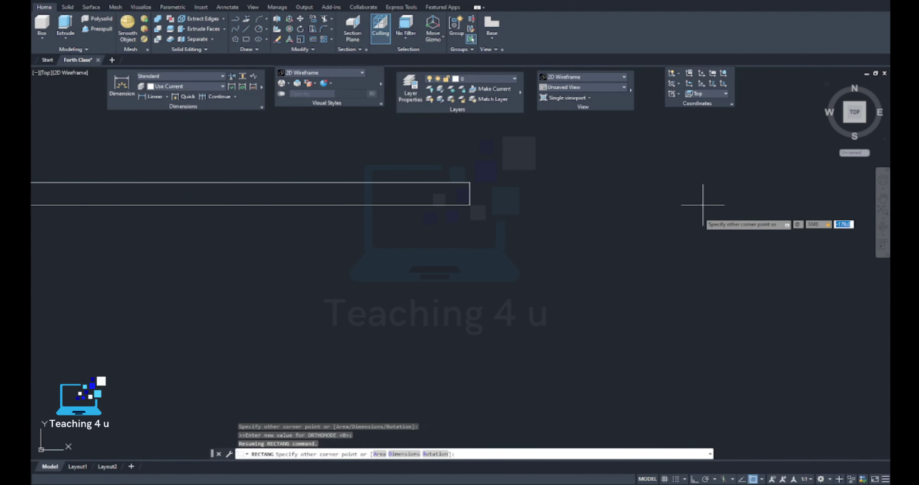
{"action": "type", "text": "4572"}
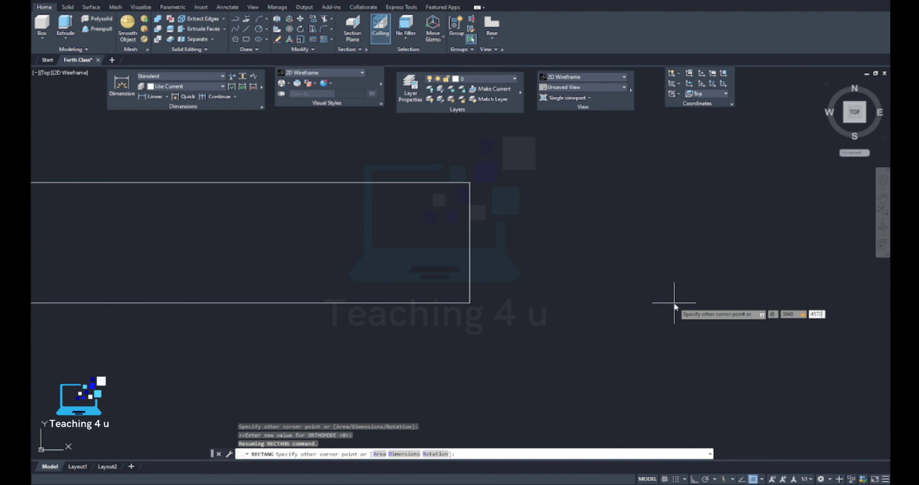
{"action": "key", "text": "Return"}
{"action": "scroll", "coordinate": [668, 263], "scroll_direction": "down", "scroll_amount": 5}
{"action": "scroll", "coordinate": [569, 270], "scroll_direction": "down", "scroll_amount": 4}
{"action": "scroll", "coordinate": [612, 264], "scroll_direction": "up", "scroll_amount": 6}
{"action": "middle_click_drag", "start_coordinate": [584, 260], "coordinate": [529, 266]}
{"action": "key", "text": "Escape"}
{"action": "key", "text": "Escape"}
- Rotate the rectangle 90° about its corner so it lies landscape
{"action": "type", "text": "ro"}
{"action": "key", "text": "Return"}
{"action": "left_click", "coordinate": [580, 205]}
{"action": "left_click", "coordinate": [548, 228]}
{"action": "key", "text": "Return"}
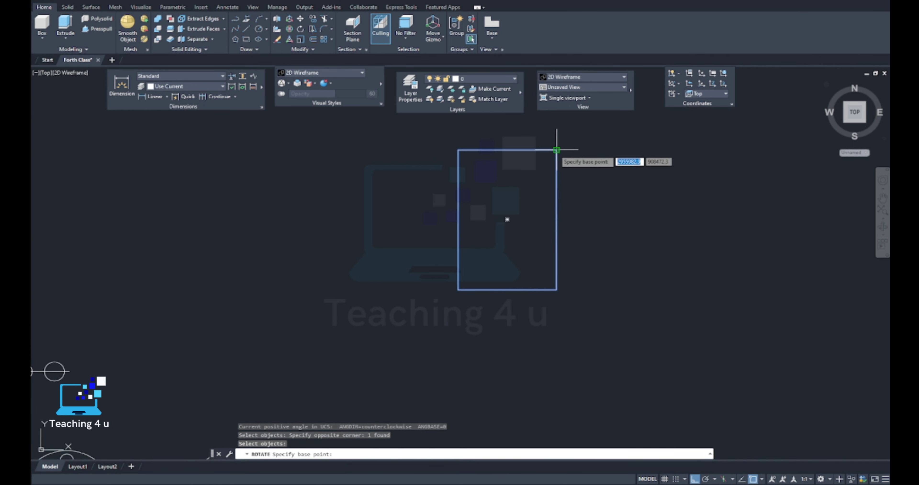
{"action": "left_click", "coordinate": [506, 220]}
{"action": "left_click", "coordinate": [608, 311]}
{"action": "scroll", "coordinate": [590, 259], "scroll_direction": "down", "scroll_amount": 2}
{"action": "middle_click_drag", "start_coordinate": [549, 205], "coordinate": [486, 329]}
- Offset the room rectangle 152.6 outward to form the outer wall line
{"action": "scroll", "coordinate": [487, 329], "scroll_direction": "up", "scroll_amount": 3}
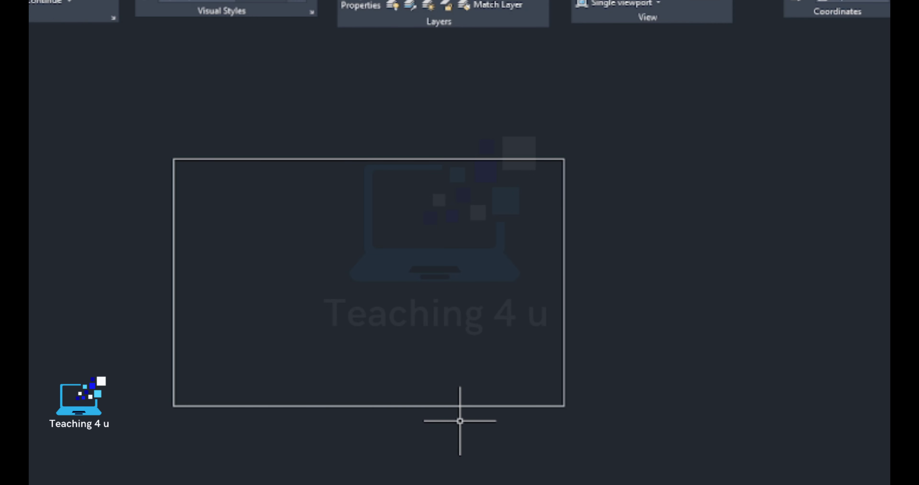
{"action": "type", "text": "o"}
{"action": "key", "text": "Return"}
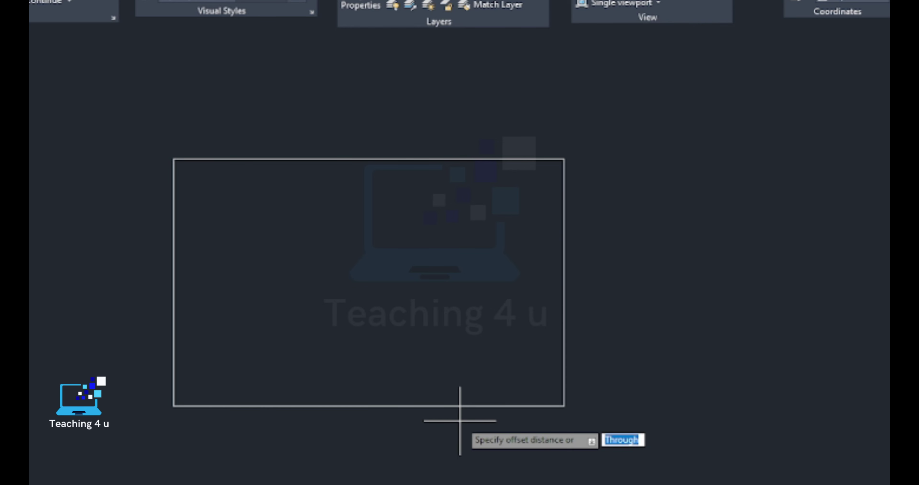
{"action": "type", "text": "152.6"}
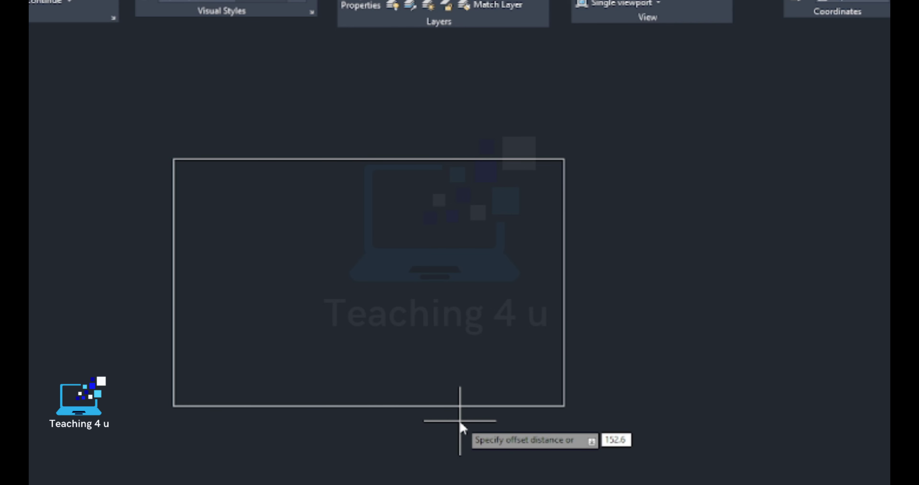
{"action": "key", "text": "Return"}
{"action": "left_click", "coordinate": [455, 161]}
{"action": "left_click", "coordinate": [461, 129]}
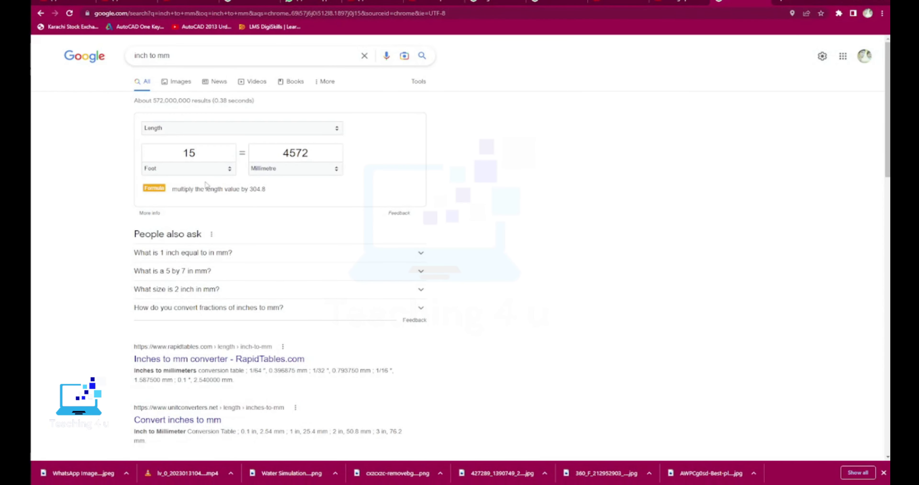
- Convert 6 inches to millimetres in the Google converter, giving 152.4
{"action": "left_click", "coordinate": [203, 168]}
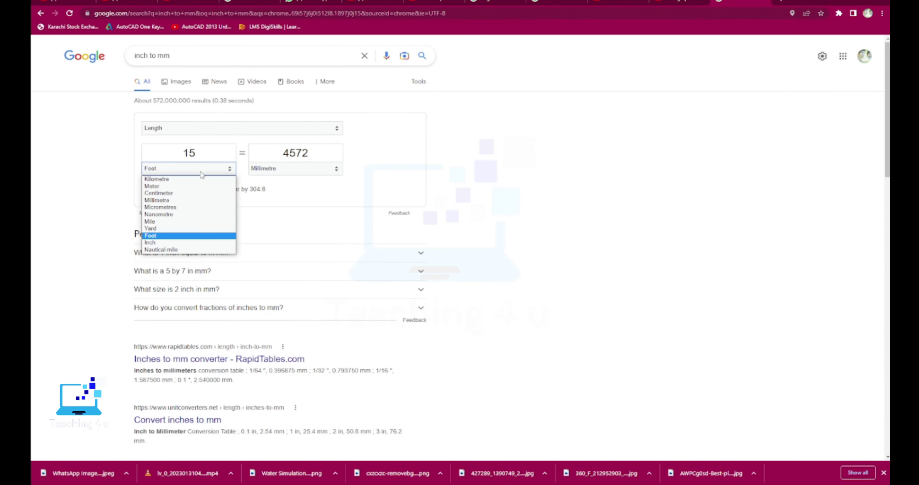
{"action": "left_click", "coordinate": [159, 243]}
{"action": "left_click_drag", "start_coordinate": [201, 153], "coordinate": [152, 152]}
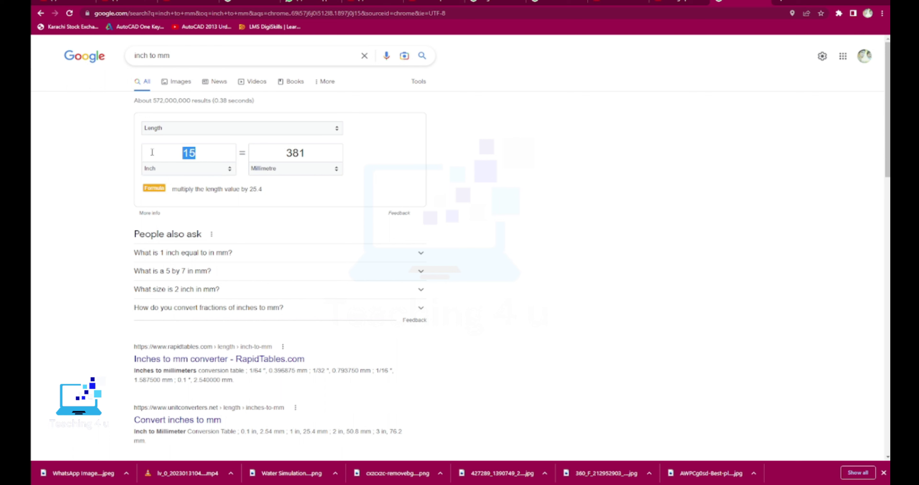
{"action": "type", "text": "6"}
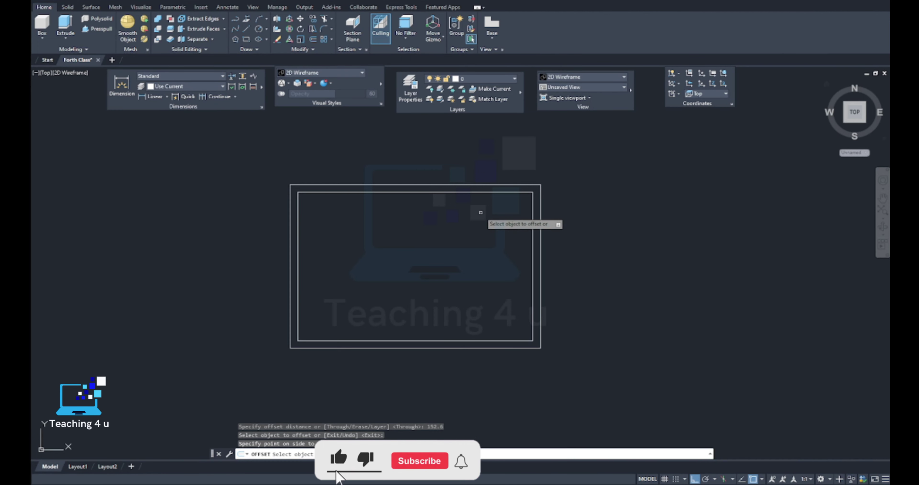
{"action": "key", "text": "Return"}
{"action": "left_click", "coordinate": [154, 96]}
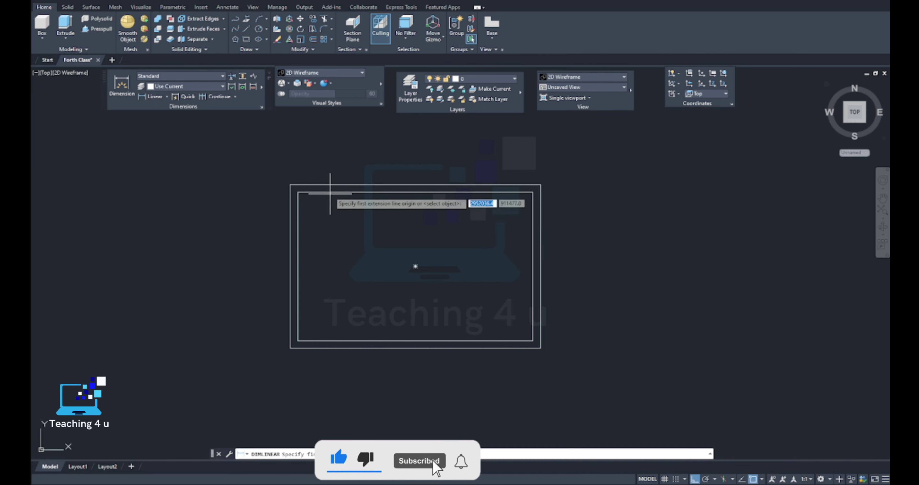
{"action": "left_click", "coordinate": [415, 192]}
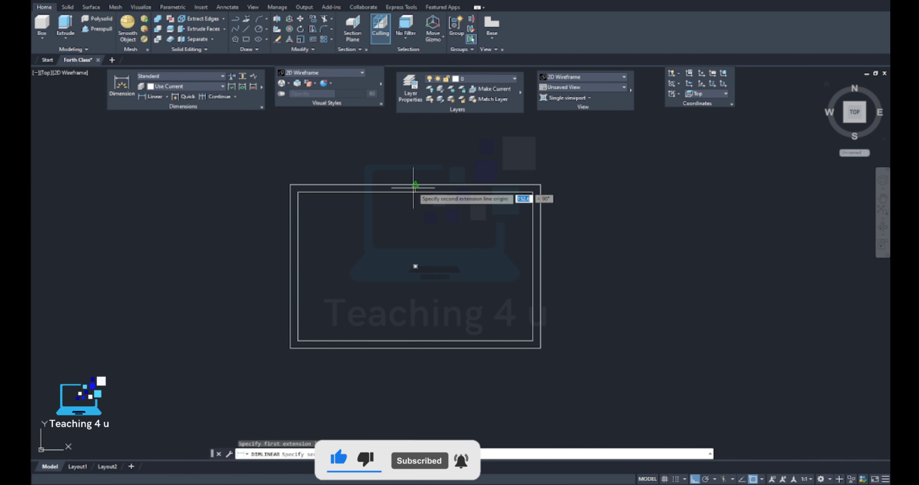
{"action": "scroll", "coordinate": [415, 186], "scroll_direction": "up", "scroll_amount": 10}
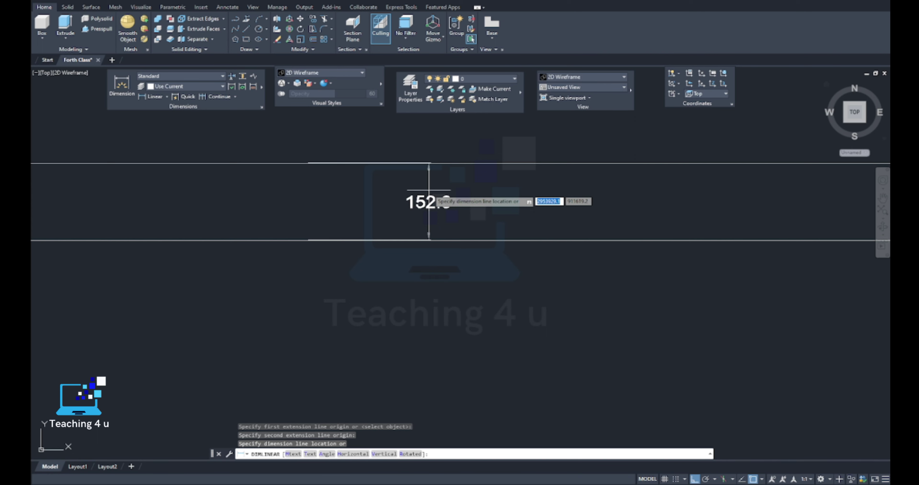
{"action": "scroll", "coordinate": [429, 192], "scroll_direction": "down", "scroll_amount": 10}
{"action": "key", "text": "Escape"}
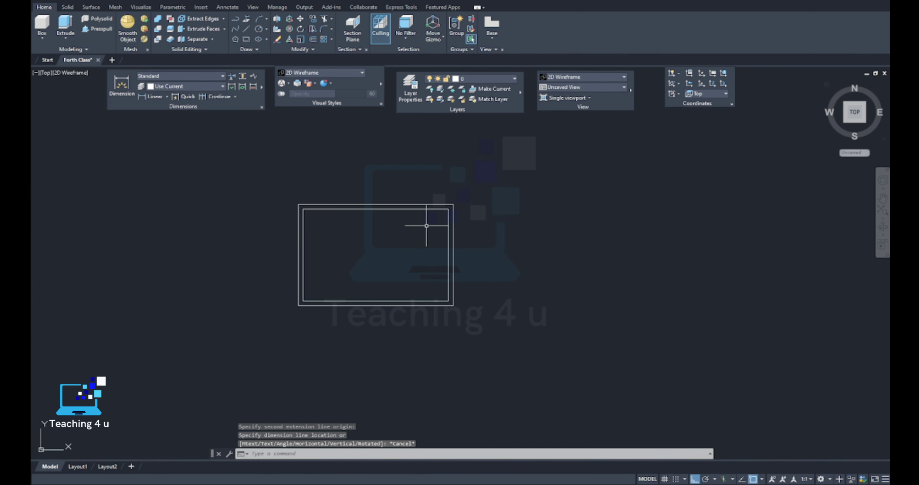
{"action": "scroll", "coordinate": [354, 231], "scroll_direction": "up", "scroll_amount": 2}
{"action": "middle_click_drag", "start_coordinate": [353, 231], "coordinate": [363, 202]}
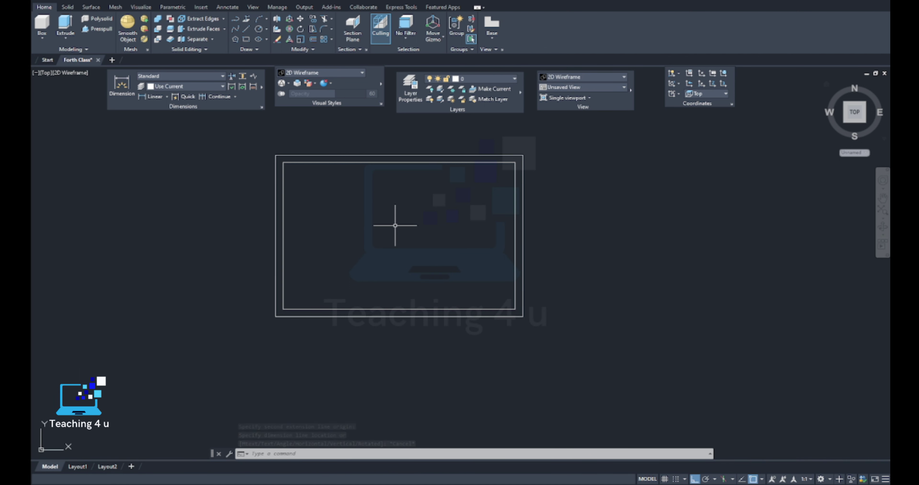
{"action": "key", "text": "Escape"}
{"action": "middle_click_drag", "start_coordinate": [449, 273], "coordinate": [492, 276]}
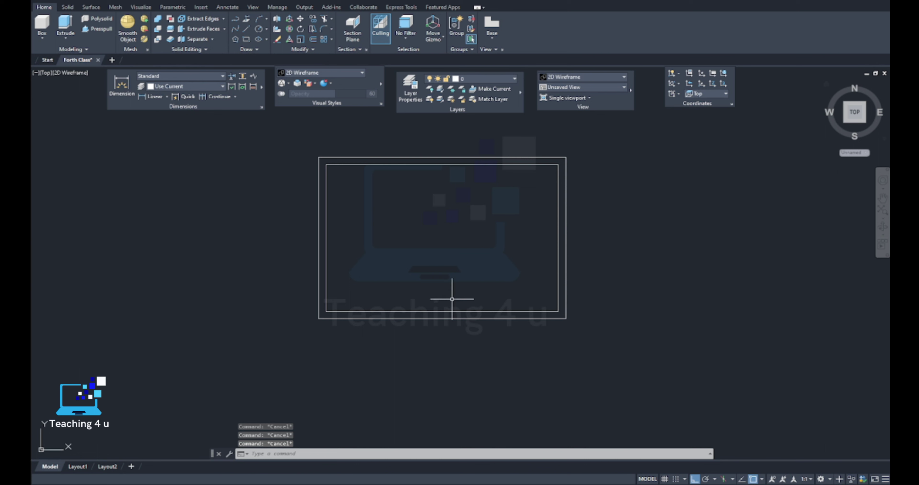
- Draw a vertical line straight down from the room's inner corner
{"action": "type", "text": "l"}
{"action": "key", "text": "Return"}
{"action": "key", "text": "Escape"}
{"action": "scroll", "coordinate": [325, 300], "scroll_direction": "up", "scroll_amount": 2}
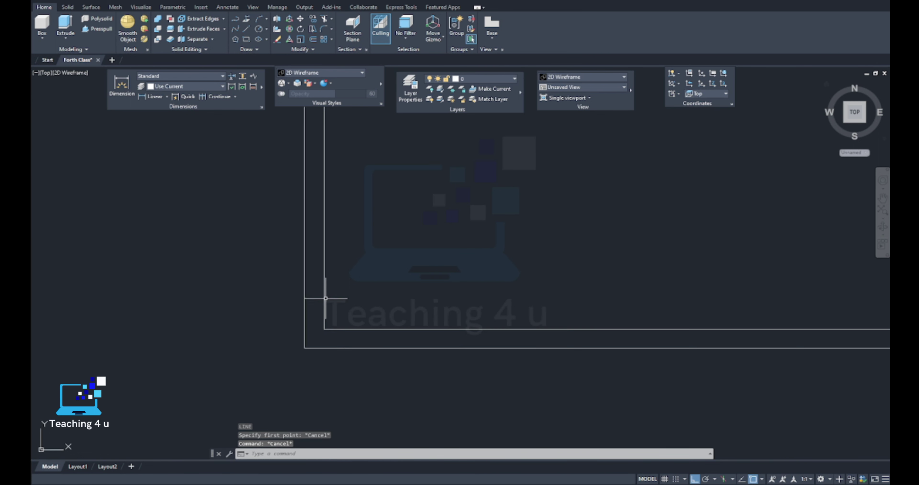
{"action": "key", "text": "Escape"}
{"action": "key", "text": "Escape"}
{"action": "scroll", "coordinate": [357, 292], "scroll_direction": "down", "scroll_amount": 5}
{"action": "scroll", "coordinate": [357, 292], "scroll_direction": "up", "scroll_amount": 5}
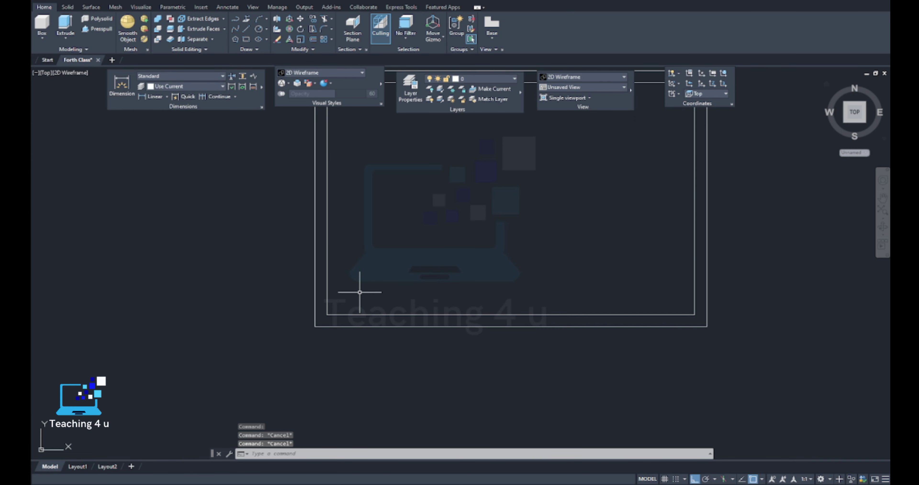
{"action": "type", "text": "l"}
{"action": "key", "text": "Return"}
{"action": "scroll", "coordinate": [428, 420], "scroll_direction": "up", "scroll_amount": 2}
{"action": "left_click", "coordinate": [257, 242]}
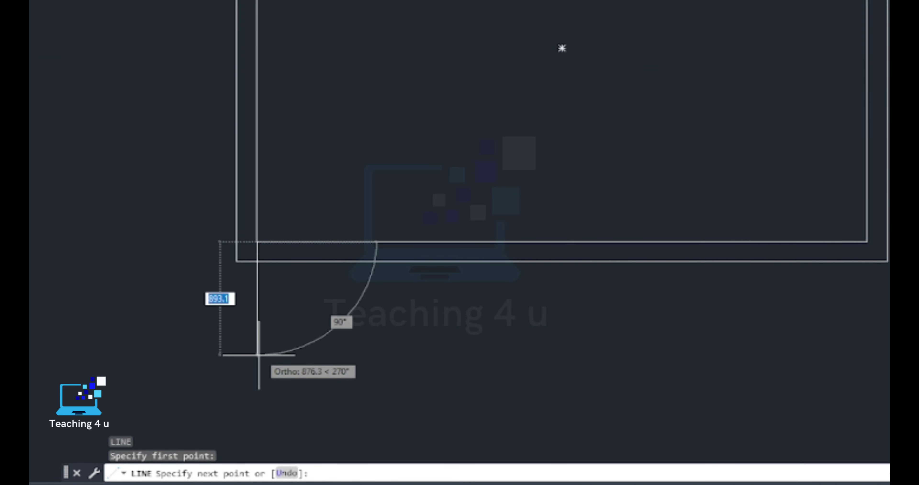
{"action": "left_click", "coordinate": [257, 355]}
{"action": "key", "text": "Escape"}
{"action": "key", "text": "Escape"}
{"action": "key", "text": "Escape"}
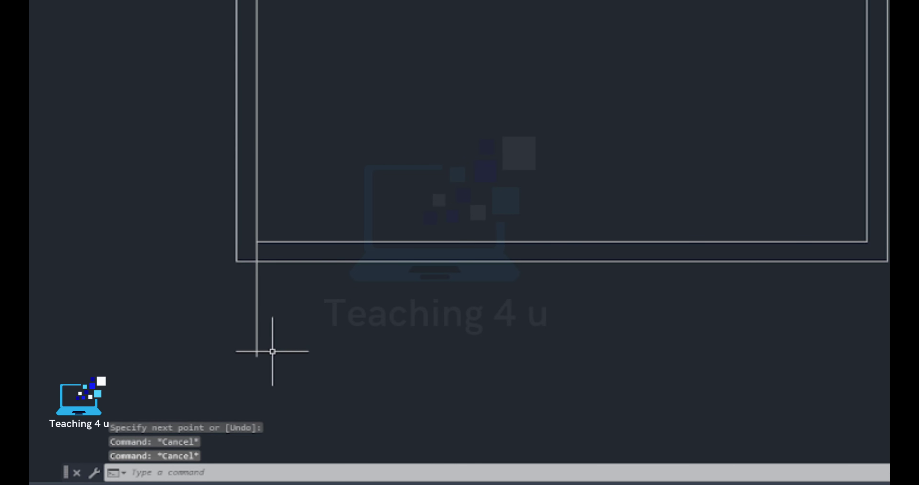
- Start OFFSET, with 152.6 offered as the default distance
{"action": "key", "text": "Escape"}
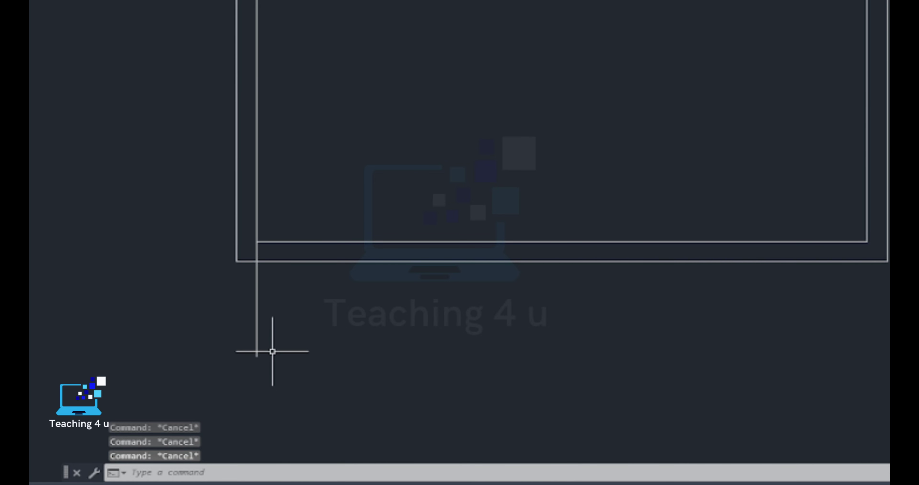
{"action": "type", "text": "o"}
{"action": "key", "text": "Return"}
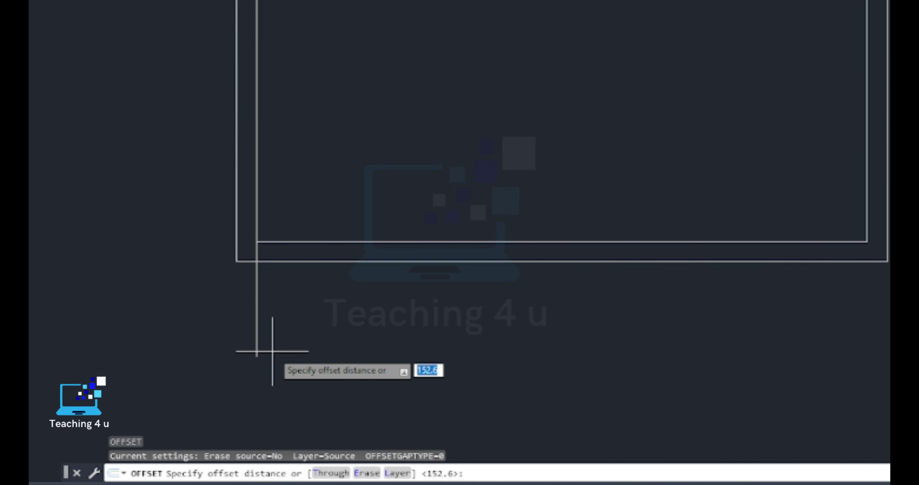
- Offset the vertical line 152.6 to its right, forming a pair below the corner
{"action": "key", "text": "Return"}
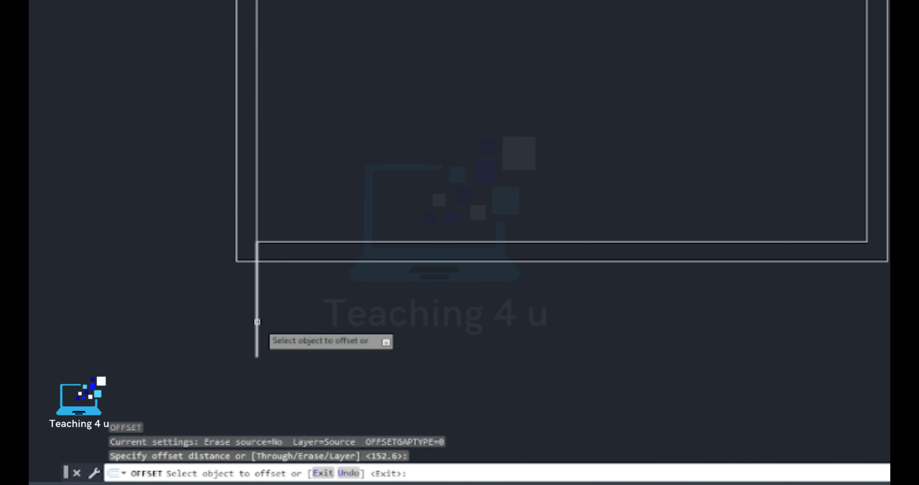
{"action": "left_click", "coordinate": [257, 322]}
{"action": "left_click", "coordinate": [310, 323]}
{"action": "key", "text": "Escape"}
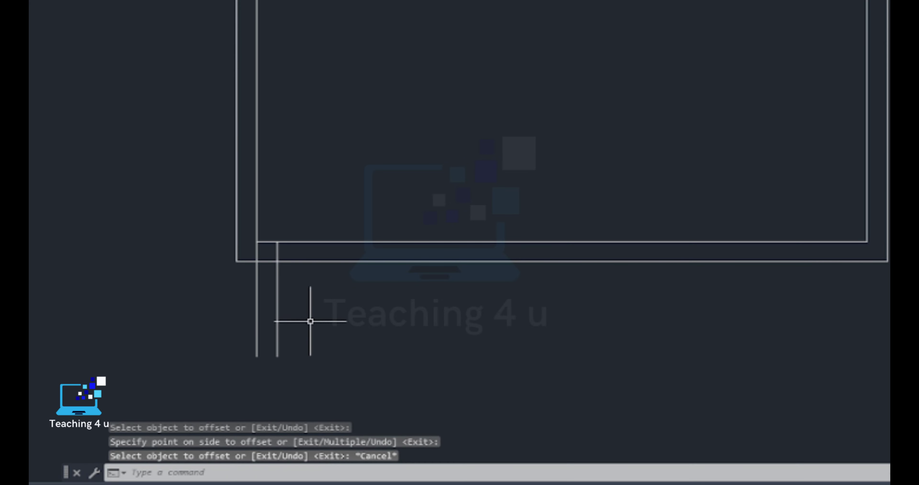
{"action": "key", "text": "Return"}
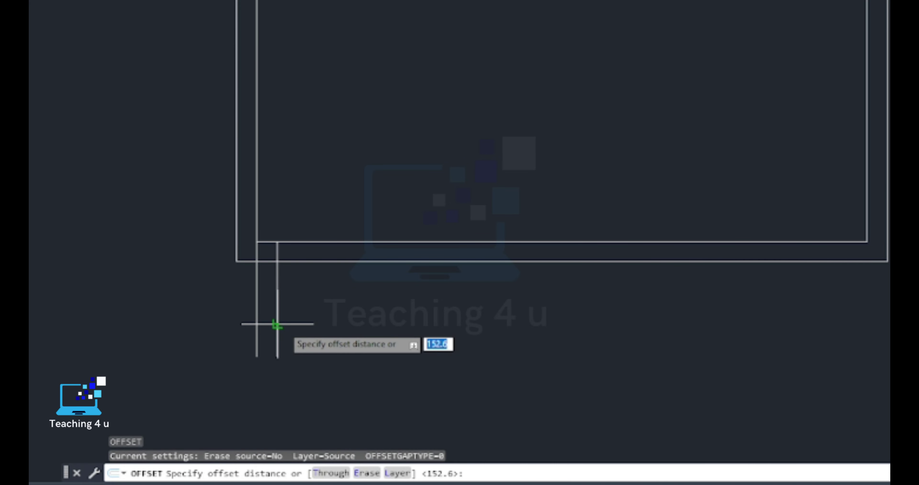
{"action": "key", "text": "Escape"}
{"action": "key", "text": "Escape"}
{"action": "key", "text": "Escape"}
{"action": "type", "text": "o"}
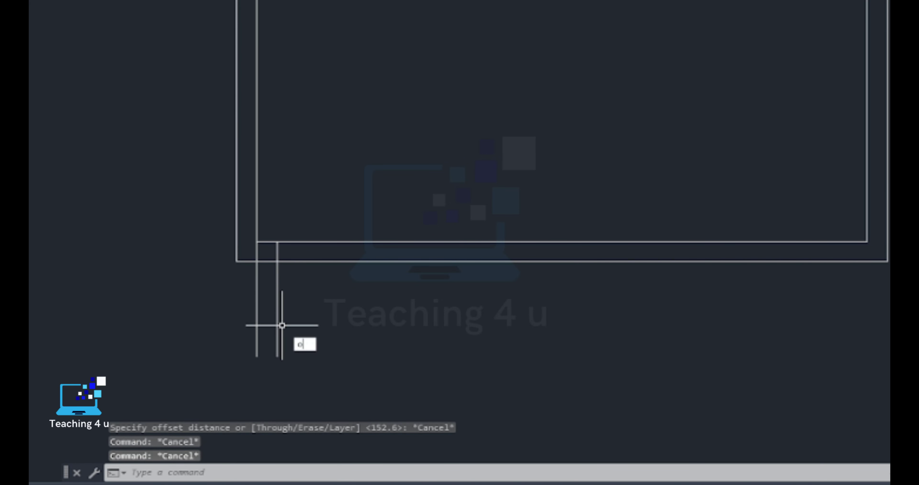
{"action": "key", "text": "Return"}
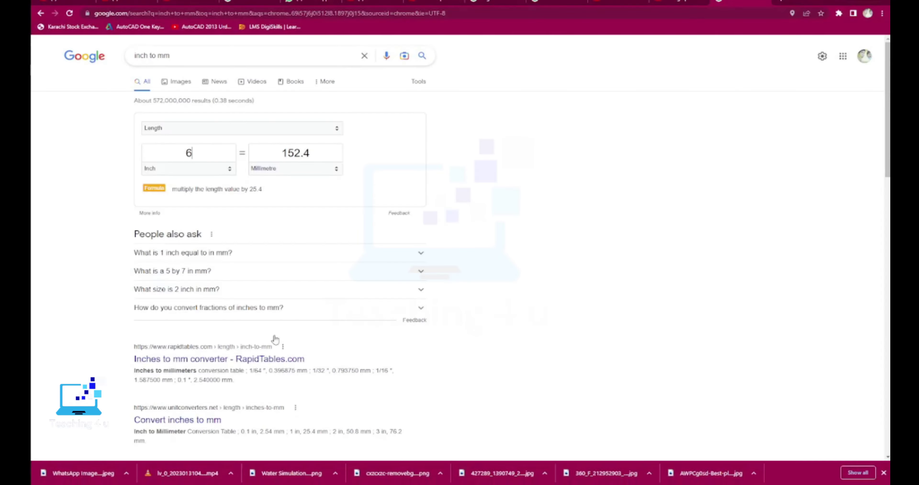
- Switch the converter from inches to feet and convert 3 ft, showing 914.4 mm
{"action": "left_click", "coordinate": [192, 168]}
{"action": "left_click", "coordinate": [172, 232]}
{"action": "double_click", "coordinate": [190, 156]}
{"action": "type", "text": "3"}
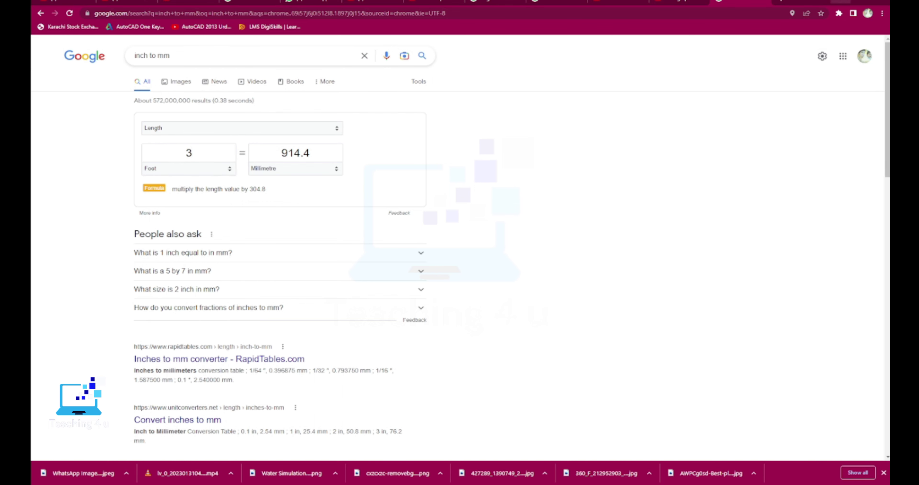
{"action": "type", "text": "914.4"}
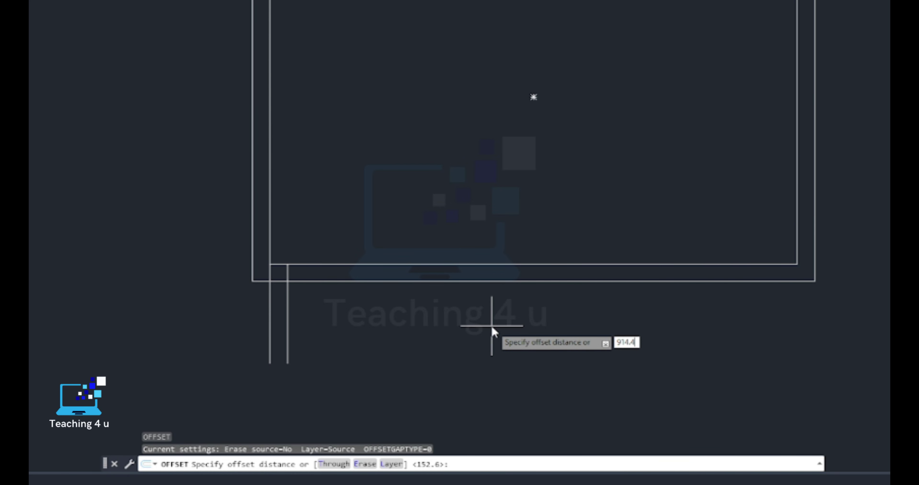
- Offset the new jamb line 914.4 to the right to mark the doorway width
{"action": "key", "text": "Return"}
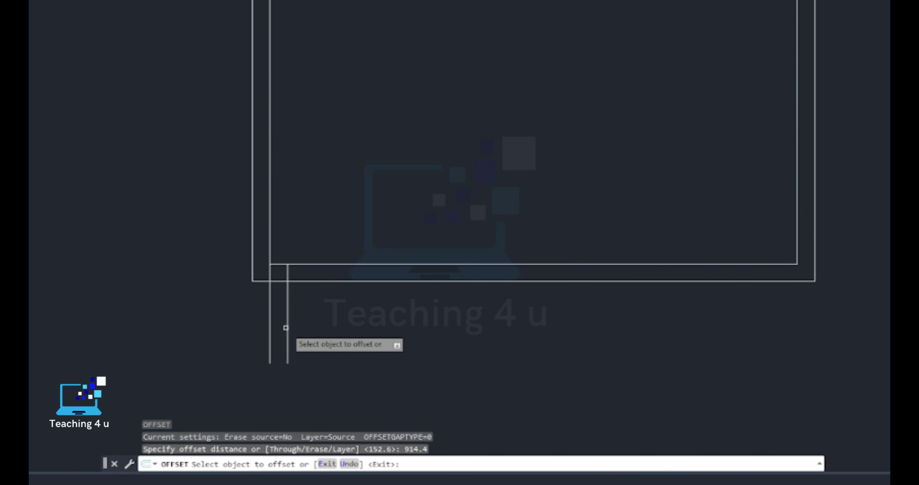
{"action": "left_click", "coordinate": [287, 327]}
{"action": "left_click", "coordinate": [354, 327]}
{"action": "key", "text": "Escape"}
{"action": "key", "text": "Escape"}
{"action": "key", "text": "Escape"}
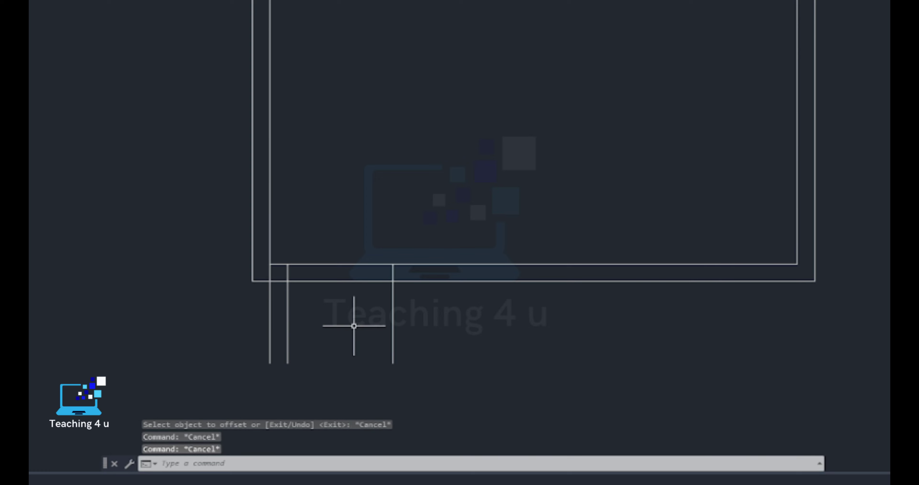
{"action": "middle_click_drag", "start_coordinate": [365, 352], "coordinate": [344, 285]}
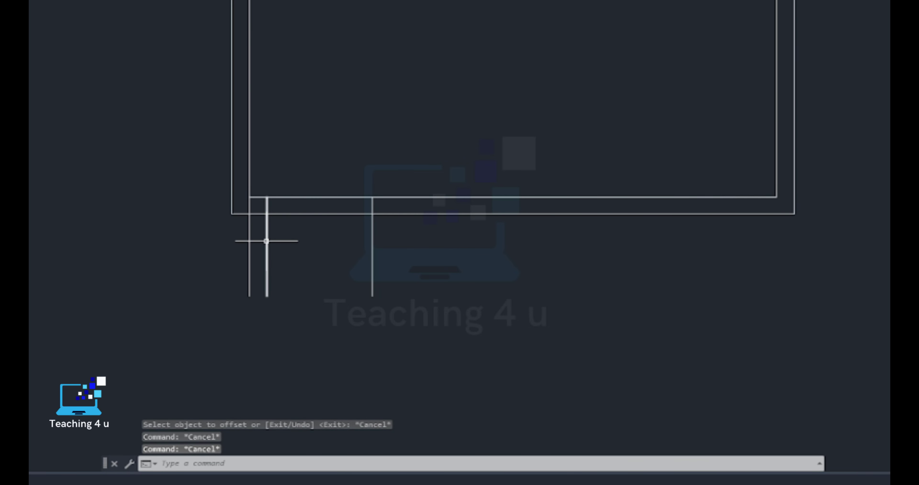
{"action": "type", "text": "tr"}
{"action": "key", "text": "Return"}
- Trim both wall lines inside the doorway and the right door line's stub below the wall
{"action": "left_click", "coordinate": [320, 196]}
{"action": "left_click", "coordinate": [318, 214]}
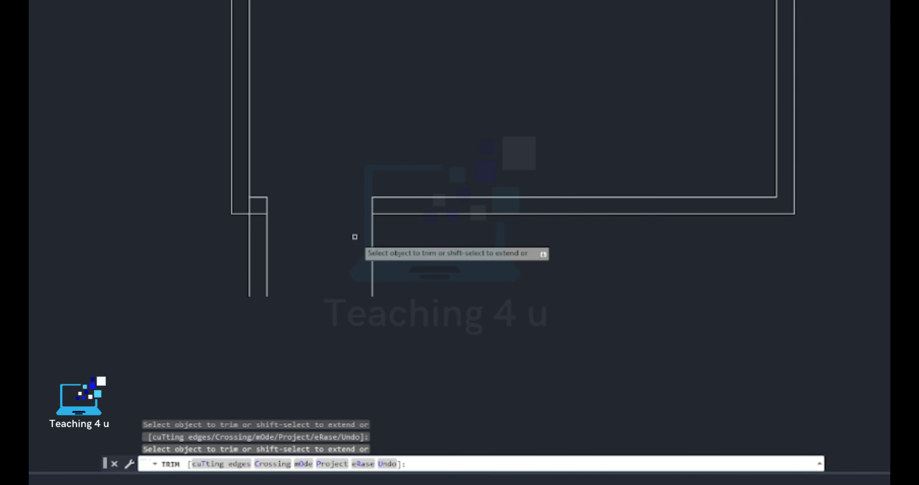
{"action": "left_click", "coordinate": [372, 250]}
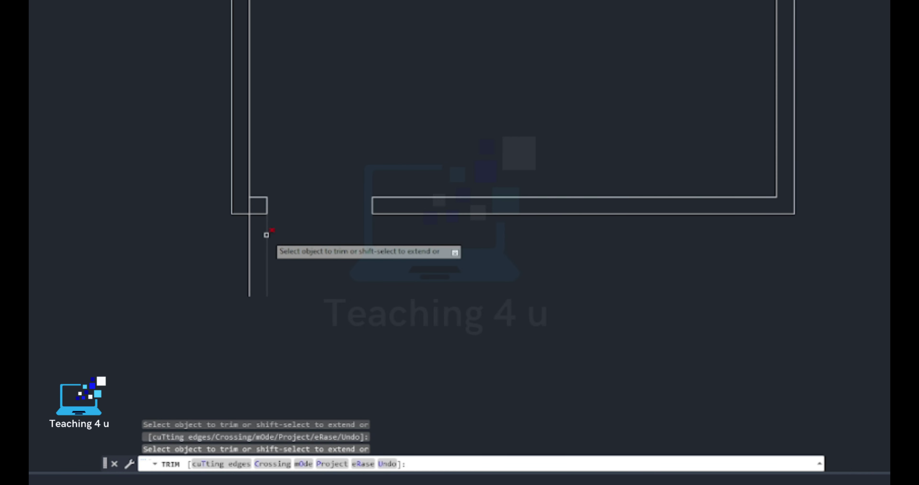
{"action": "key", "text": "Escape"}
{"action": "left_click", "coordinate": [267, 225]}
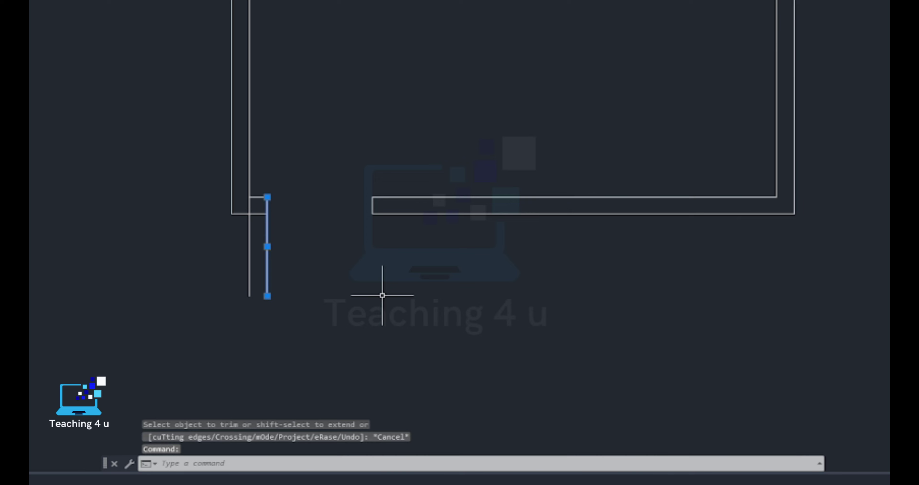
{"action": "key", "text": "Delete"}
{"action": "key", "text": "ctrl+z"}
- Trim the left door line's lower part and delete the leftover vertical line
{"action": "type", "text": "tr"}
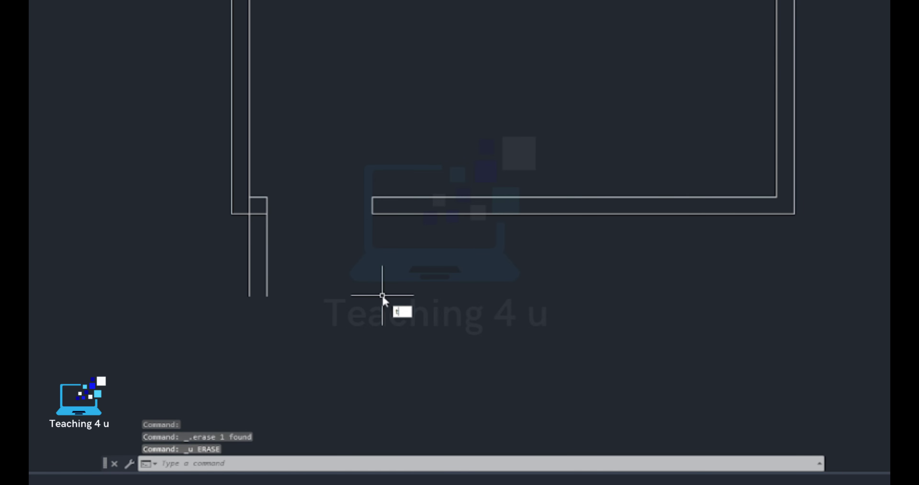
{"action": "key", "text": "Return"}
{"action": "left_click", "coordinate": [266, 268]}
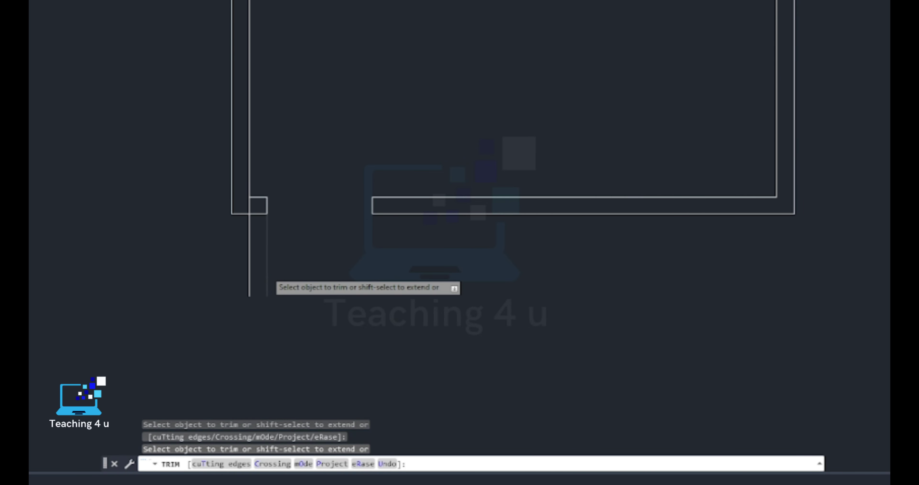
{"action": "key", "text": "Escape"}
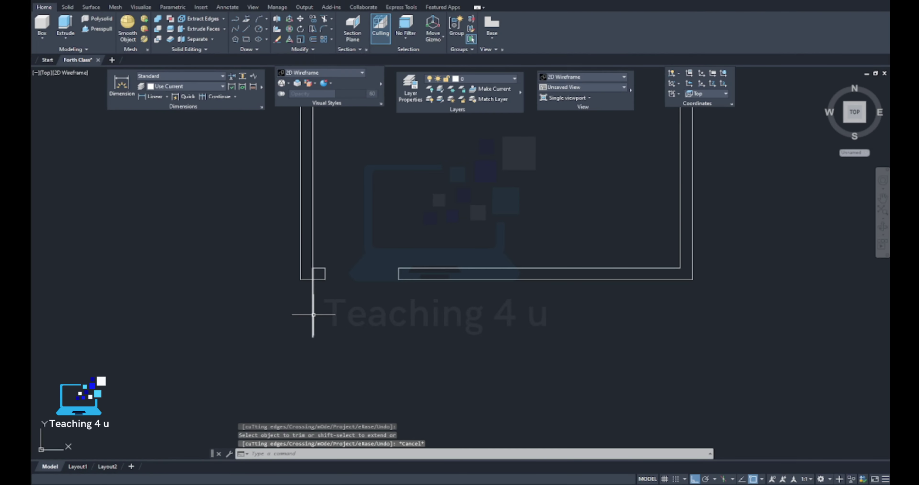
{"action": "left_click", "coordinate": [313, 314]}
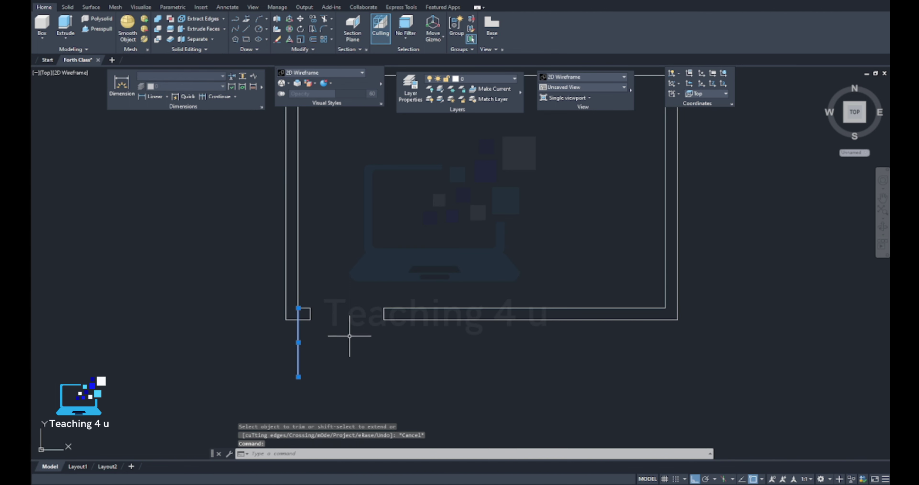
{"action": "key", "text": "Delete"}
{"action": "scroll", "coordinate": [330, 351], "scroll_direction": "down", "scroll_amount": 2}
- Draw a 914.4-long vertical door leaf line up from the doorway's left corner
{"action": "type", "text": "l"}
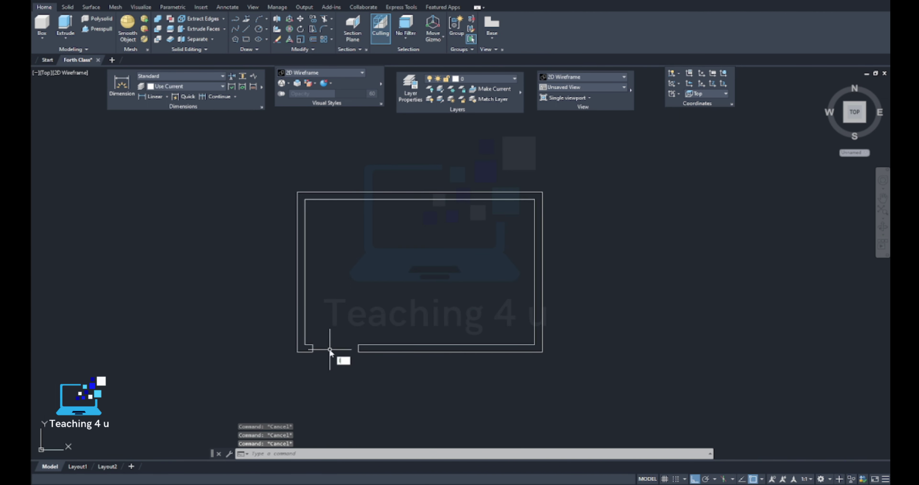
{"action": "key", "text": "Return"}
{"action": "scroll", "coordinate": [326, 343], "scroll_direction": "up", "scroll_amount": 4}
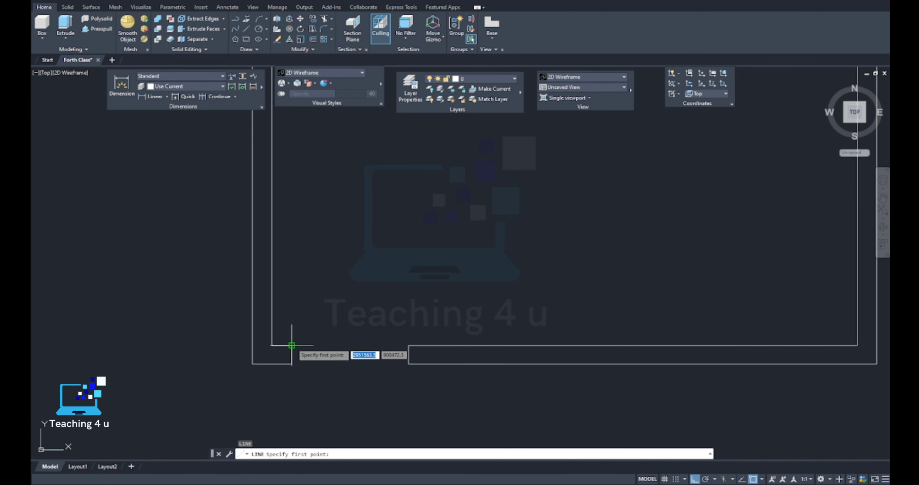
{"action": "left_click", "coordinate": [291, 345]}
{"action": "type", "text": "914"}
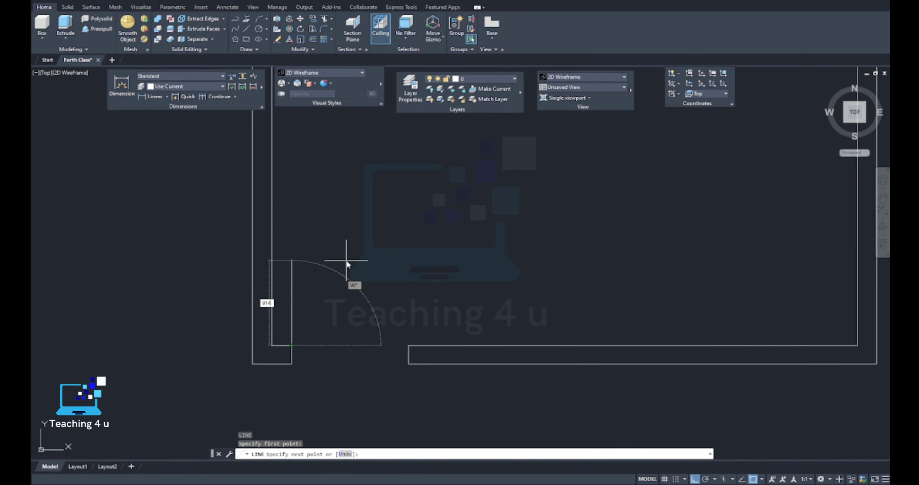
{"action": "type", "text": ".4"}
{"action": "key", "text": "Return"}
{"action": "right_click", "coordinate": [415, 250]}
{"action": "left_click", "coordinate": [436, 256]}
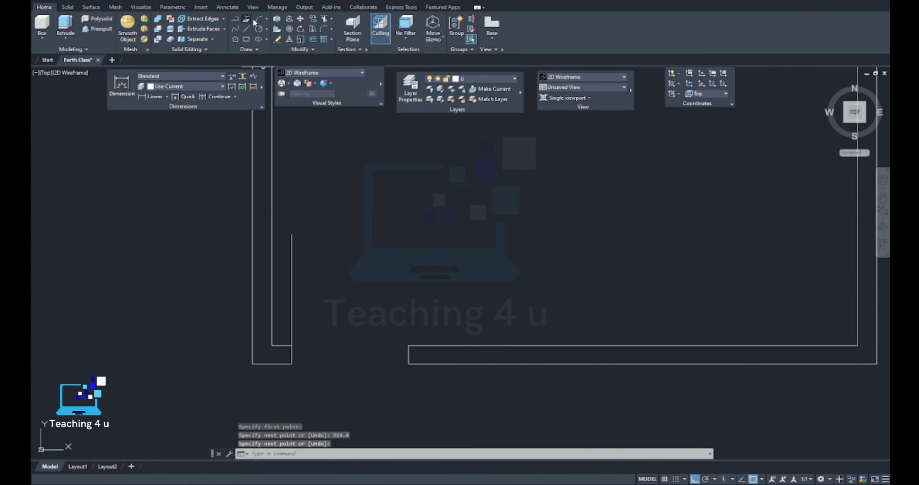
{"action": "left_click", "coordinate": [266, 20]}
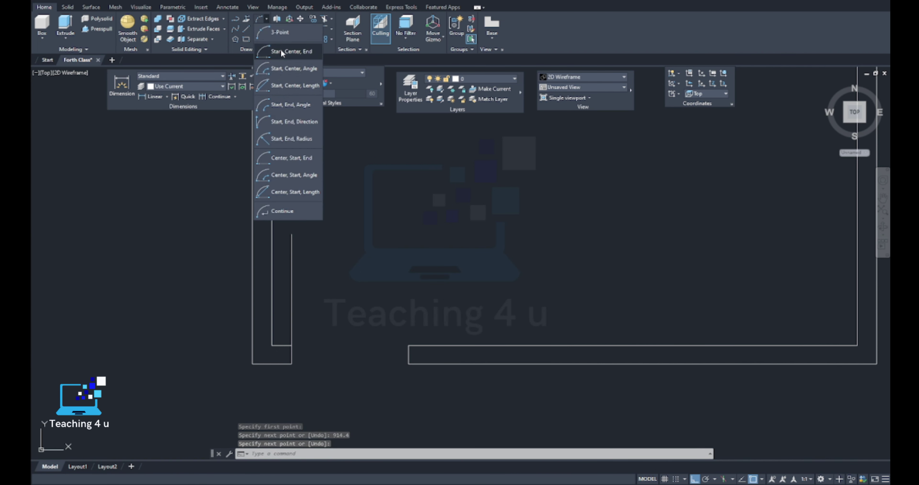
- Attempt the door arc with start-center-end, then start-end-direction, cancelling both tries
{"action": "left_click", "coordinate": [275, 38]}
{"action": "left_click", "coordinate": [291, 233]}
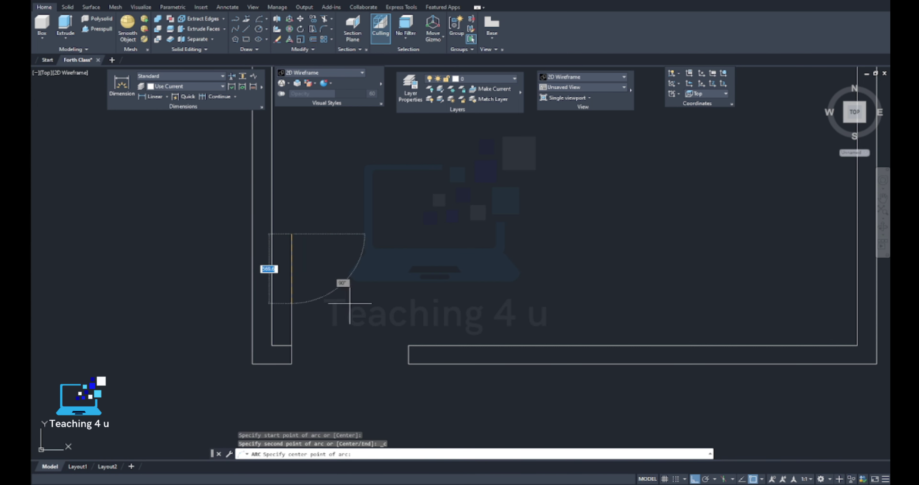
{"action": "left_click", "coordinate": [408, 345]}
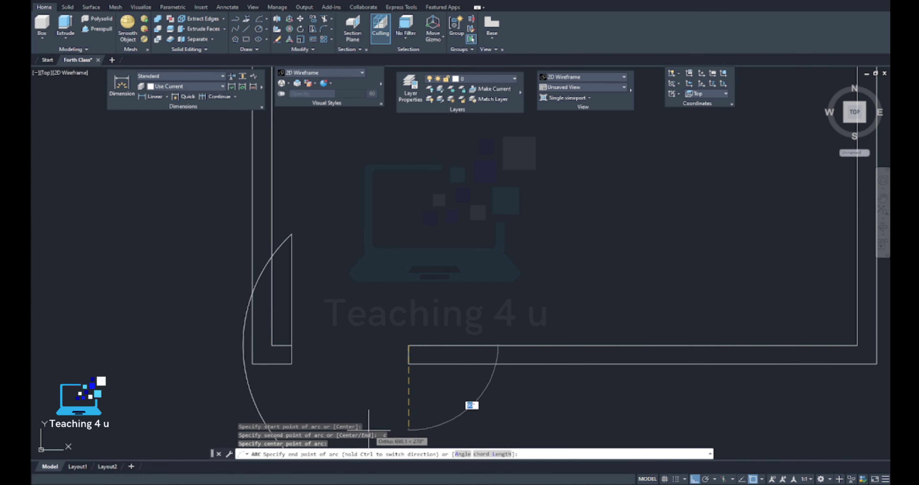
{"action": "key", "text": "Escape"}
{"action": "left_click", "coordinate": [265, 18]}
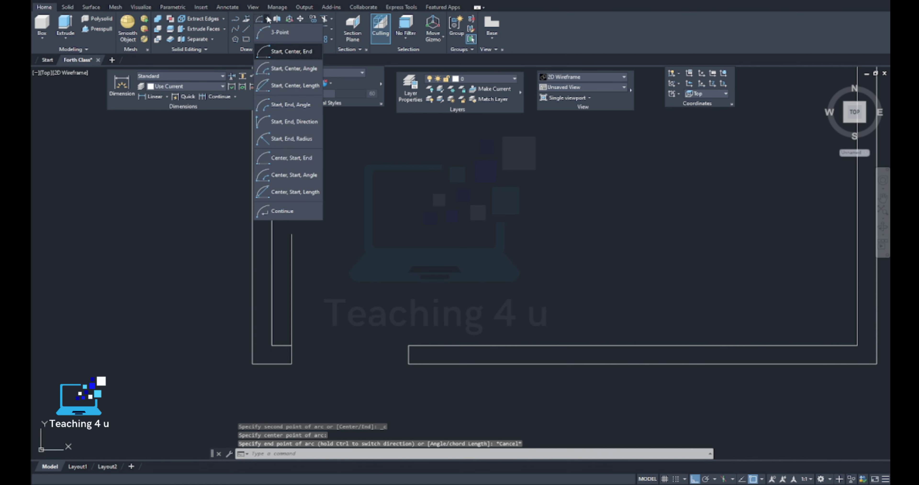
{"action": "left_click", "coordinate": [284, 120]}
{"action": "left_click", "coordinate": [292, 234]}
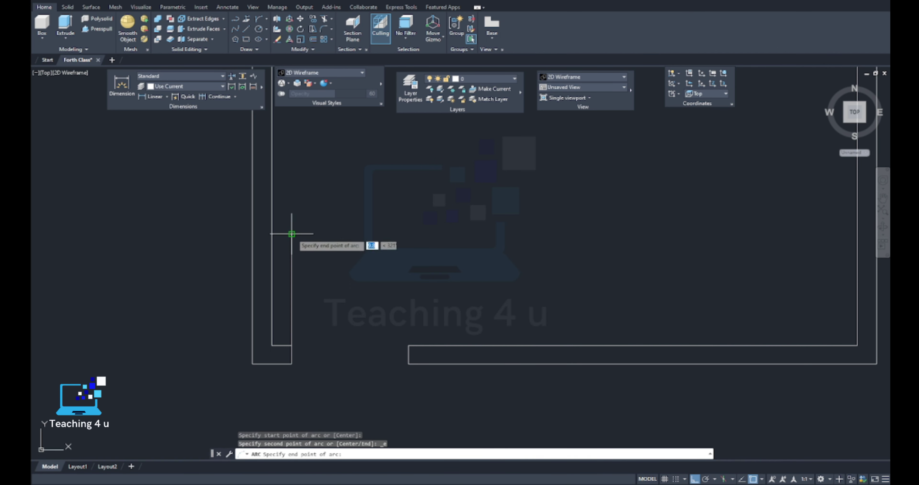
{"action": "left_click", "coordinate": [409, 345]}
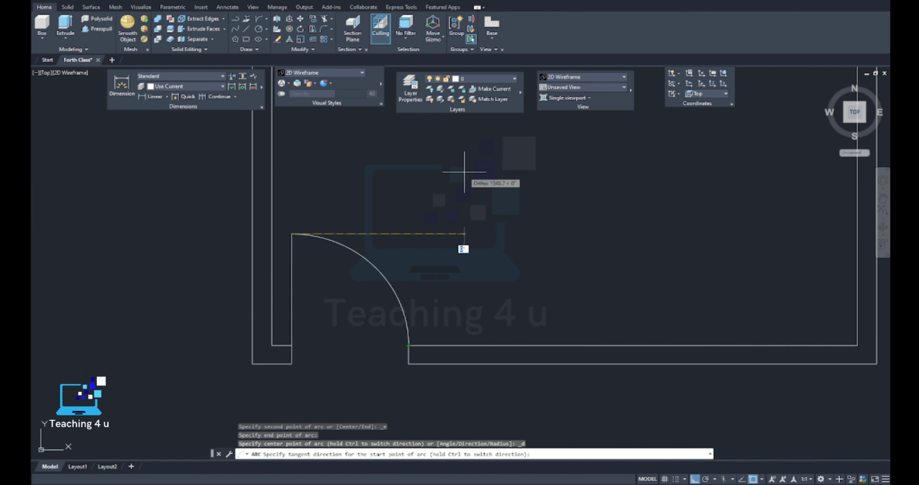
{"action": "key", "text": "Escape"}
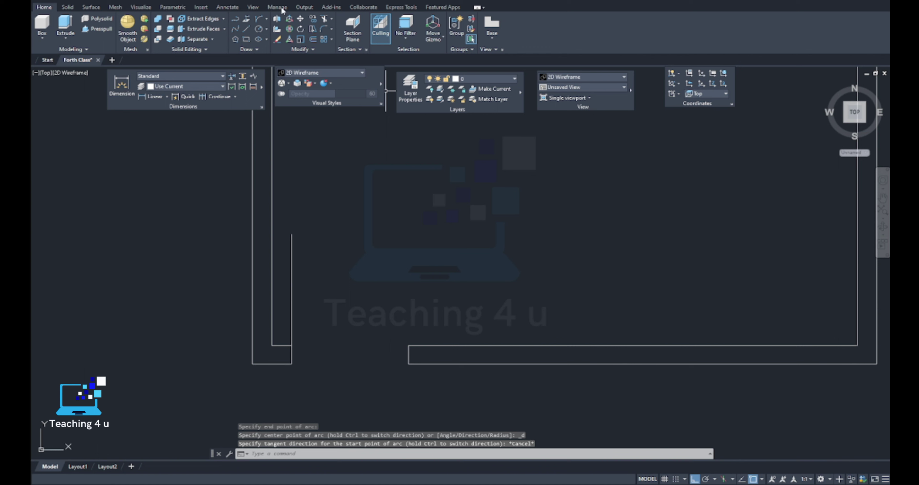
- Draw the swing arc by start, end, direction from the leaf's top to the wall corner
{"action": "left_click", "coordinate": [259, 19]}
{"action": "left_click", "coordinate": [267, 19]}
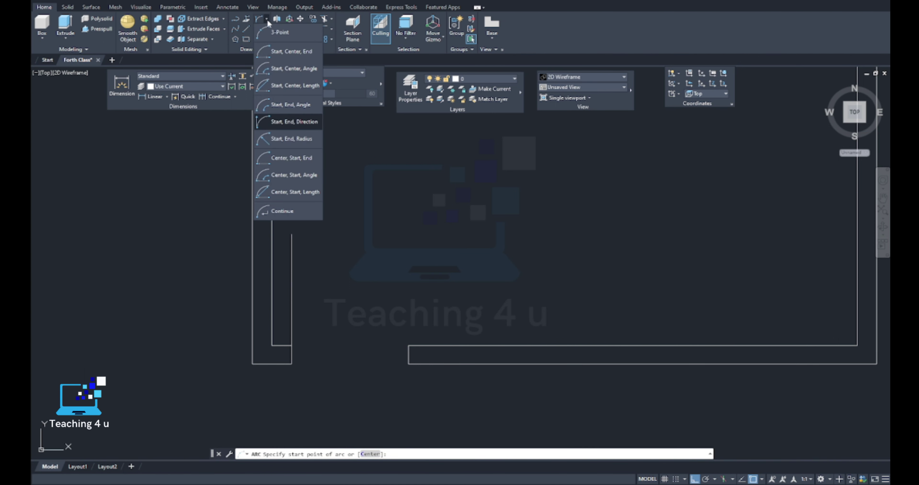
{"action": "left_click", "coordinate": [297, 122]}
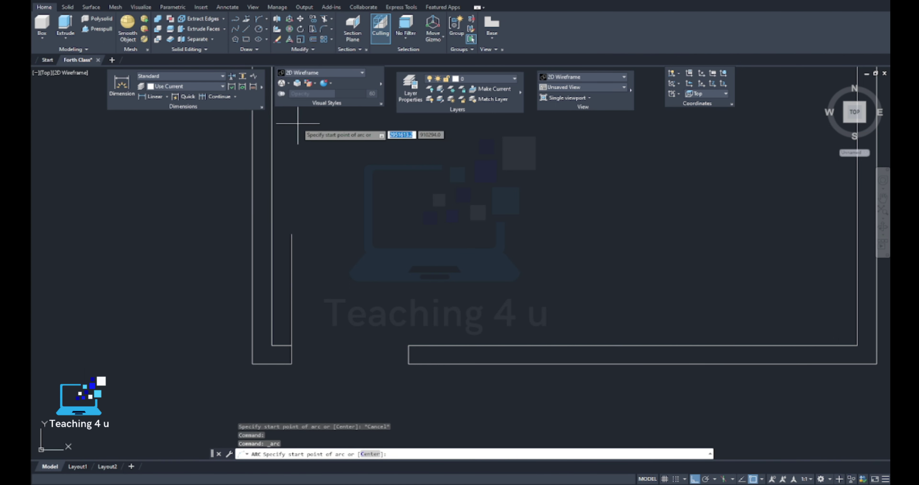
{"action": "left_click", "coordinate": [291, 234]}
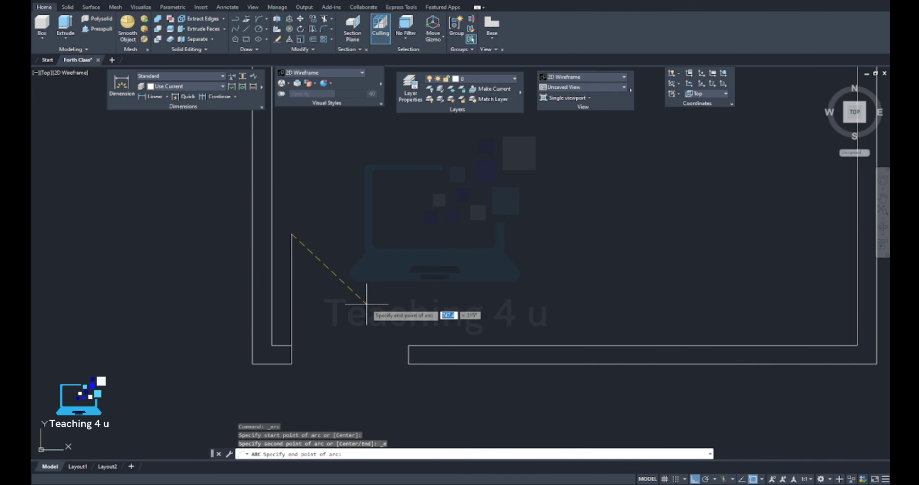
{"action": "left_click", "coordinate": [408, 343]}
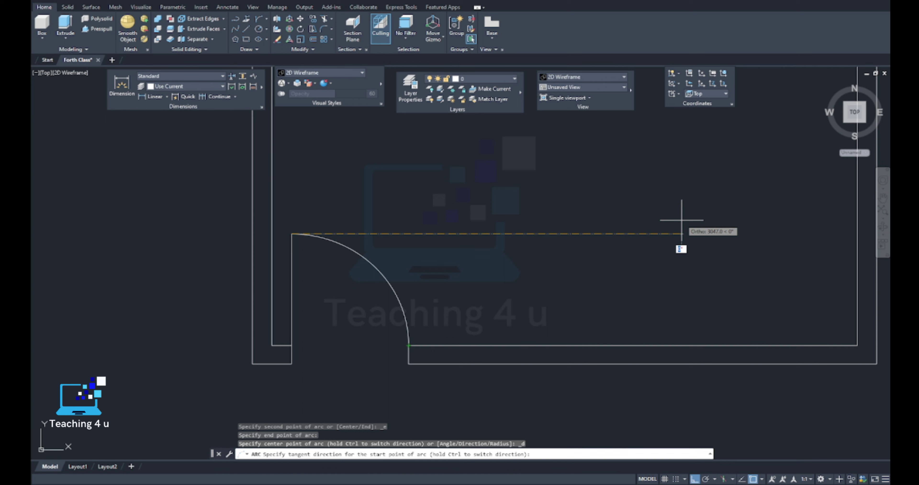
{"action": "left_click", "coordinate": [711, 230]}
{"action": "right_click", "coordinate": [677, 235]}
{"action": "key", "text": "Escape"}
{"action": "middle_click_drag", "start_coordinate": [422, 285], "coordinate": [445, 259]}
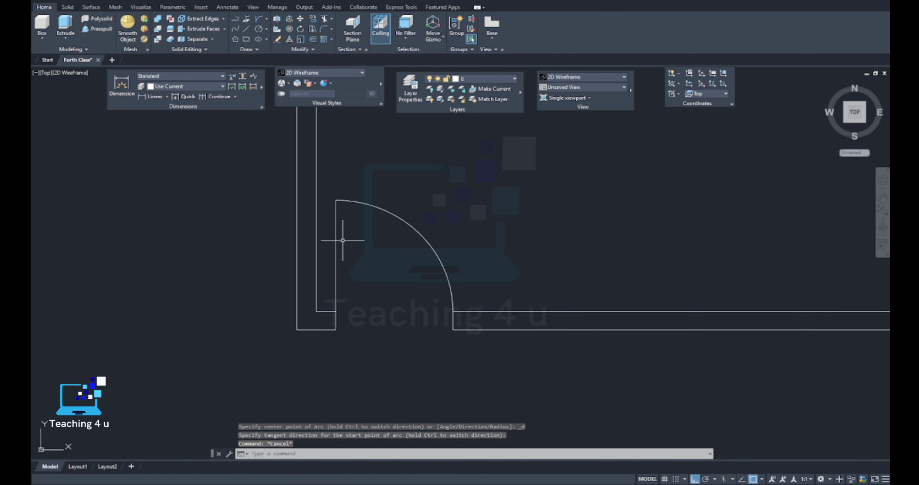
{"action": "left_click", "coordinate": [339, 223]}
{"action": "key", "text": "Escape"}
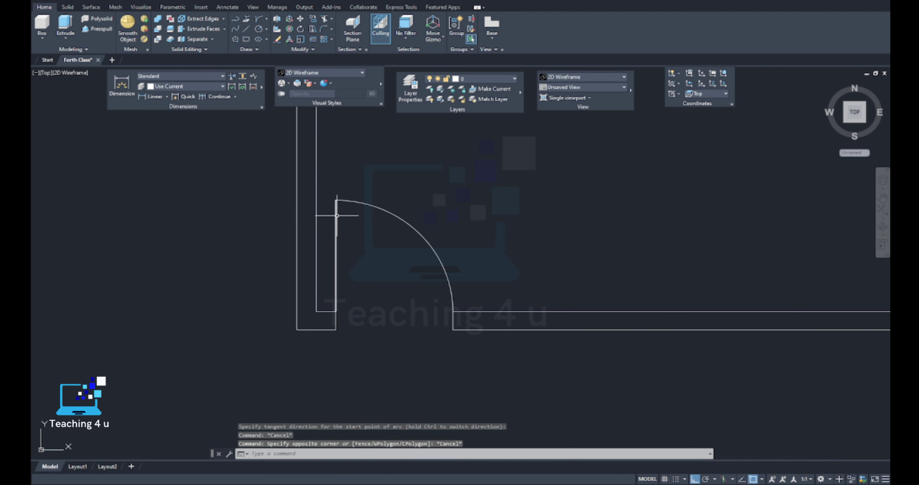
{"action": "left_click", "coordinate": [335, 214]}
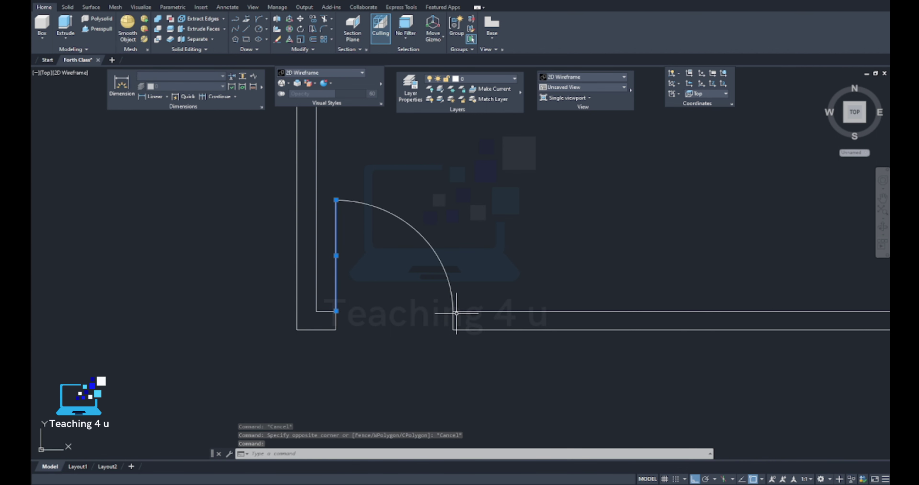
- Create a multiline text label reading 'Room' inside the room outline
{"action": "key", "text": "Escape"}
{"action": "key", "text": "Escape"}
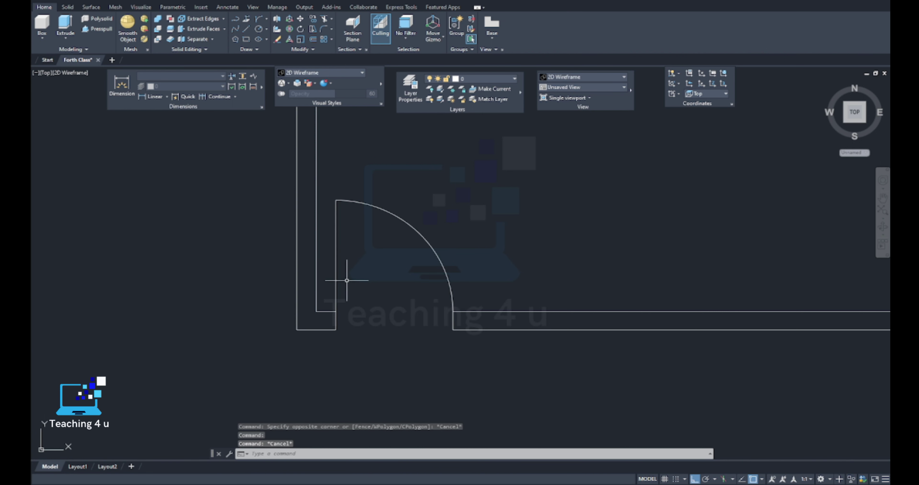
{"action": "scroll", "coordinate": [347, 301], "scroll_direction": "up", "scroll_amount": 2}
{"action": "scroll", "coordinate": [393, 309], "scroll_direction": "down", "scroll_amount": 5}
{"action": "scroll", "coordinate": [393, 309], "scroll_direction": "up", "scroll_amount": 3}
{"action": "scroll", "coordinate": [375, 318], "scroll_direction": "down", "scroll_amount": 4}
{"action": "mouse_move", "coordinate": [349, 307]}
{"action": "middle_mouse_down"}
{"action": "mouse_move", "coordinate": [322, 317]}
{"action": "mouse_move", "coordinate": [331, 274]}
{"action": "middle_mouse_up"}
{"action": "scroll", "coordinate": [324, 311], "scroll_direction": "up", "scroll_amount": 2}
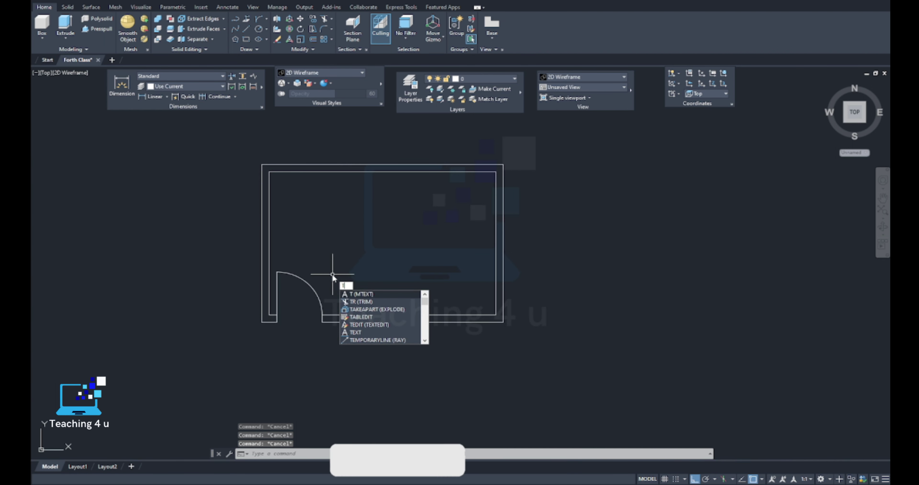
{"action": "key", "text": "Return"}
{"action": "left_click", "coordinate": [336, 198]}
{"action": "left_click", "coordinate": [416, 207]}
{"action": "type", "text": "Room"}
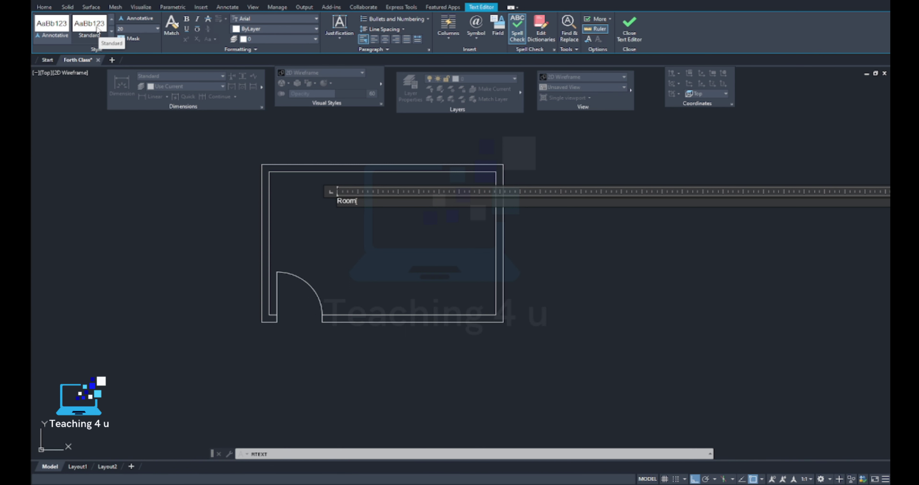
{"action": "left_click_drag", "start_coordinate": [357, 202], "coordinate": [328, 199]}
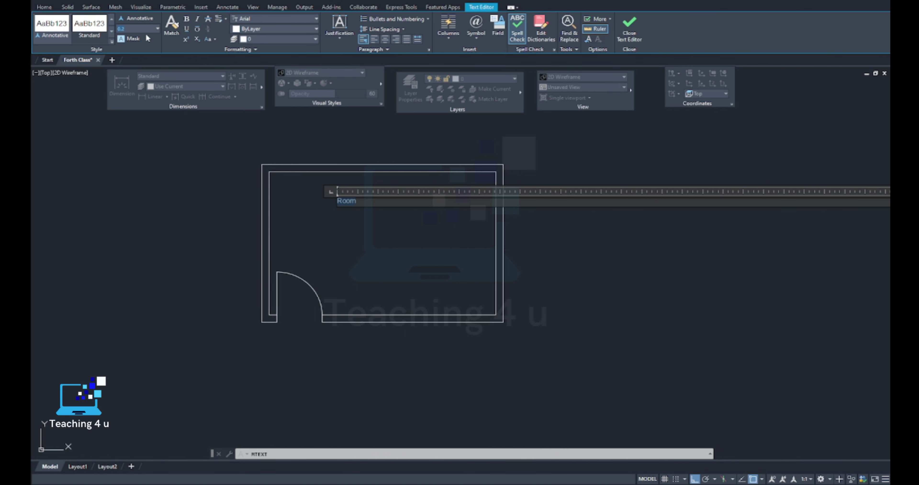
{"action": "type", "text": "20"}
{"action": "key", "text": "Return"}
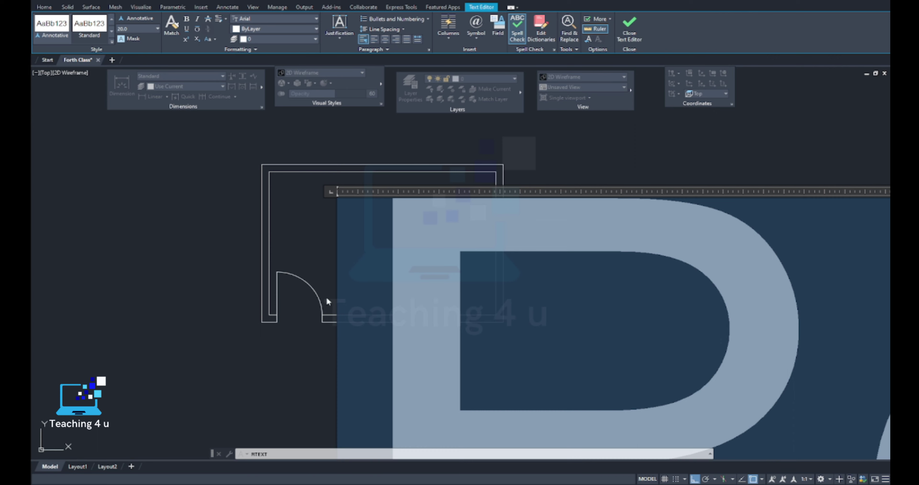
{"action": "left_click", "coordinate": [327, 302]}
- Change the Room label's text height to 200
{"action": "scroll", "coordinate": [335, 199], "scroll_direction": "up", "scroll_amount": 5}
{"action": "left_click", "coordinate": [342, 191]}
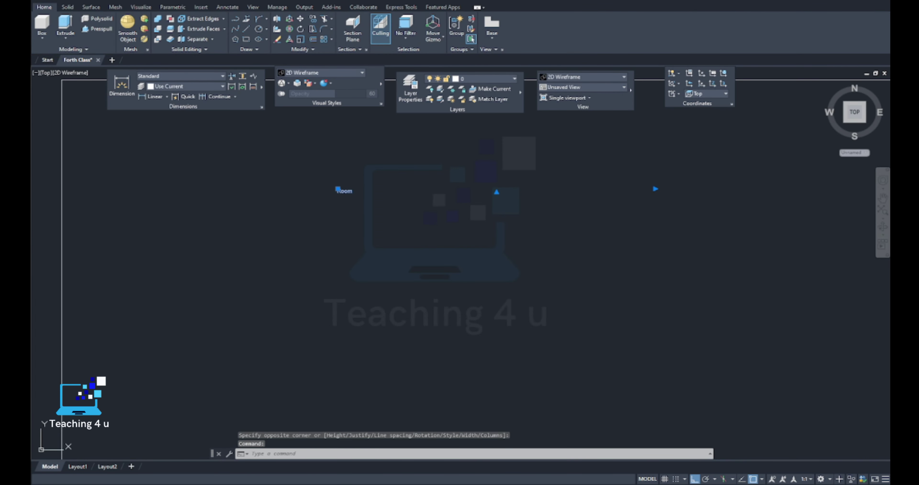
{"action": "double_click", "coordinate": [342, 190]}
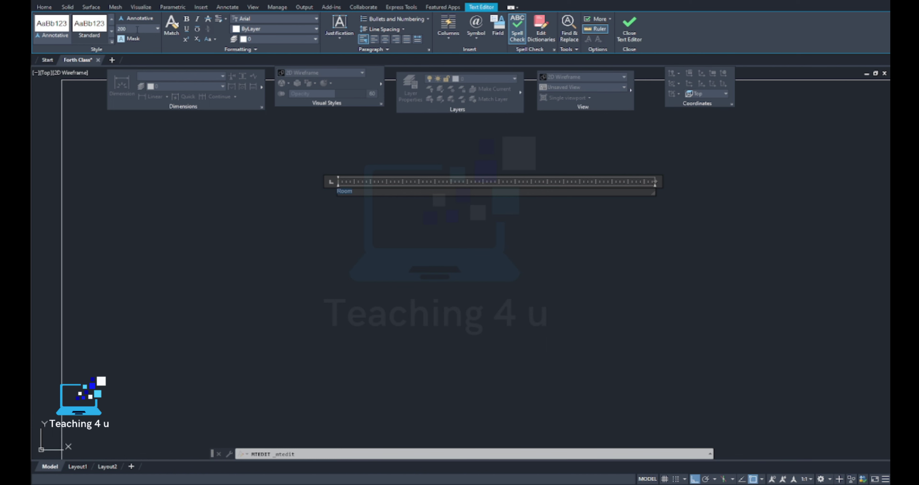
{"action": "key", "text": "Return"}
{"action": "key", "text": "Escape"}
{"action": "scroll", "coordinate": [468, 265], "scroll_direction": "down", "scroll_amount": 7}
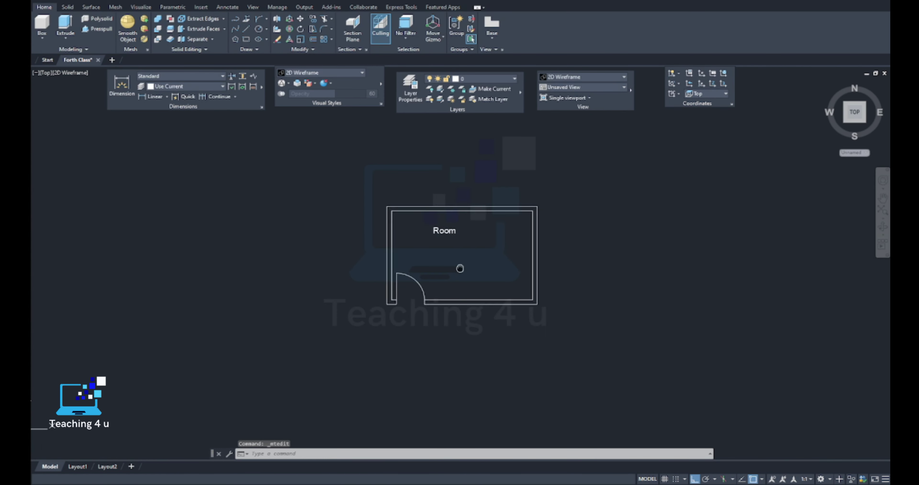
{"action": "scroll", "coordinate": [431, 213], "scroll_direction": "up", "scroll_amount": 3}
- Move the Room label to the top centre of the room
{"action": "key", "text": "m"}
{"action": "key", "text": "Return"}
{"action": "left_click", "coordinate": [410, 195]}
{"action": "key", "text": "Return"}
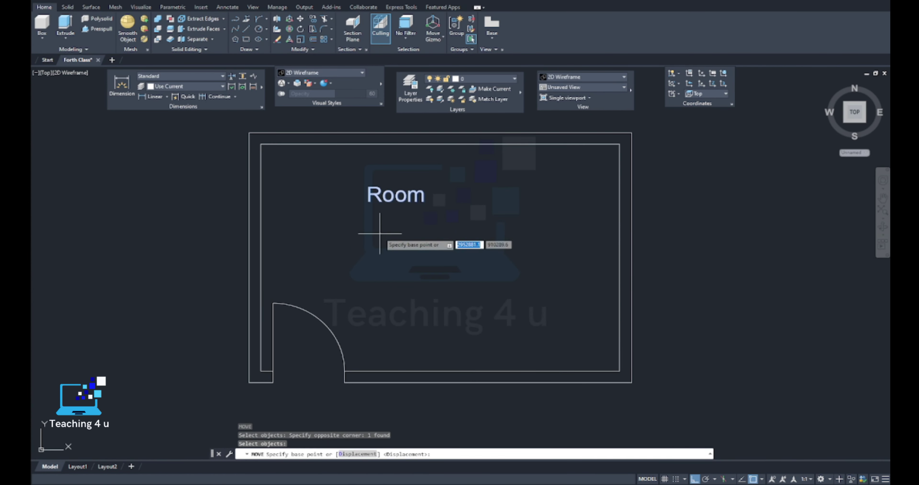
{"action": "left_click", "coordinate": [459, 206]}
{"action": "scroll", "coordinate": [442, 225], "scroll_direction": "down", "scroll_amount": 4}
{"action": "key", "text": "Escape"}
{"action": "key", "text": "Escape"}
{"action": "key", "text": "Escape"}
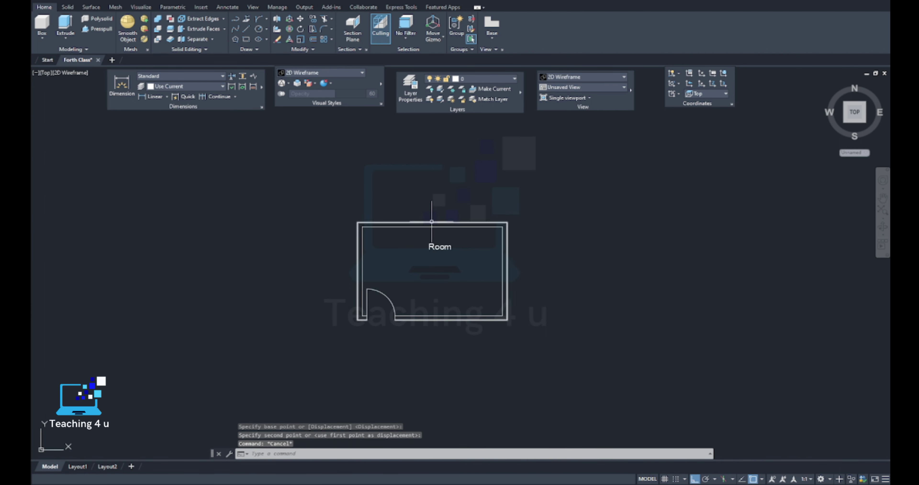
{"action": "scroll", "coordinate": [434, 230], "scroll_direction": "up", "scroll_amount": 4}
{"action": "type", "text": "l"}
{"action": "key", "text": "Return"}
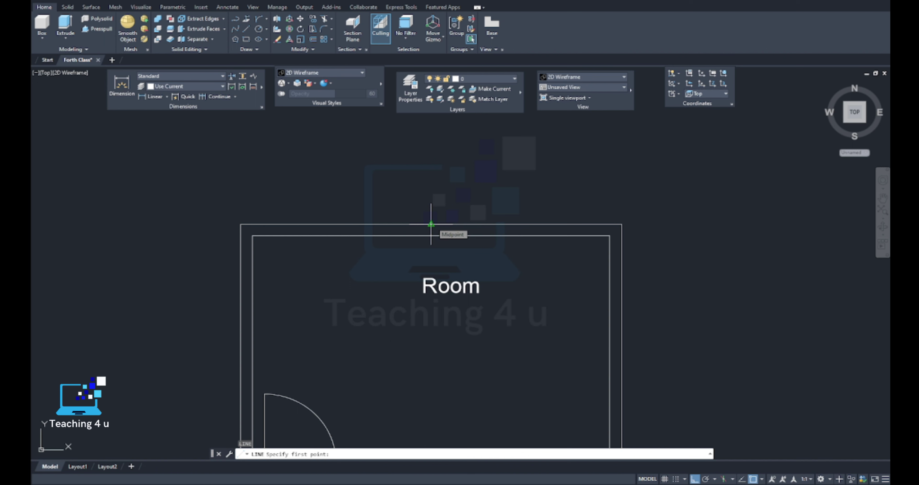
- Mark the top wall's midpoint with a short line across the wall thickness
{"action": "left_click", "coordinate": [430, 223]}
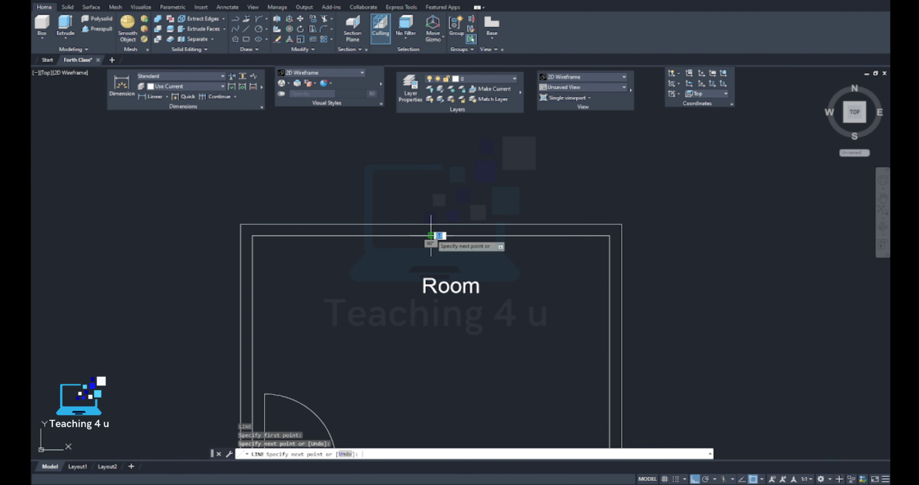
{"action": "key", "text": "Escape"}
{"action": "key", "text": "Escape"}
{"action": "scroll", "coordinate": [431, 235], "scroll_direction": "up", "scroll_amount": 4}
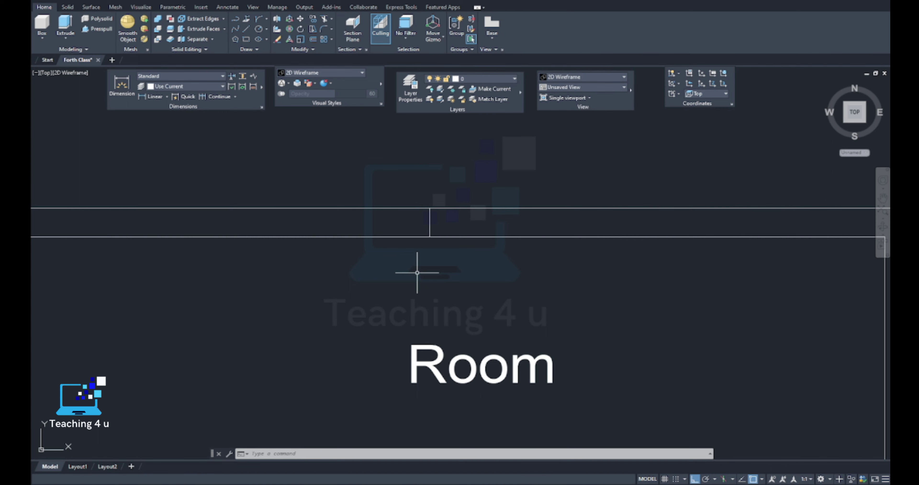
{"action": "key", "text": "Return"}
{"action": "key", "text": "Escape"}
{"action": "key", "text": "Escape"}
{"action": "key", "text": "Escape"}
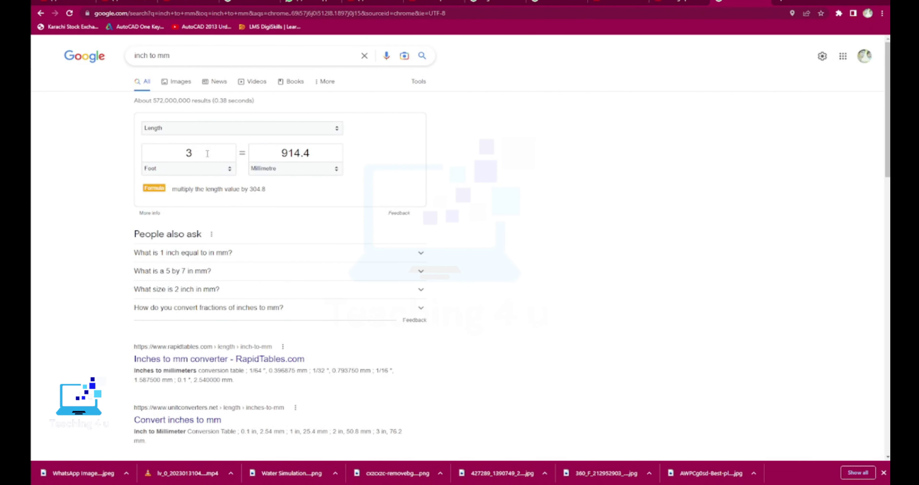
- Change the converter's feet value to 2 to get 609.6 mm
{"action": "left_click_drag", "start_coordinate": [207, 153], "coordinate": [158, 150]}
{"action": "type", "text": "2"}
- Offset the window centre line 609.6 to each side to form the window jambs
{"action": "left_click", "coordinate": [839, 1]}
{"action": "key", "text": "Escape"}
{"action": "key", "text": "Escape"}
{"action": "key", "text": "Escape"}
{"action": "type", "text": "o"}
{"action": "key", "text": "Return"}
{"action": "type", "text": "609.6"}
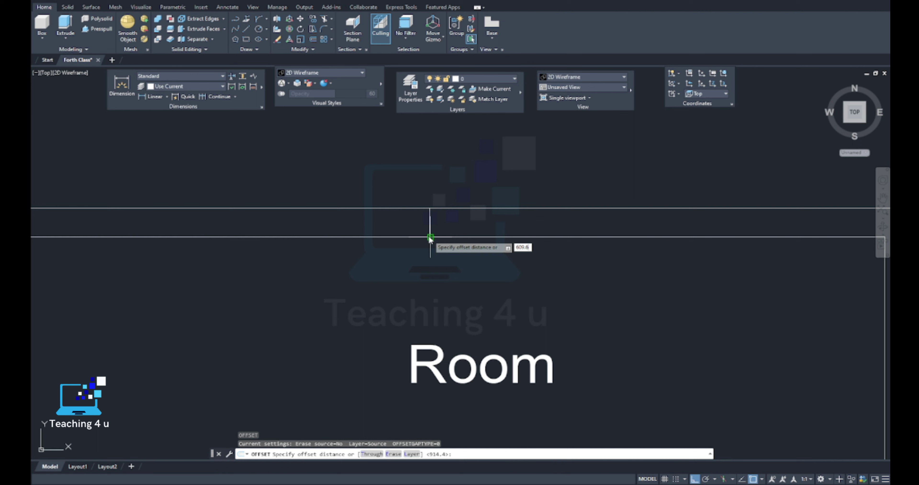
{"action": "key", "text": "Return"}
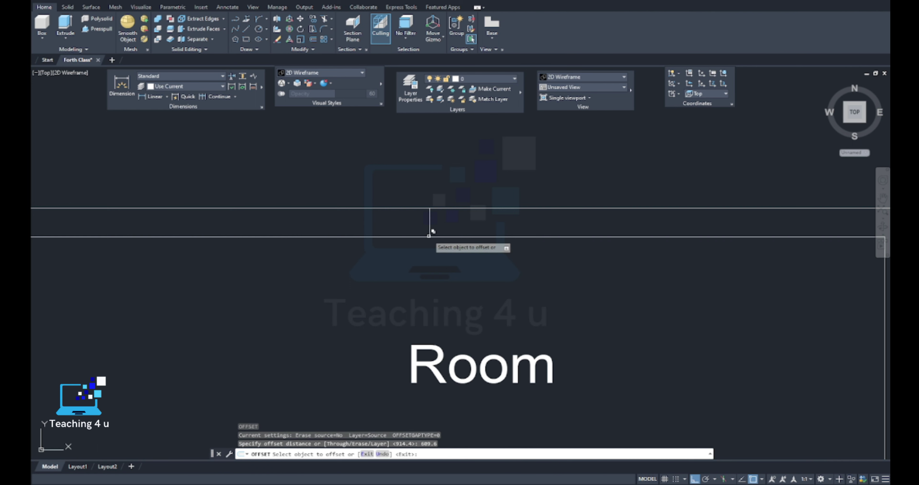
{"action": "left_click", "coordinate": [428, 236]}
{"action": "left_click", "coordinate": [641, 271]}
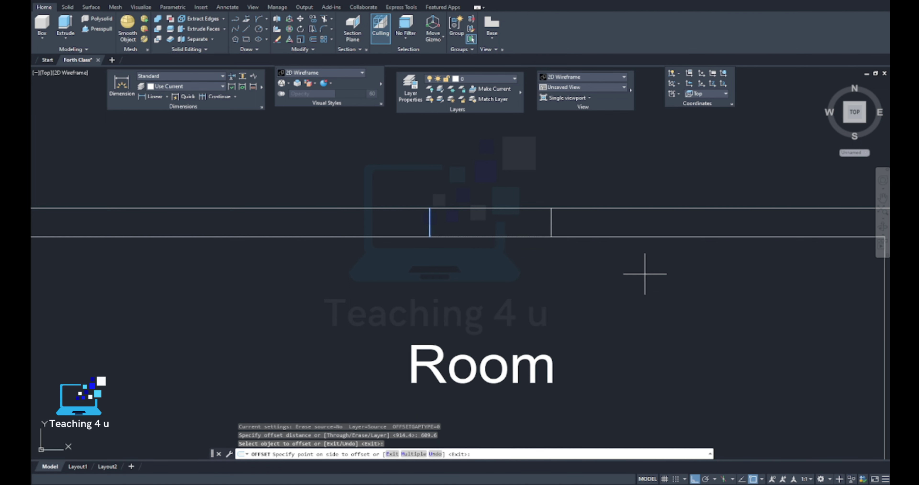
{"action": "left_click", "coordinate": [429, 228]}
{"action": "left_click", "coordinate": [277, 248]}
{"action": "key", "text": "Escape"}
{"action": "key", "text": "Escape"}
{"action": "scroll", "coordinate": [277, 249], "scroll_direction": "down", "scroll_amount": 5}
{"action": "scroll", "coordinate": [403, 198], "scroll_direction": "up", "scroll_amount": 3}
{"action": "scroll", "coordinate": [403, 198], "scroll_direction": "up", "scroll_amount": 2}
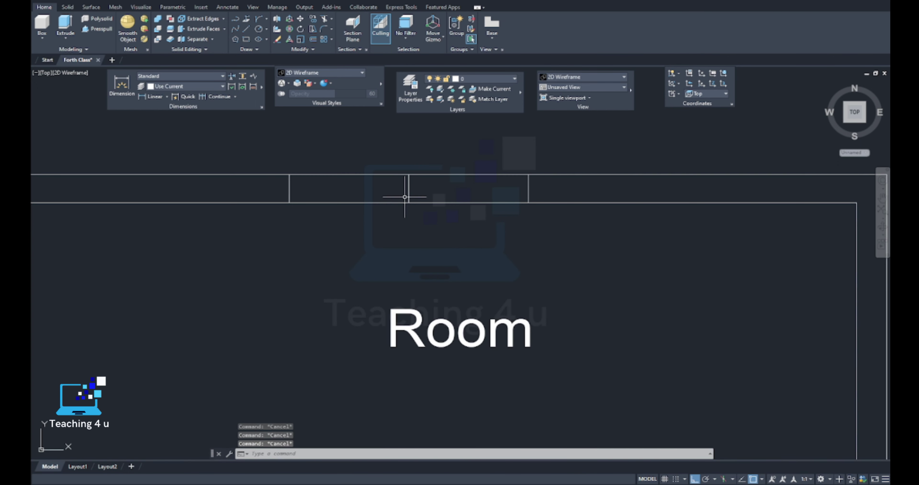
- Draw horizontal window lines along the top wall between the jambs
{"action": "type", "text": "l"}
{"action": "key", "text": "Return"}
{"action": "left_click", "coordinate": [408, 188]}
{"action": "left_click", "coordinate": [528, 188]}
{"action": "key", "text": "Return"}
{"action": "key", "text": "Return"}
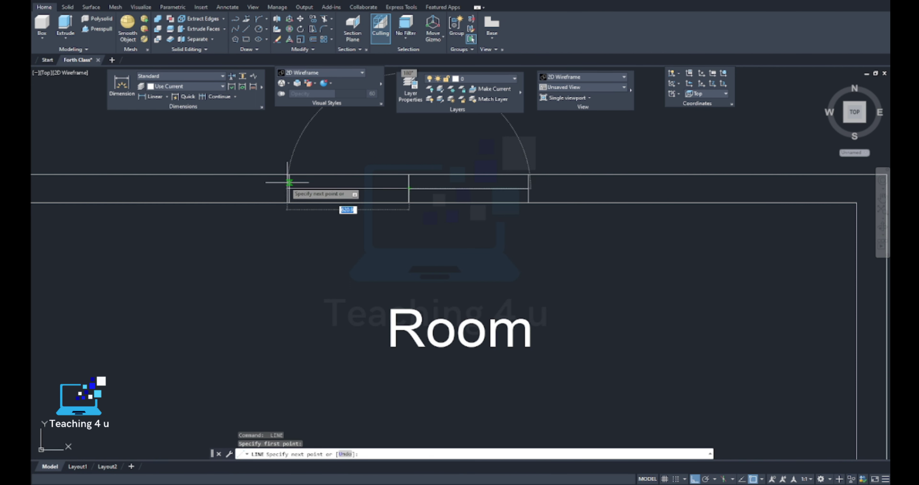
{"action": "left_click", "coordinate": [289, 188]}
{"action": "left_click", "coordinate": [408, 188]}
{"action": "key", "text": "Return"}
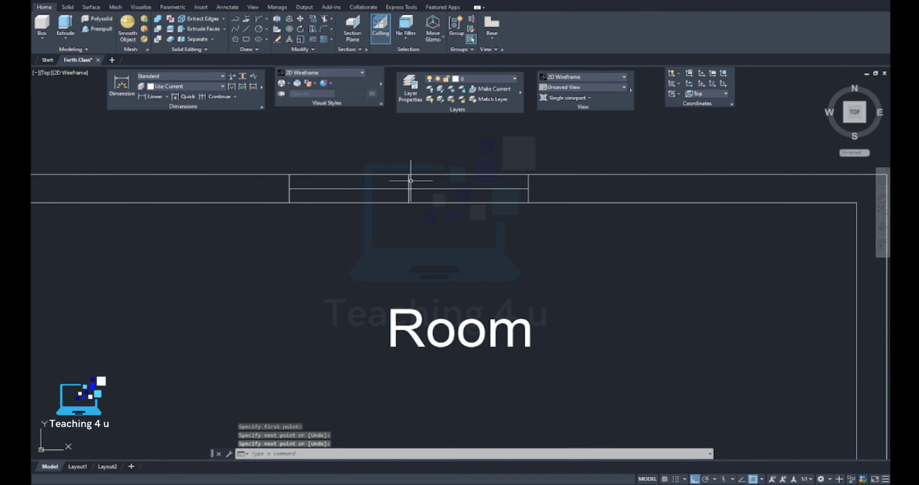
- Offset the window lines 50 downward to create parallel glazing lines
{"action": "key", "text": "Return"}
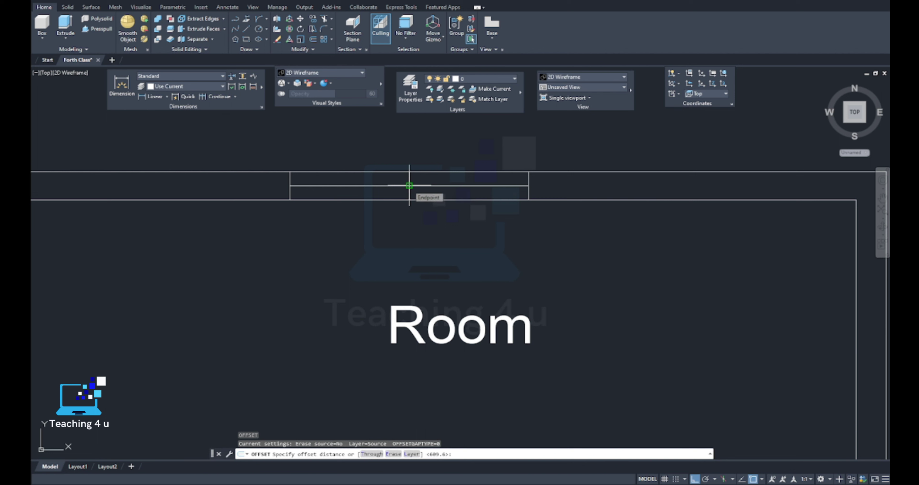
{"action": "type", "text": "20"}
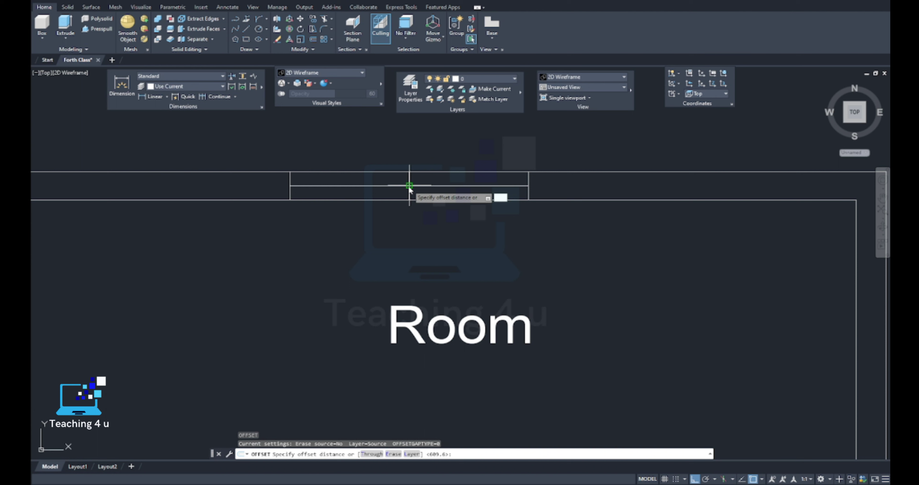
{"action": "key", "text": "Escape"}
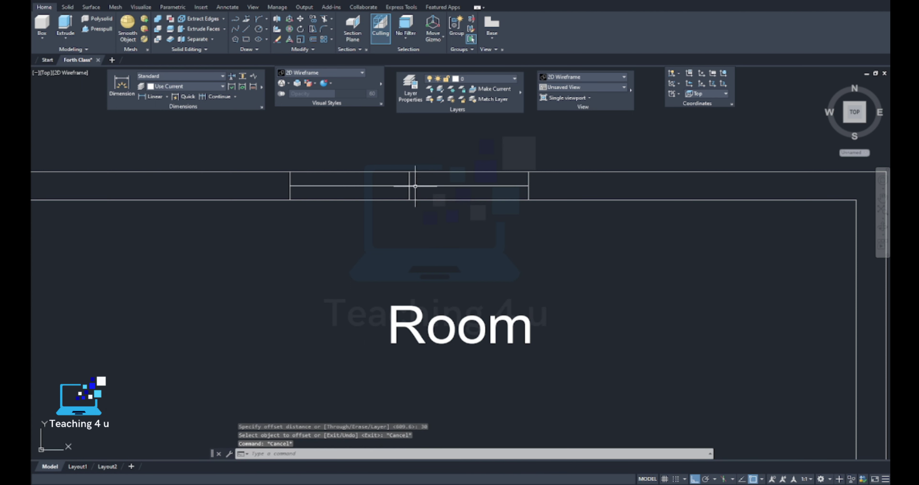
{"action": "key", "text": "Escape"}
{"action": "key", "text": "Escape"}
{"action": "key", "text": "Return"}
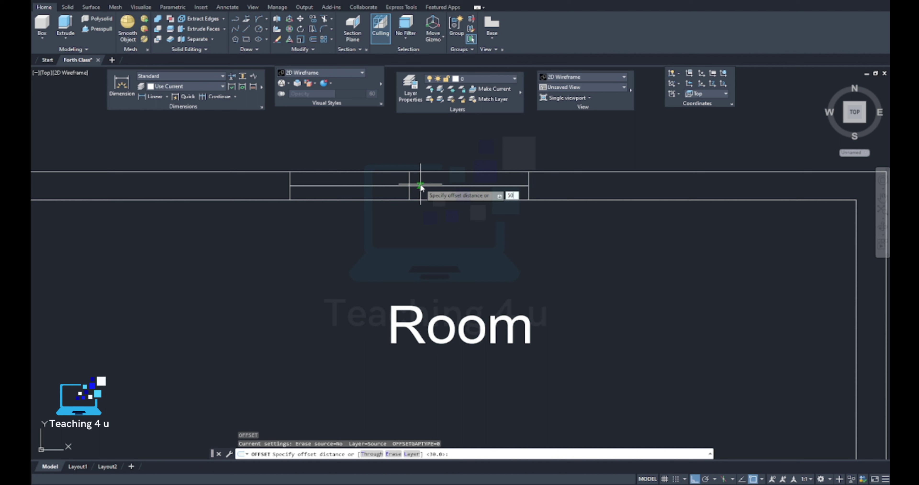
{"action": "key", "text": "Return"}
{"action": "left_click", "coordinate": [448, 184]}
{"action": "left_click", "coordinate": [443, 204]}
{"action": "left_click", "coordinate": [401, 185]}
{"action": "left_click", "coordinate": [397, 210]}
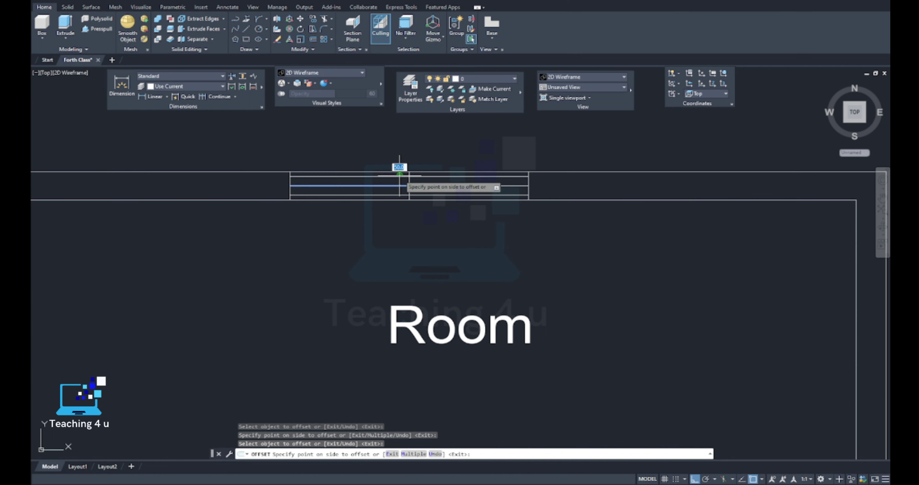
{"action": "key", "text": "Escape"}
- Select only the window lines in the top wall, excluding the wall lines
{"action": "scroll", "coordinate": [426, 183], "scroll_direction": "down", "scroll_amount": 5}
{"action": "scroll", "coordinate": [464, 177], "scroll_direction": "up", "scroll_amount": 4}
{"action": "left_click", "coordinate": [460, 164]}
{"action": "left_click", "coordinate": [263, 230]}
{"action": "left_click", "coordinate": [230, 162], "text": "shift"}
{"action": "left_click", "coordinate": [525, 160]}
{"action": "left_click", "coordinate": [476, 242], "text": "shift"}
- Create a new layer named Window with blue colour 162
{"action": "left_click", "coordinate": [410, 87]}
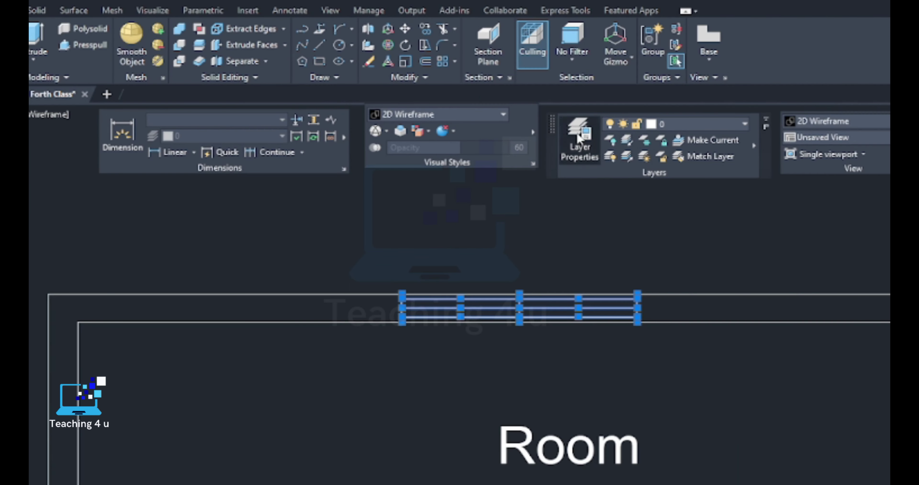
{"action": "left_click", "coordinate": [109, 49]}
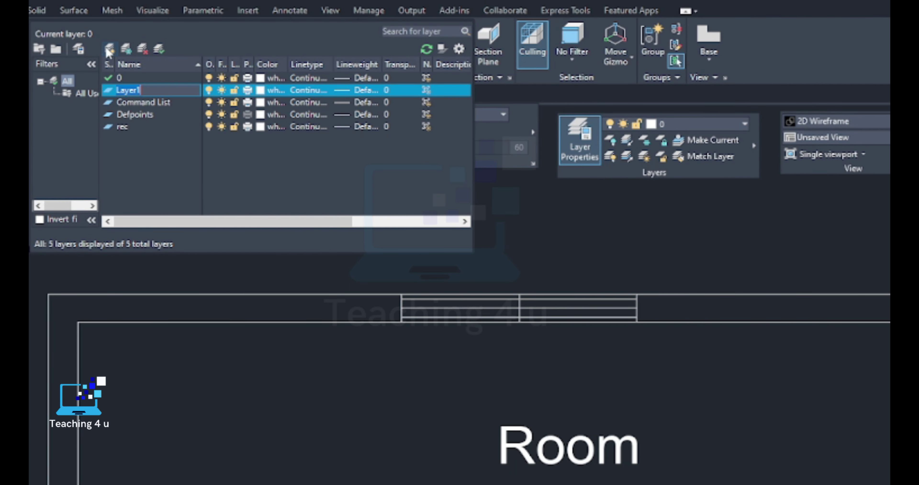
{"action": "type", "text": "Window"}
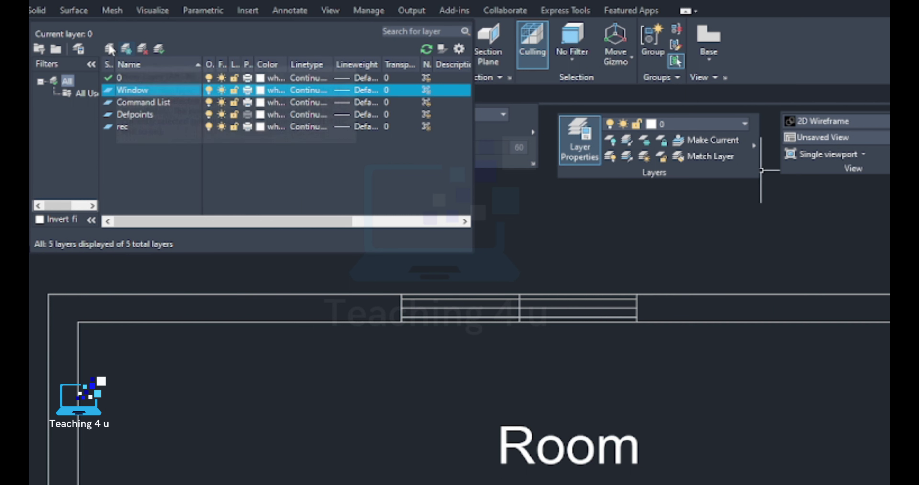
{"action": "left_click", "coordinate": [261, 92]}
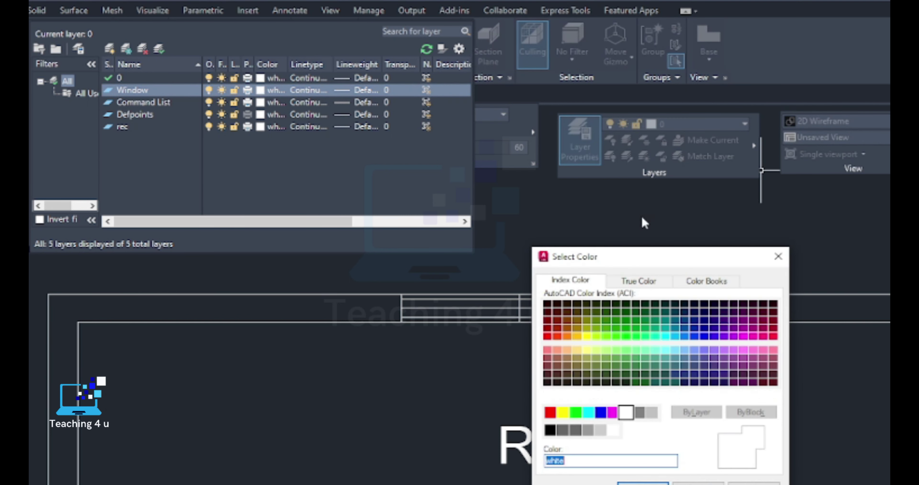
{"action": "left_click", "coordinate": [636, 336]}
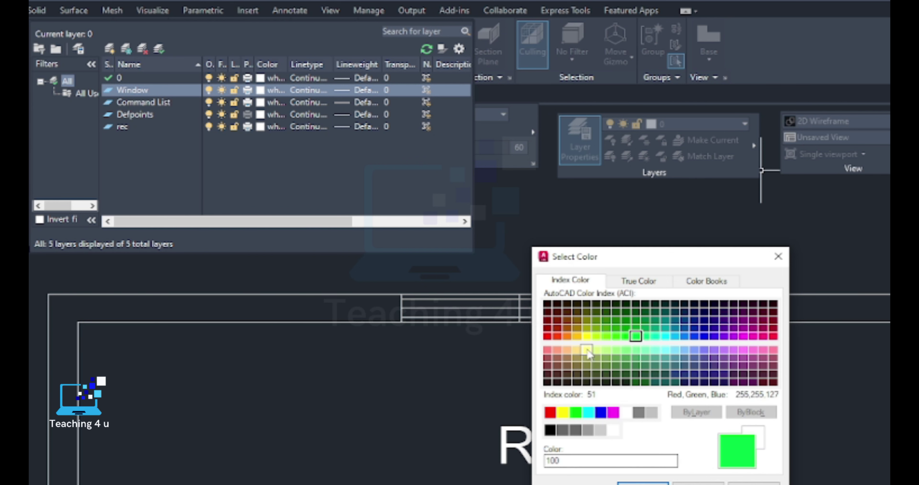
{"action": "left_click", "coordinate": [694, 328]}
{"action": "left_click", "coordinate": [642, 481]}
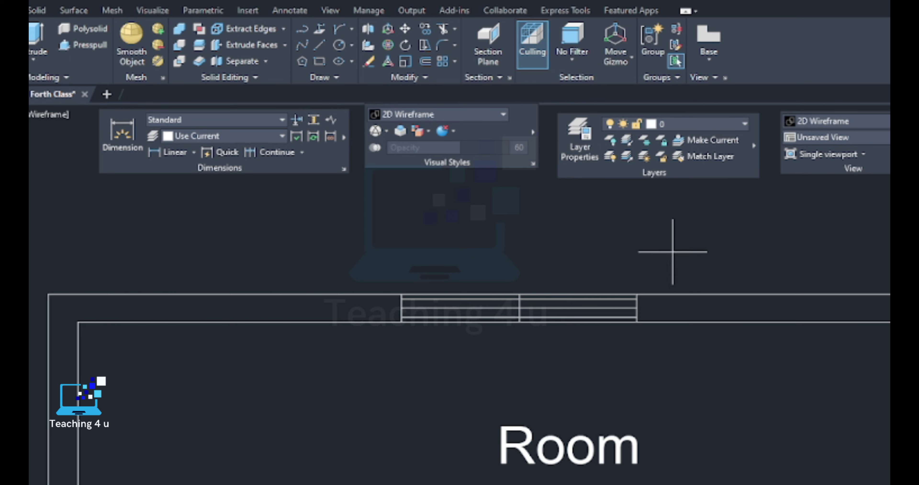
{"action": "left_click", "coordinate": [671, 252]}
- Select only the top-wall window lines and assign them to the Window layer
{"action": "left_click", "coordinate": [379, 354]}
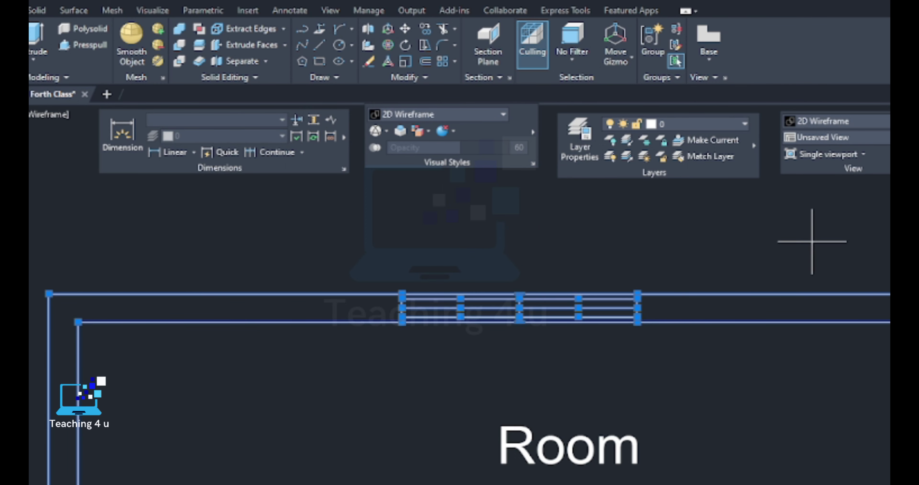
{"action": "left_click", "coordinate": [812, 242]}
{"action": "left_click", "coordinate": [756, 338], "text": "shift"}
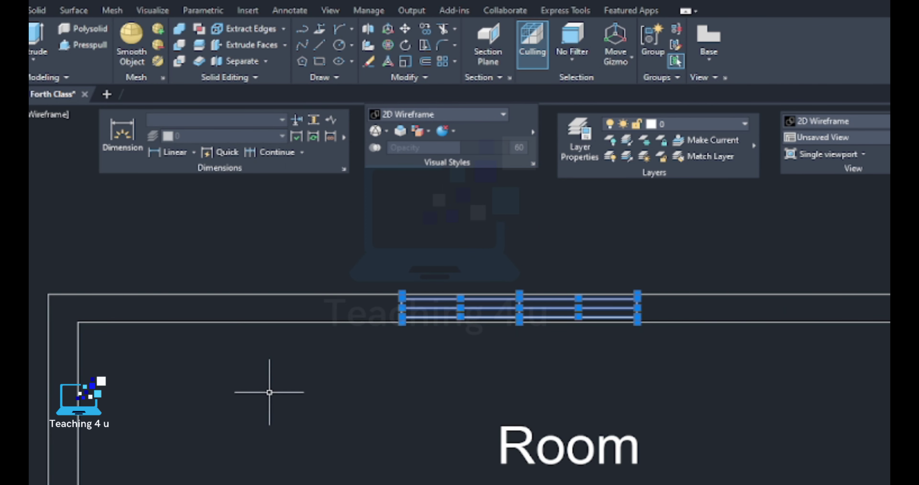
{"action": "left_click", "coordinate": [718, 126]}
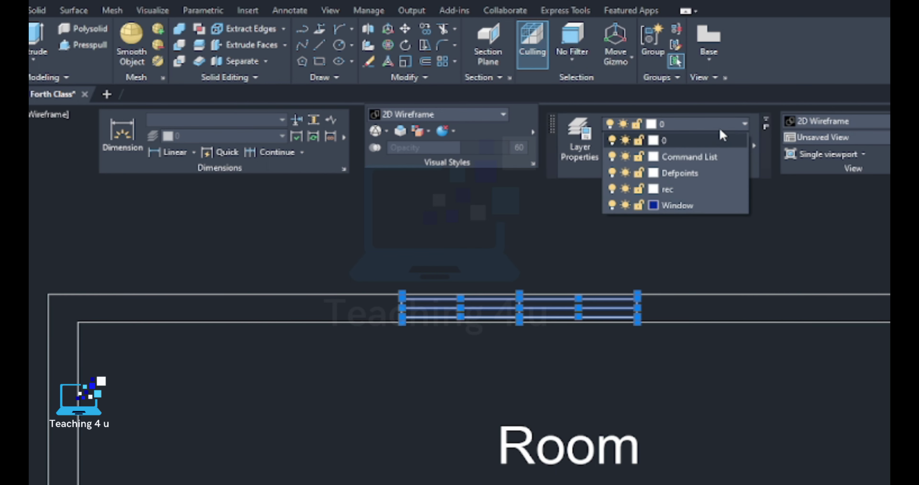
{"action": "left_click", "coordinate": [678, 205]}
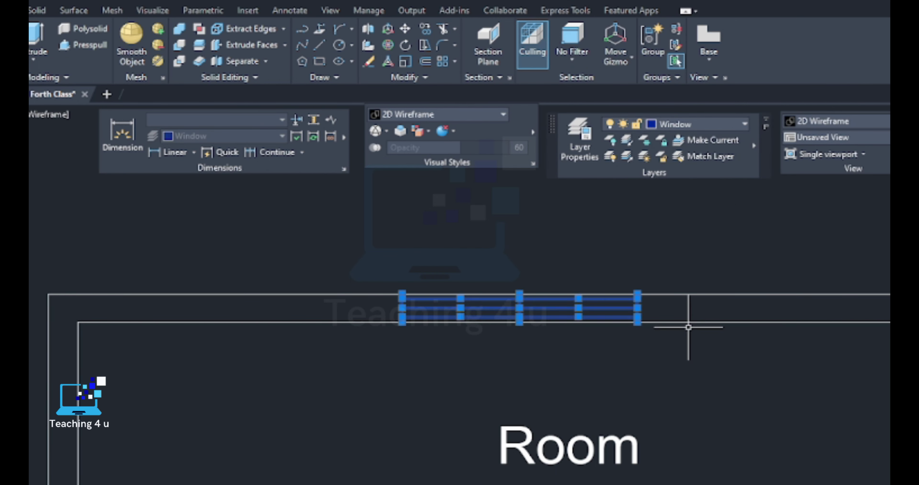
{"action": "key", "text": "Escape"}
{"action": "scroll", "coordinate": [687, 328], "scroll_direction": "down", "scroll_amount": 5}
{"action": "left_click", "coordinate": [424, 218]}
- Add a Door layer with yellow colour 50
{"action": "left_click", "coordinate": [357, 260]}
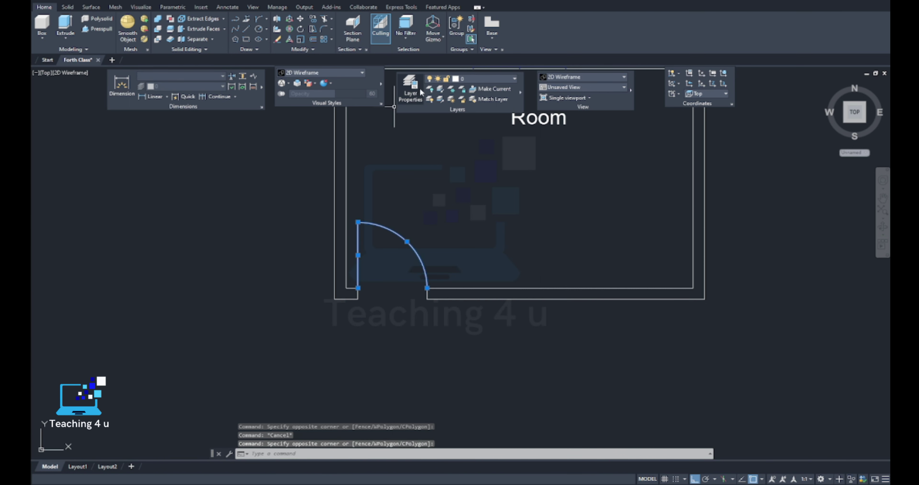
{"action": "left_click", "coordinate": [410, 89]}
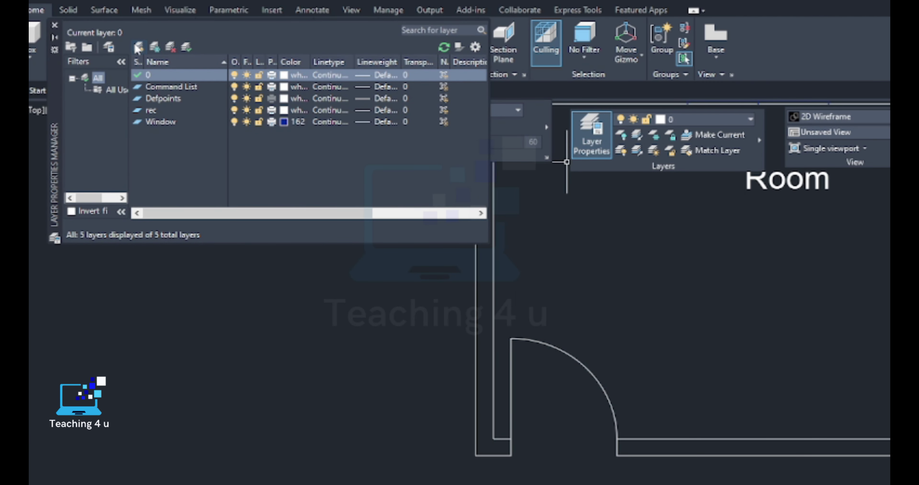
{"action": "left_click", "coordinate": [139, 47]}
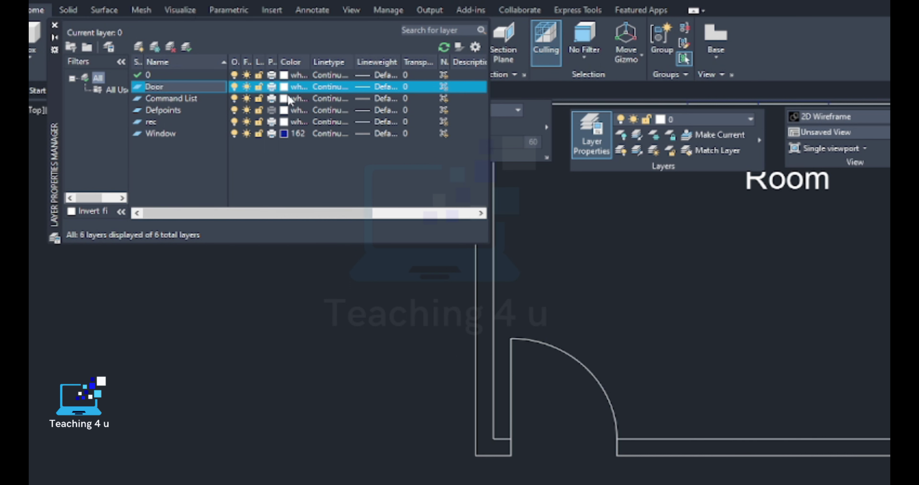
{"action": "left_click", "coordinate": [285, 86]}
{"action": "left_click", "coordinate": [597, 339]}
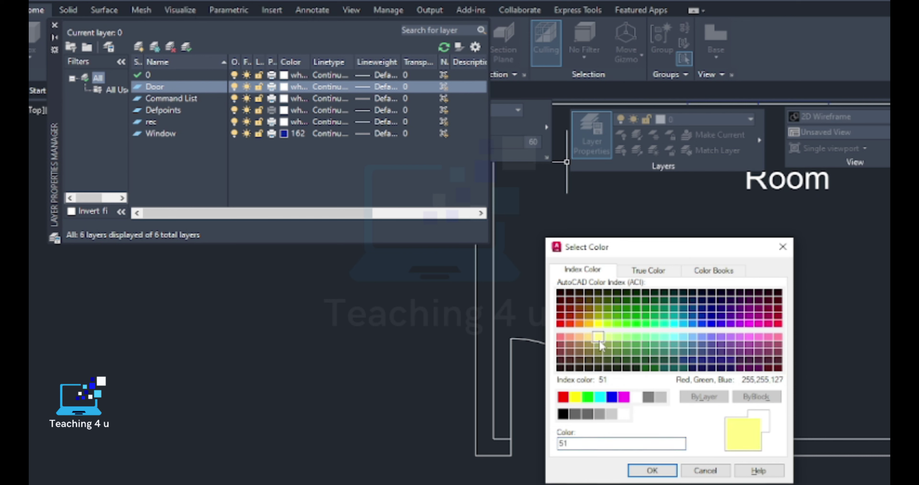
{"action": "left_click", "coordinate": [598, 324]}
{"action": "left_click", "coordinate": [652, 470]}
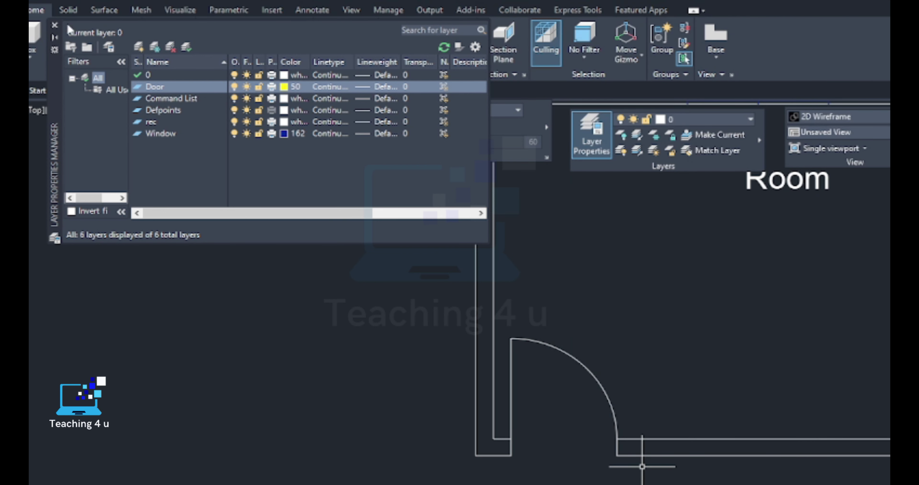
{"action": "left_click", "coordinate": [55, 25]}
- Select the door leaf and swing arc and assign them to the Door layer
{"action": "left_click_drag", "start_coordinate": [424, 225], "coordinate": [355, 253]}
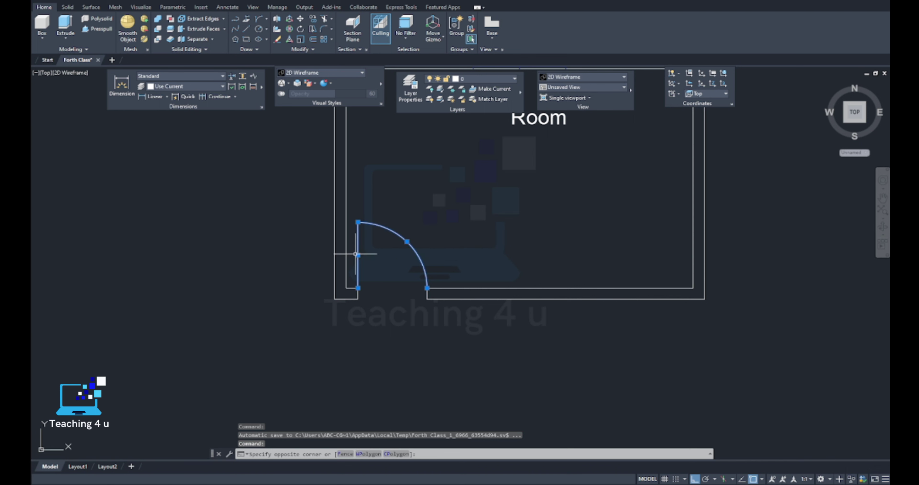
{"action": "left_click", "coordinate": [487, 77]}
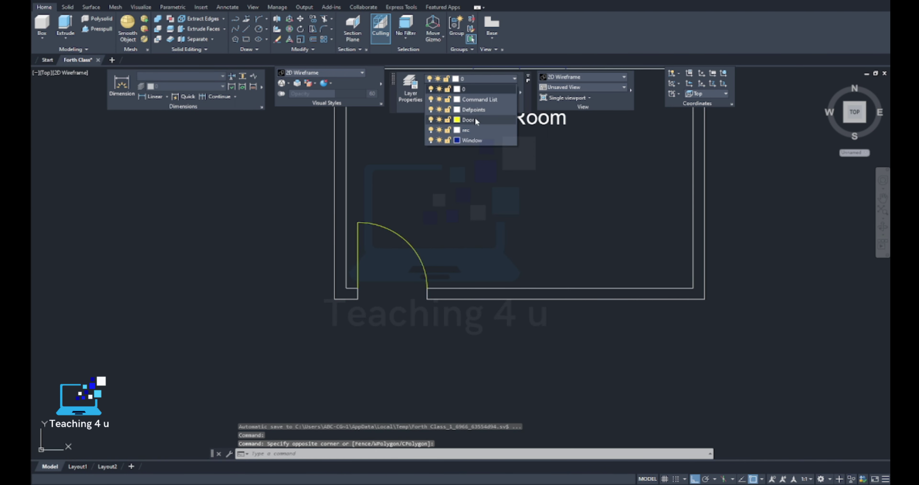
{"action": "left_click", "coordinate": [468, 120]}
{"action": "key", "text": "Escape"}
{"action": "scroll", "coordinate": [476, 164], "scroll_direction": "down", "scroll_amount": 3}
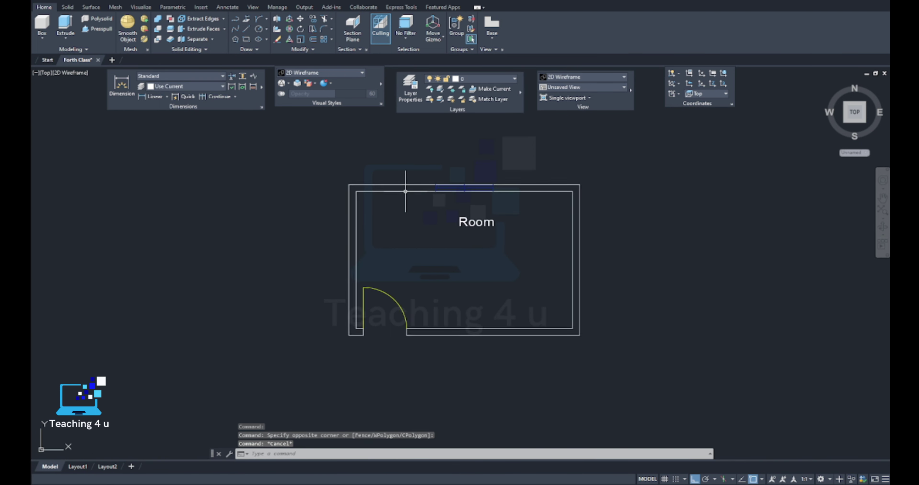
{"action": "scroll", "coordinate": [405, 191], "scroll_direction": "up", "scroll_amount": 2}
- Add a Wall layer with grey colour 253 in Layer Properties
{"action": "left_click", "coordinate": [381, 254]}
{"action": "left_click", "coordinate": [297, 159]}
{"action": "scroll", "coordinate": [590, 229], "scroll_direction": "down", "scroll_amount": 2}
{"action": "scroll", "coordinate": [592, 323], "scroll_direction": "up", "scroll_amount": 2}
{"action": "scroll", "coordinate": [571, 310], "scroll_direction": "down", "scroll_amount": 3}
{"action": "left_click", "coordinate": [414, 85]}
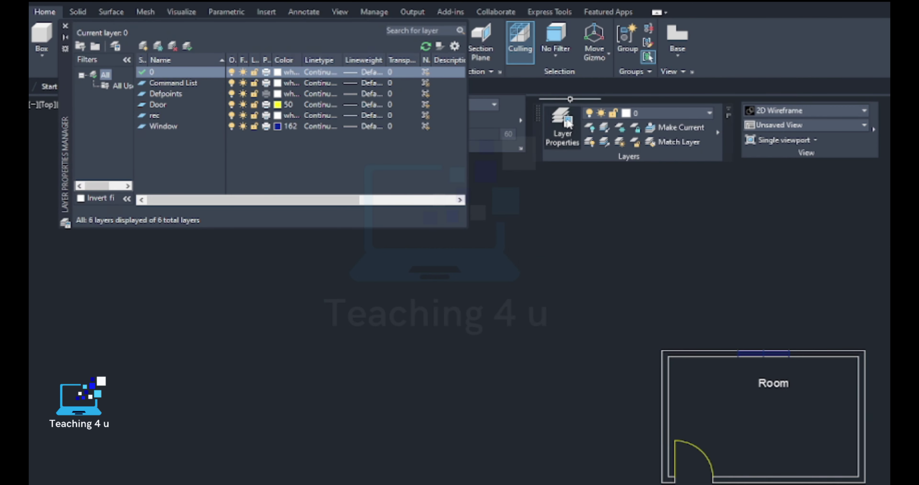
{"action": "left_click", "coordinate": [142, 47]}
{"action": "type", "text": "Wall"}
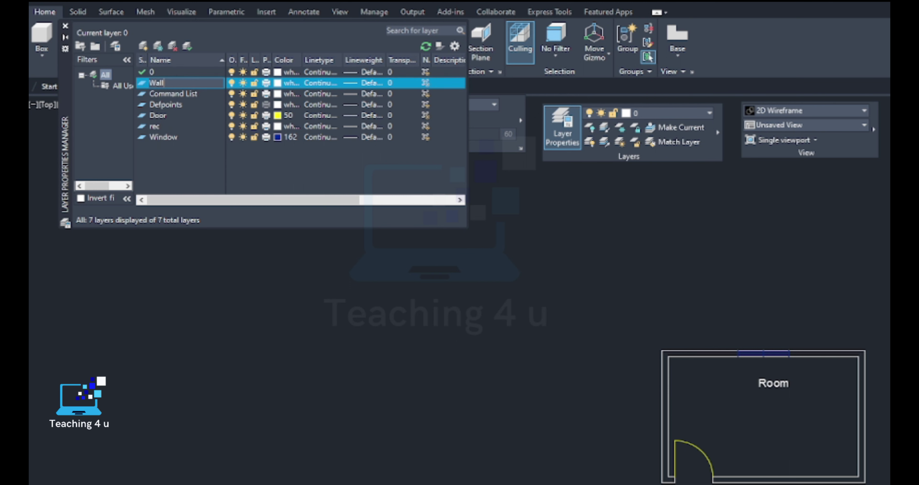
{"action": "left_click", "coordinate": [277, 83]}
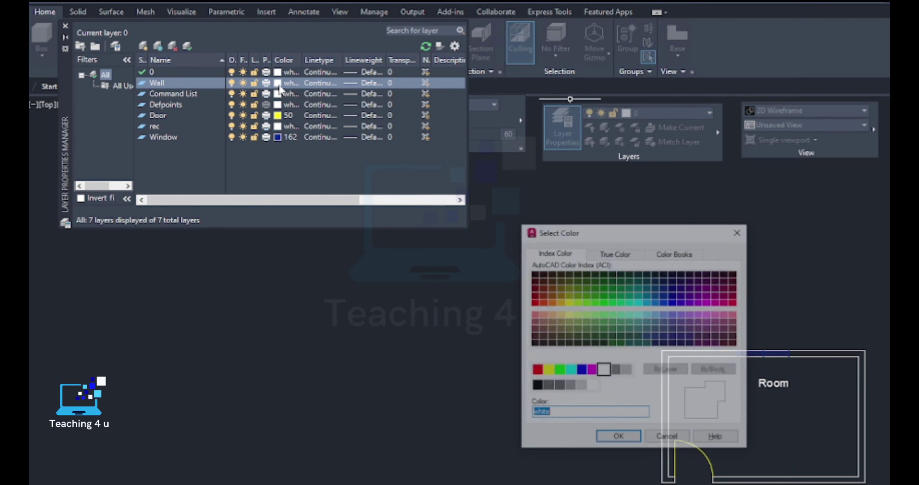
{"action": "left_click", "coordinate": [551, 329]}
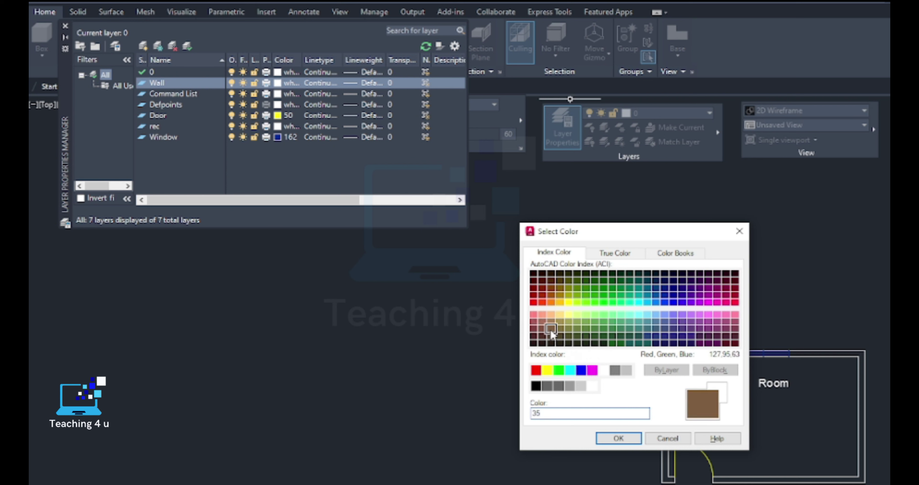
{"action": "left_click", "coordinate": [603, 321]}
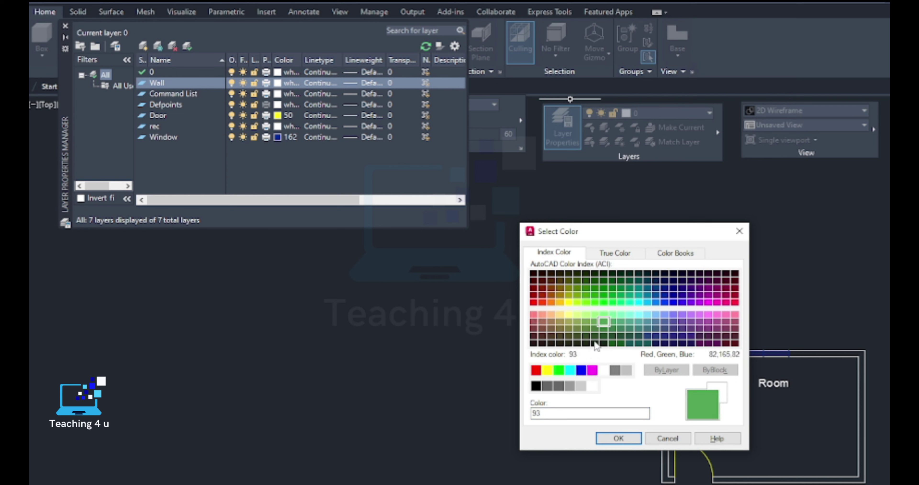
{"action": "left_click", "coordinate": [570, 385]}
{"action": "left_click", "coordinate": [618, 438]}
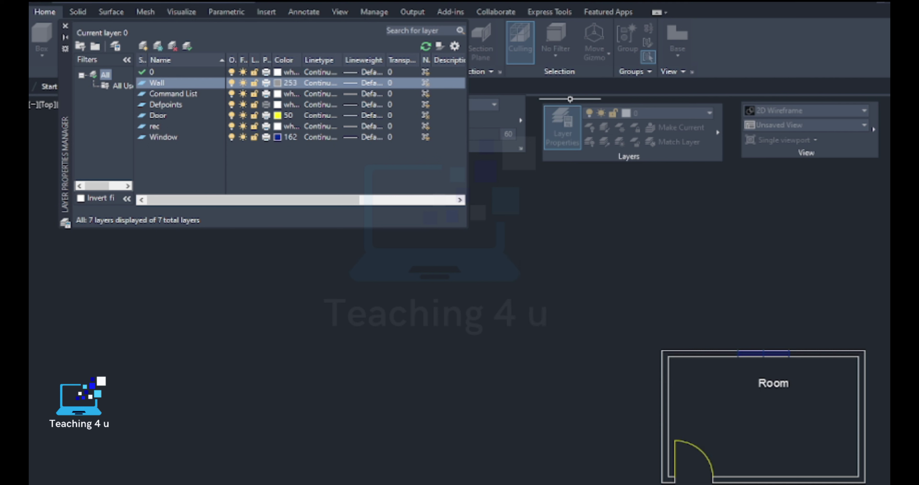
{"action": "left_click", "coordinate": [64, 26]}
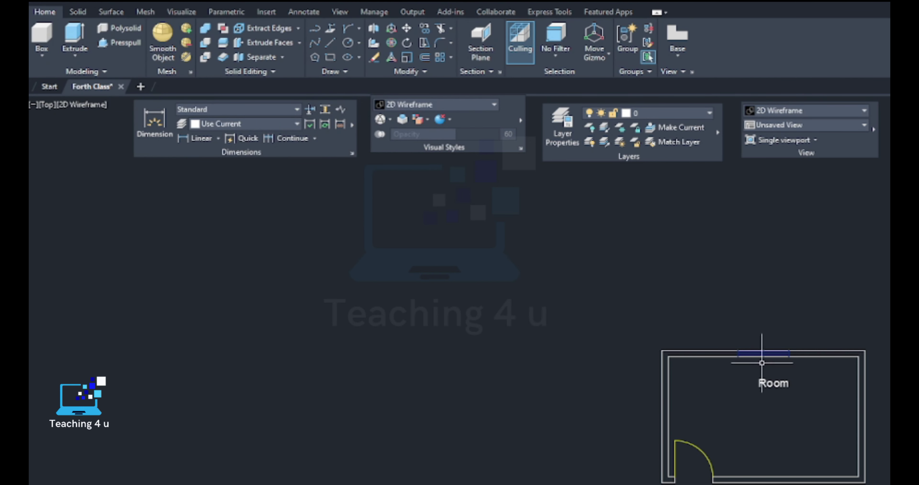
- Assign the room's wall outlines to the Wall layer and recentre the room
{"action": "left_click", "coordinate": [828, 352]}
{"action": "left_click", "coordinate": [669, 114]}
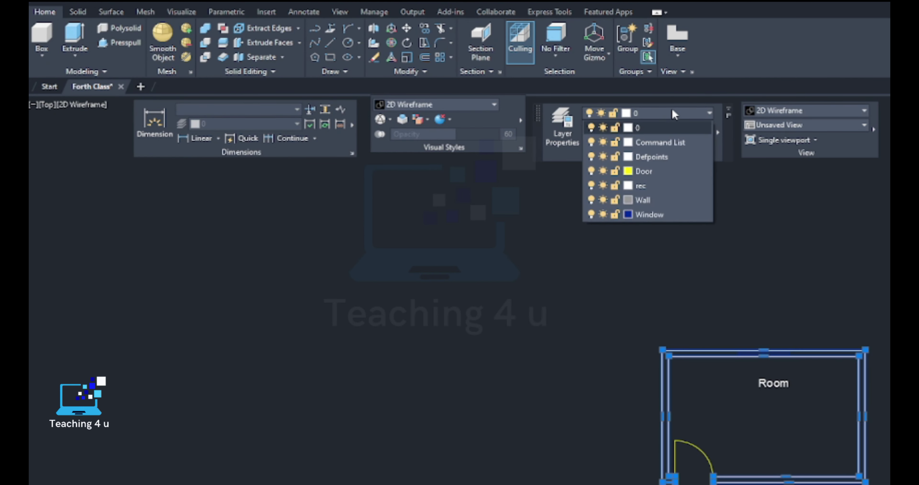
{"action": "left_click", "coordinate": [647, 204]}
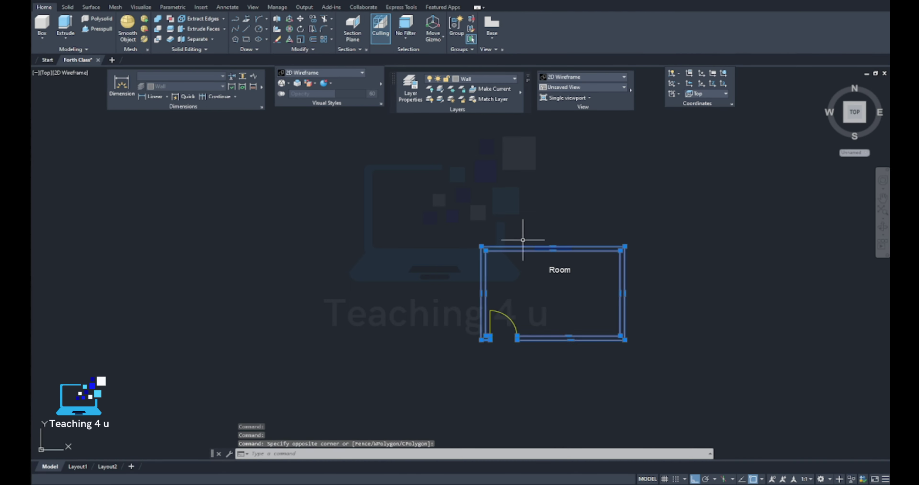
{"action": "key", "text": "Escape"}
{"action": "scroll", "coordinate": [522, 240], "scroll_direction": "up", "scroll_amount": 4}
{"action": "middle_click_drag", "start_coordinate": [540, 293], "coordinate": [423, 257]}
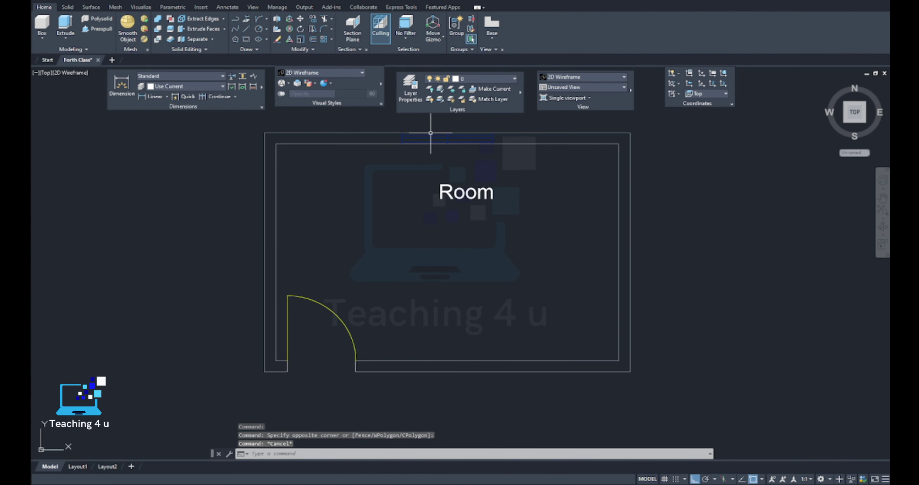
- Toggle the Door layer off and back on to check its visibility
{"action": "left_click", "coordinate": [414, 88]}
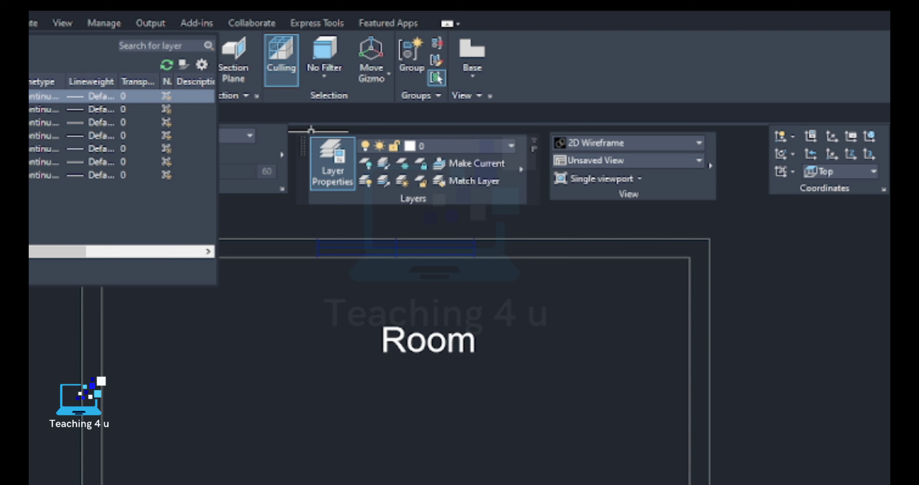
{"action": "left_click", "coordinate": [332, 164]}
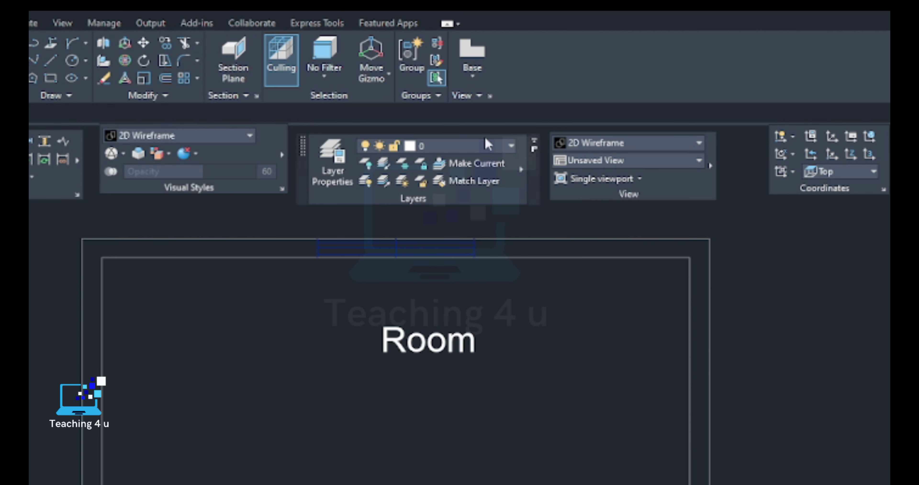
{"action": "left_click", "coordinate": [498, 149]}
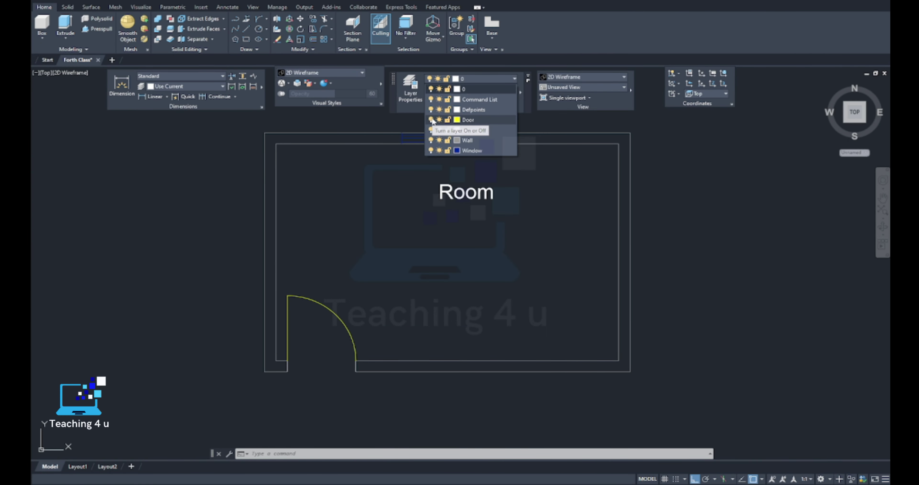
{"action": "left_click", "coordinate": [431, 120]}
{"action": "left_click", "coordinate": [431, 120]}
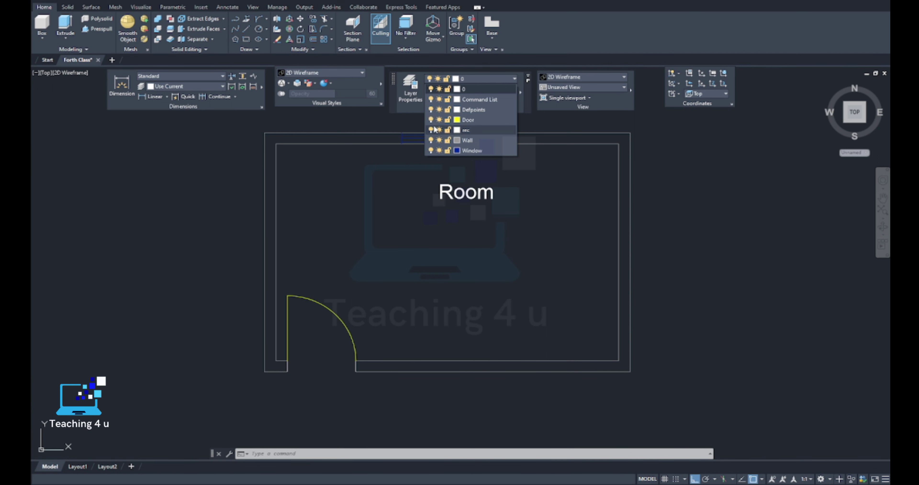
{"action": "middle_click_drag", "start_coordinate": [529, 195], "coordinate": [488, 232]}
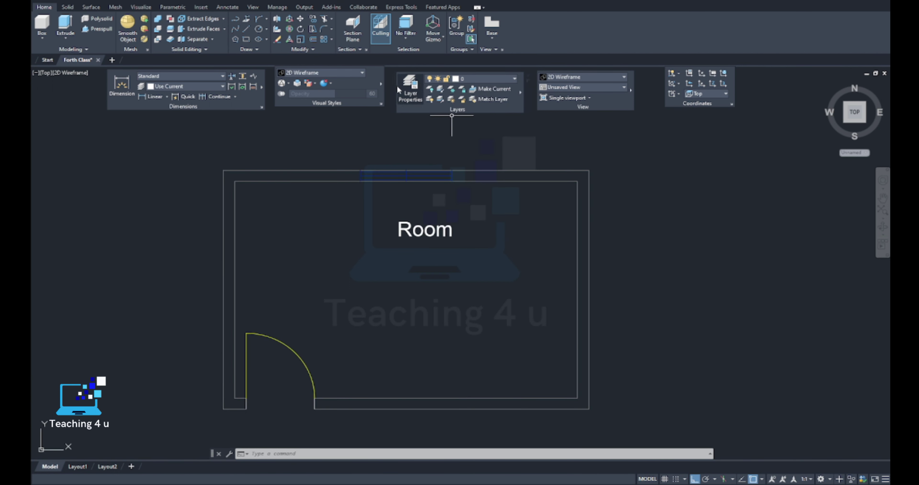
- Turn off the Window layer, switching the Wall layer off and on again
{"action": "left_click", "coordinate": [410, 89]}
{"action": "left_click", "coordinate": [59, 18]}
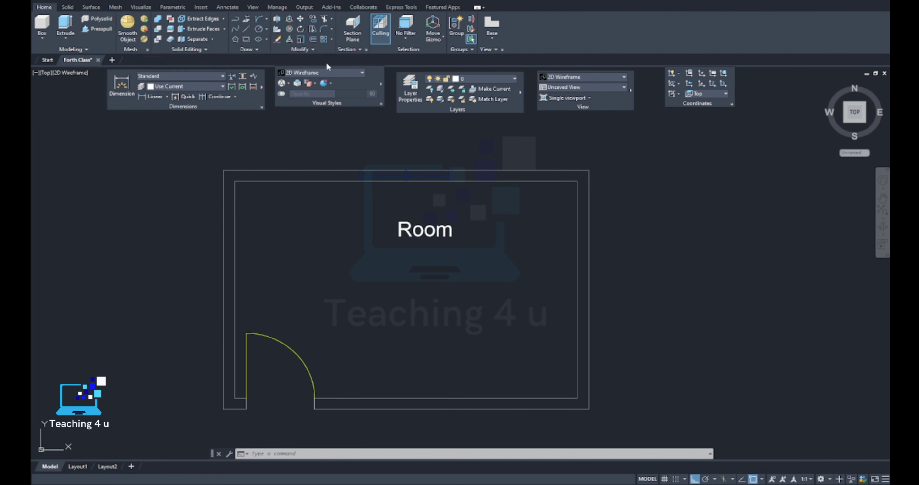
{"action": "left_click", "coordinate": [516, 79]}
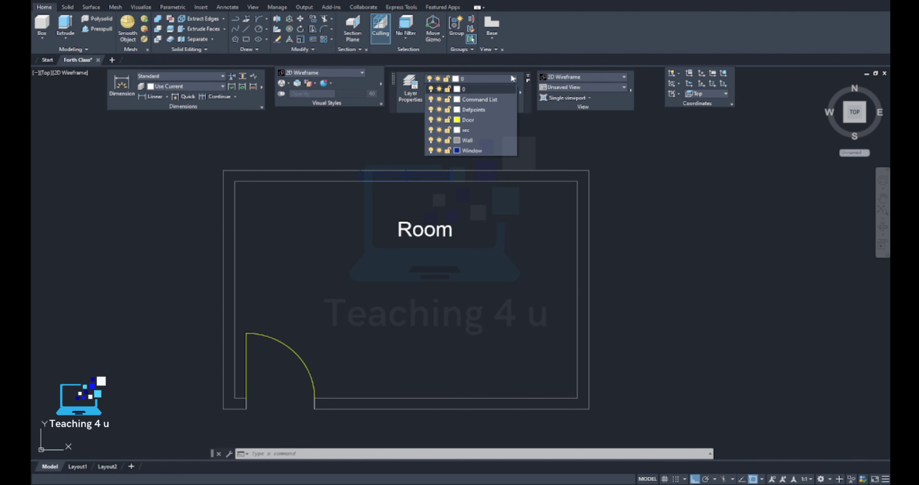
{"action": "left_click", "coordinate": [431, 150]}
{"action": "left_click", "coordinate": [430, 140]}
{"action": "left_click", "coordinate": [431, 140]}
- Lock the Wall layer and confirm the faded walls resist an erase attempt
{"action": "left_click", "coordinate": [448, 140]}
{"action": "left_click", "coordinate": [626, 137]}
{"action": "left_click", "coordinate": [548, 209]}
{"action": "key", "text": "Escape"}
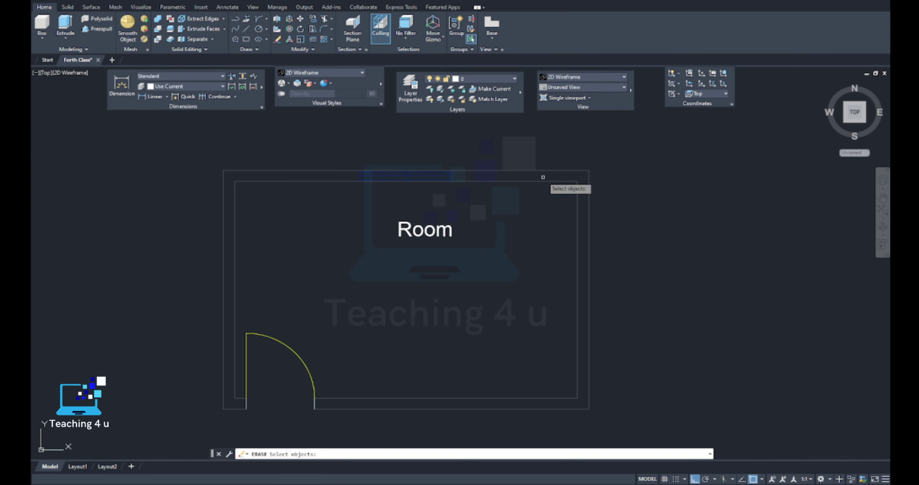
{"action": "left_click", "coordinate": [553, 140]}
{"action": "left_click", "coordinate": [510, 218]}
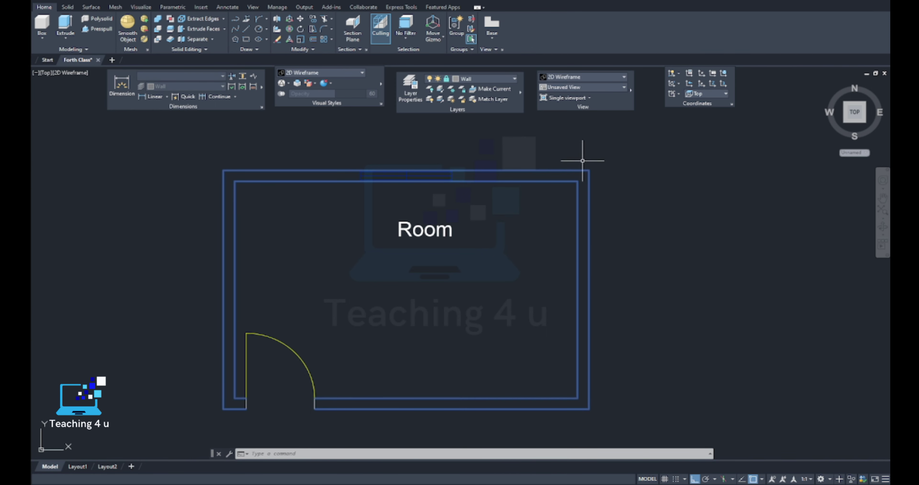
{"action": "left_click", "coordinate": [558, 155]}
{"action": "left_click", "coordinate": [533, 183]}
{"action": "key", "text": "Escape"}
- Unlock the Wall layer and check the walls can be selected again
{"action": "left_click", "coordinate": [481, 81]}
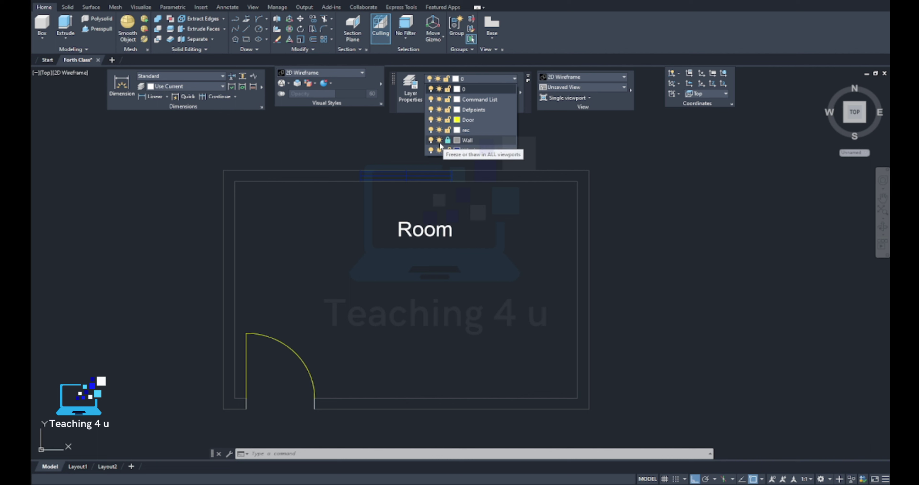
{"action": "left_click", "coordinate": [448, 140]}
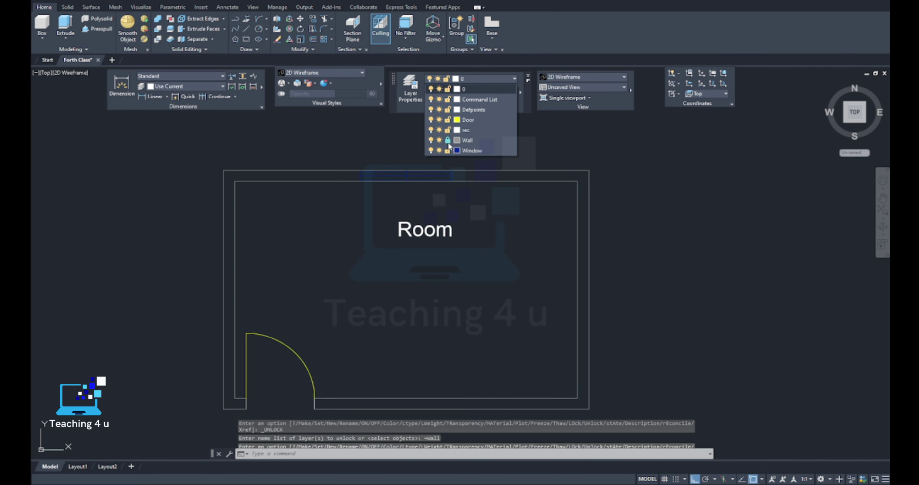
{"action": "left_click", "coordinate": [487, 169]}
{"action": "key", "text": "ctrl+z"}
{"action": "key", "text": "ctrl+z"}
{"action": "left_click", "coordinate": [512, 158]}
{"action": "left_click", "coordinate": [486, 205]}
{"action": "key", "text": "Escape"}
- Zoom in on the ARC, Osnap and OFFSET command notes to read them
{"action": "scroll", "coordinate": [498, 243], "scroll_direction": "down", "scroll_amount": 4}
{"action": "scroll", "coordinate": [498, 242], "scroll_direction": "up", "scroll_amount": 2}
{"action": "scroll", "coordinate": [453, 256], "scroll_direction": "up", "scroll_amount": 2}
{"action": "scroll", "coordinate": [453, 256], "scroll_direction": "down", "scroll_amount": 7}
{"action": "scroll", "coordinate": [451, 226], "scroll_direction": "down", "scroll_amount": 6}
{"action": "scroll", "coordinate": [334, 269], "scroll_direction": "up", "scroll_amount": 3}
{"action": "scroll", "coordinate": [318, 272], "scroll_direction": "up", "scroll_amount": 3}
{"action": "scroll", "coordinate": [318, 266], "scroll_direction": "up", "scroll_amount": 3}
{"action": "scroll", "coordinate": [307, 317], "scroll_direction": "down", "scroll_amount": 2}
{"action": "middle_click_drag", "start_coordinate": [324, 314], "coordinate": [319, 304]}
{"action": "scroll", "coordinate": [320, 303], "scroll_direction": "up", "scroll_amount": 6}
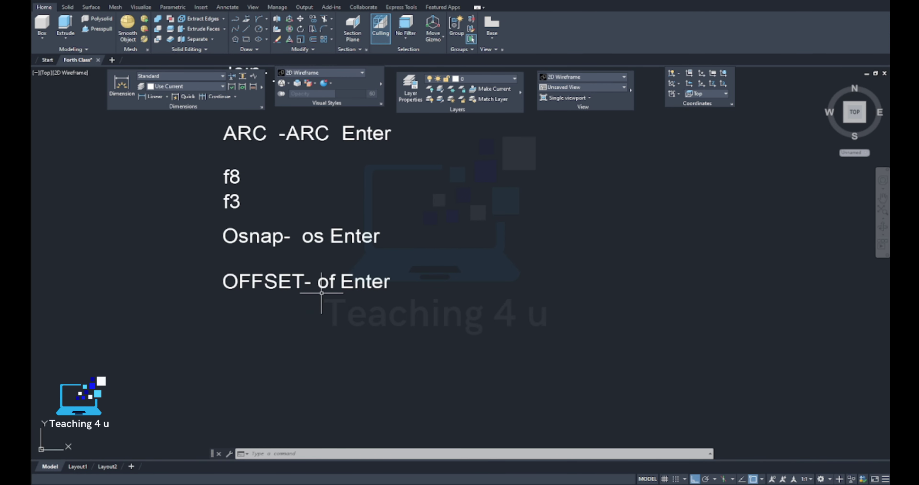
- Zoom out from the notes and pan to centre the room, door arc and Room label
{"action": "scroll", "coordinate": [321, 292], "scroll_direction": "down", "scroll_amount": 5}
{"action": "scroll", "coordinate": [468, 246], "scroll_direction": "up", "scroll_amount": 3}
{"action": "scroll", "coordinate": [498, 225], "scroll_direction": "up", "scroll_amount": 3}
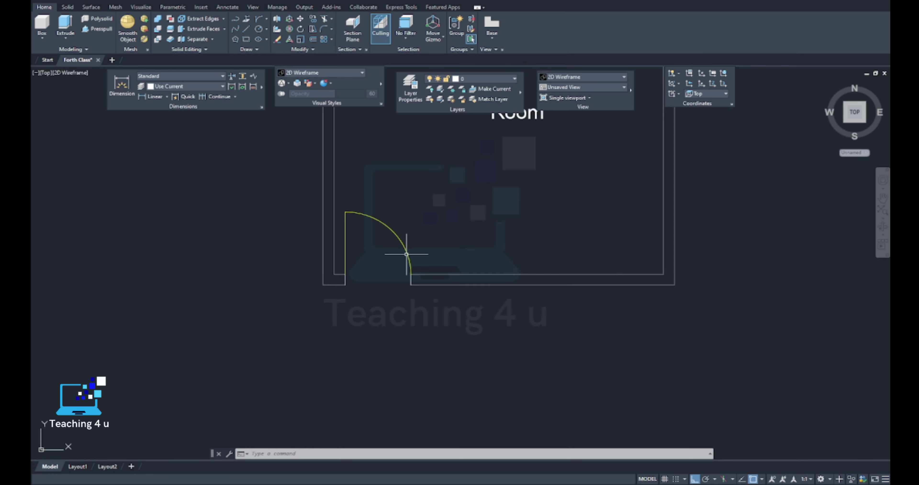
{"action": "middle_click_drag", "start_coordinate": [381, 247], "coordinate": [317, 331]}
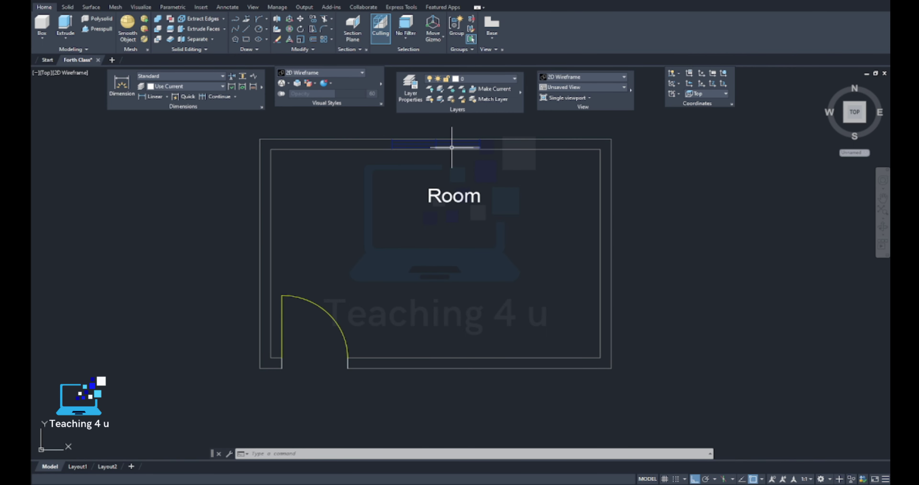
{"action": "key", "text": "Escape"}
{"action": "left_click", "coordinate": [512, 139]}
{"action": "key", "text": "Escape"}
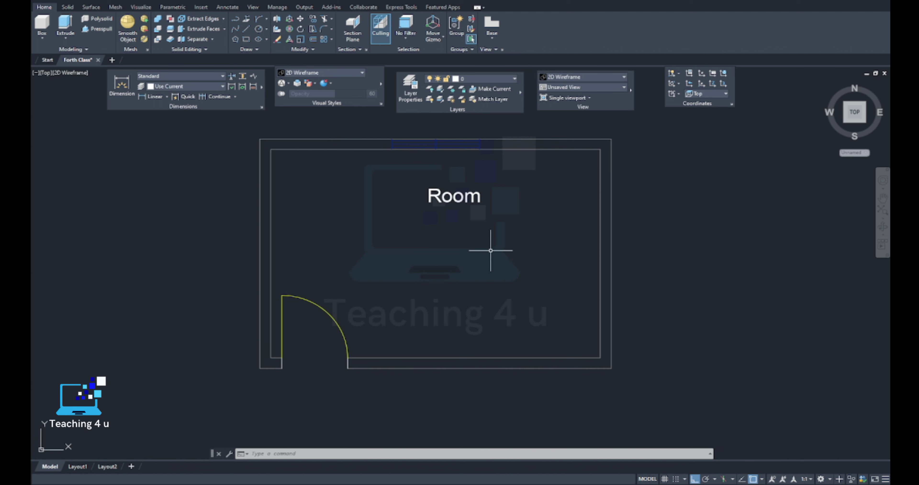
{"action": "scroll", "coordinate": [491, 250], "scroll_direction": "down", "scroll_amount": 3}
{"action": "mouse_move", "coordinate": [489, 260]}
{"action": "middle_mouse_down"}
{"action": "mouse_move", "coordinate": [529, 240]}
{"action": "mouse_move", "coordinate": [453, 281]}
{"action": "middle_mouse_up"}
{"action": "scroll", "coordinate": [498, 256], "scroll_direction": "up", "scroll_amount": 4}
- Copy the Room label to a spot lower inside the room
{"action": "key", "text": "Escape"}
{"action": "key", "text": "Escape"}
{"action": "key", "text": "Escape"}
{"action": "key", "text": "Return"}
{"action": "left_click", "coordinate": [566, 154]}
{"action": "key", "text": "Return"}
{"action": "left_click", "coordinate": [522, 279]}
{"action": "key", "text": "Escape"}
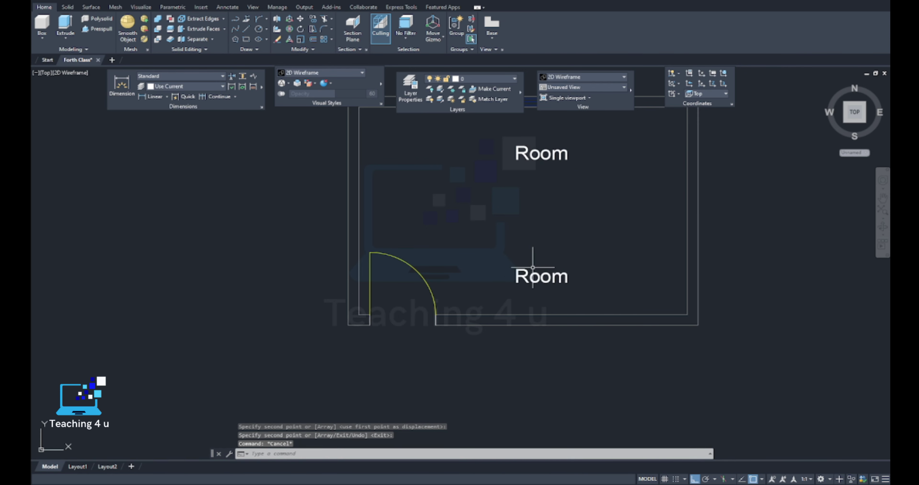
- Move the copied label to sit just above the door arc
{"action": "type", "text": "m"}
{"action": "key", "text": "Return"}
{"action": "left_click_drag", "start_coordinate": [604, 283], "coordinate": [513, 271]}
{"action": "left_click", "coordinate": [517, 282]}
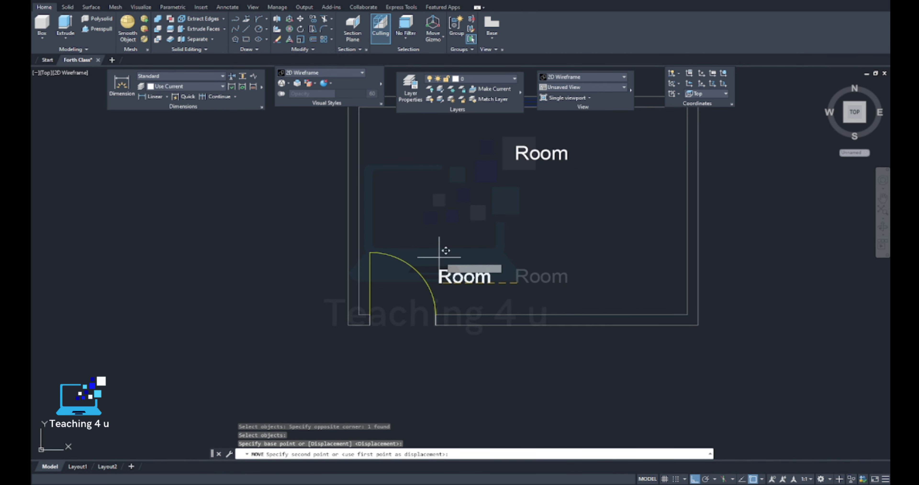
{"action": "left_click", "coordinate": [388, 279]}
{"action": "key", "text": "Return"}
{"action": "left_click", "coordinate": [413, 276]}
{"action": "key", "text": "Return"}
{"action": "left_click", "coordinate": [428, 228]}
{"action": "key", "text": "Return"}
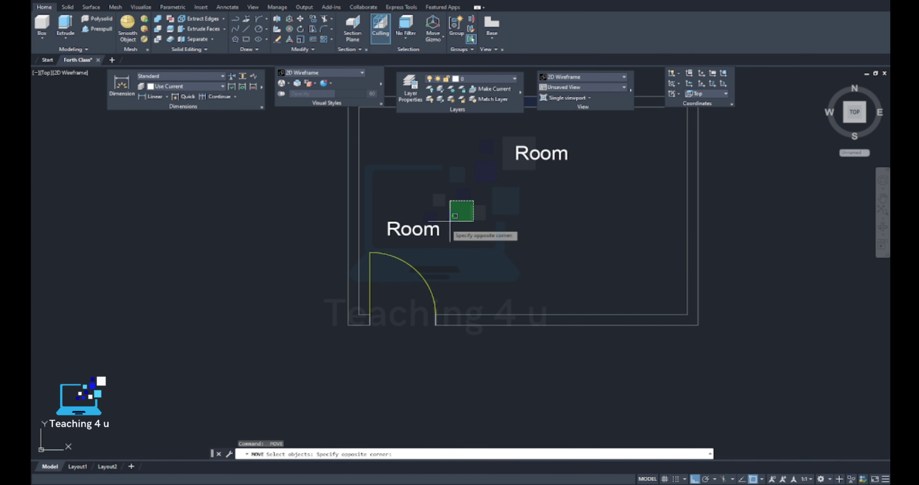
{"action": "key", "text": "Return"}
{"action": "left_click", "coordinate": [462, 235]}
- Edit the copied label's text to read 'Door'
{"action": "scroll", "coordinate": [428, 235], "scroll_direction": "up", "scroll_amount": 2}
{"action": "left_click", "coordinate": [421, 234]}
{"action": "left_click", "coordinate": [521, 208]}
{"action": "double_click", "coordinate": [382, 225]}
{"action": "left_click_drag", "start_coordinate": [425, 226], "coordinate": [325, 216]}
{"action": "type", "text": "Door"}
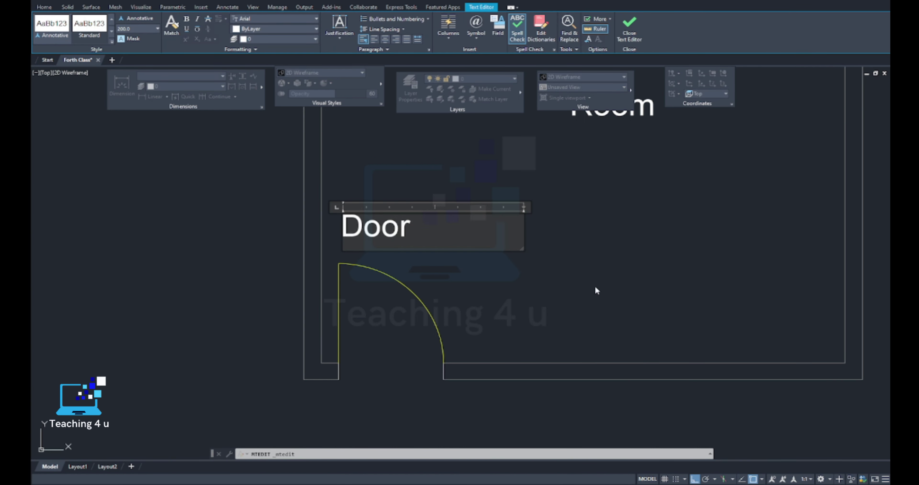
{"action": "key", "text": "Escape"}
{"action": "key", "text": "Escape"}
- Copy the Door label to a spot above, then cancel and undo that copy
{"action": "key", "text": "Return"}
{"action": "left_click", "coordinate": [393, 228]}
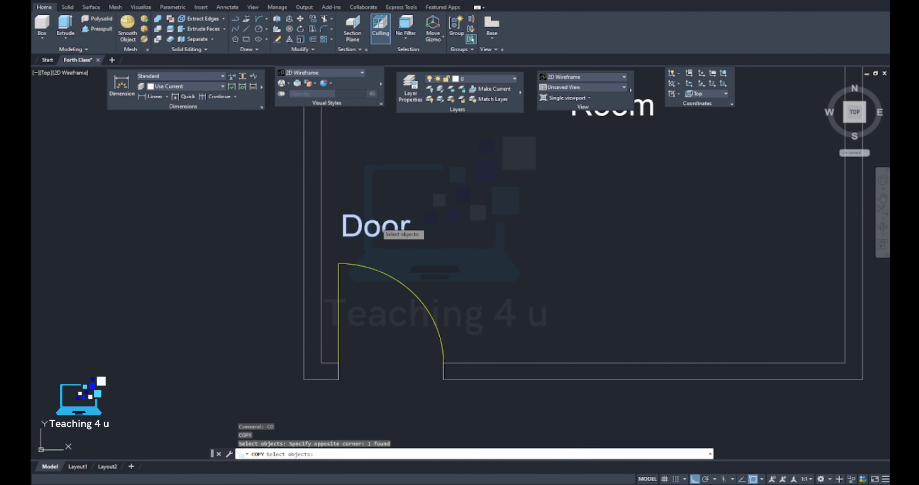
{"action": "scroll", "coordinate": [399, 228], "scroll_direction": "down", "scroll_amount": 3}
{"action": "key", "text": "Return"}
{"action": "left_click", "coordinate": [381, 221]}
{"action": "scroll", "coordinate": [440, 158], "scroll_direction": "up", "scroll_amount": 3}
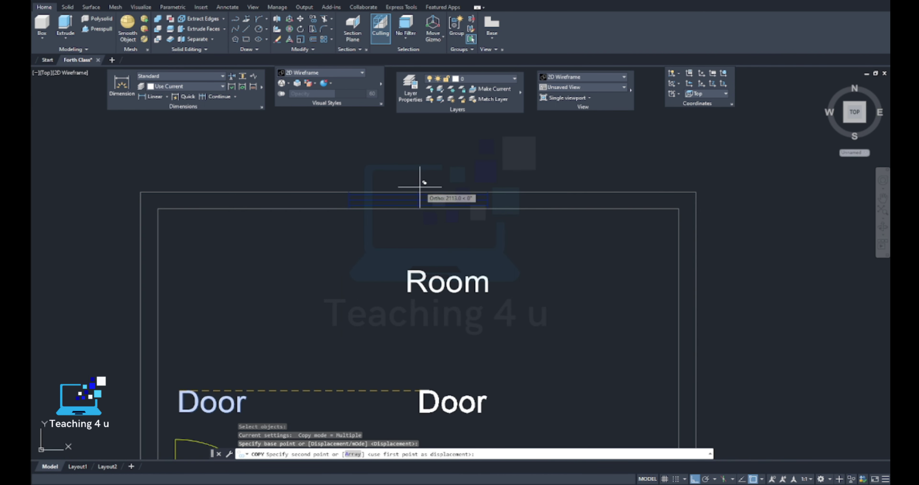
{"action": "left_click", "coordinate": [428, 187]}
{"action": "key", "text": "Escape"}
{"action": "key", "text": "ctrl+z"}
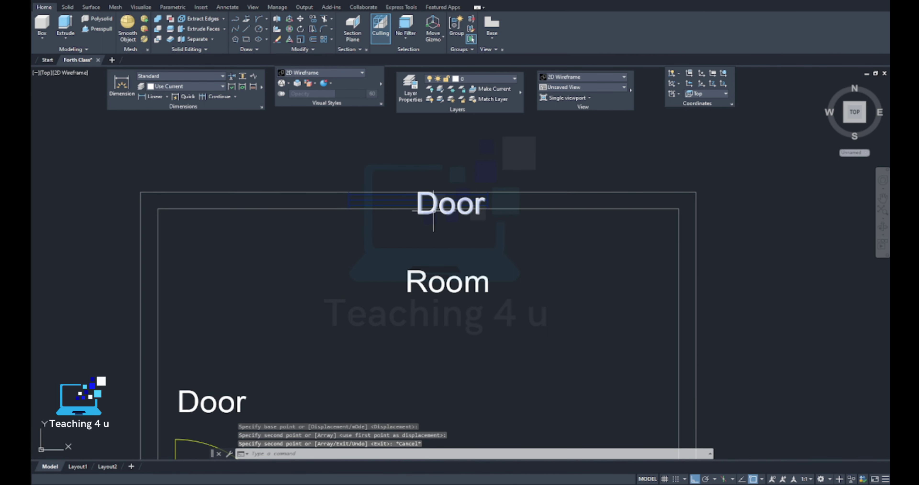
- Move the spare Door label higher up toward the top wall
{"action": "type", "text": "m"}
{"action": "key", "text": "Return"}
{"action": "left_click", "coordinate": [425, 214]}
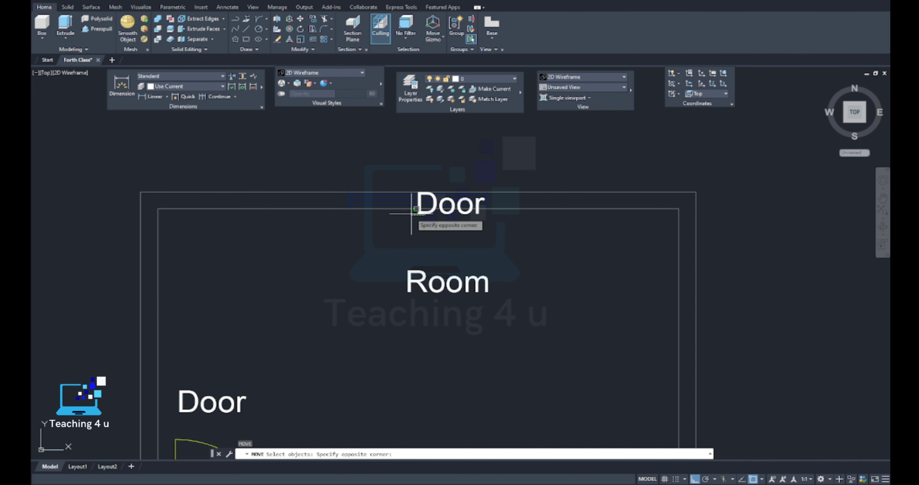
{"action": "left_click", "coordinate": [391, 192]}
{"action": "key", "text": "Return"}
{"action": "left_click", "coordinate": [353, 271]}
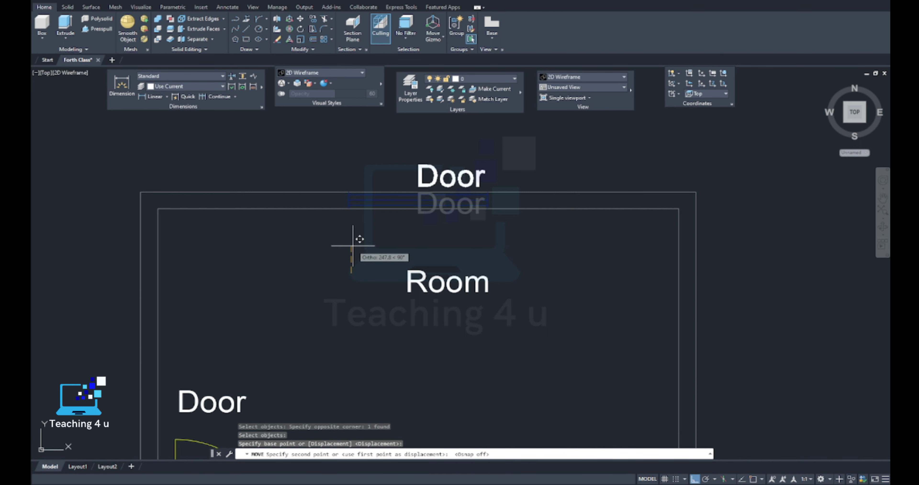
{"action": "left_click", "coordinate": [355, 239]}
- Shift the spare Door label slightly to the left
{"action": "key", "text": "Return"}
{"action": "left_click", "coordinate": [478, 130]}
{"action": "left_click", "coordinate": [410, 163]}
{"action": "key", "text": "Return"}
{"action": "left_click", "coordinate": [367, 231]}
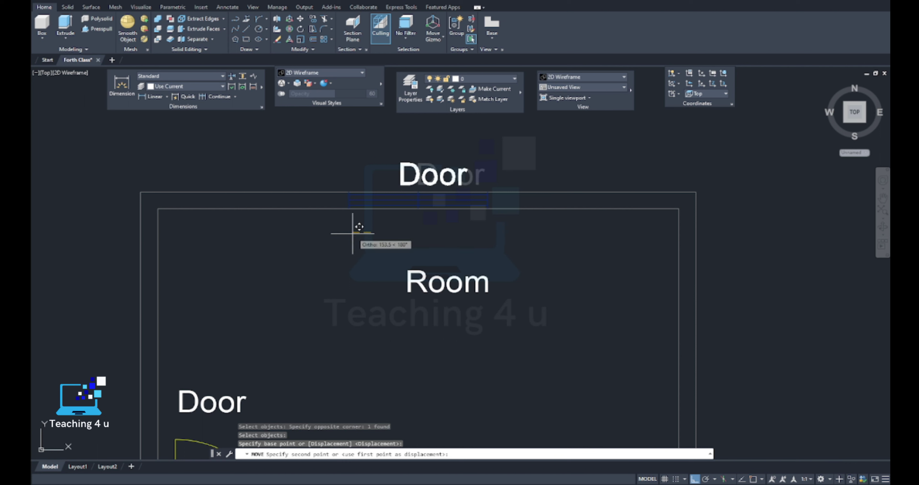
{"action": "left_click", "coordinate": [408, 167]}
- Retype the spare Door label so it reads 'Window'
{"action": "double_click", "coordinate": [432, 175]}
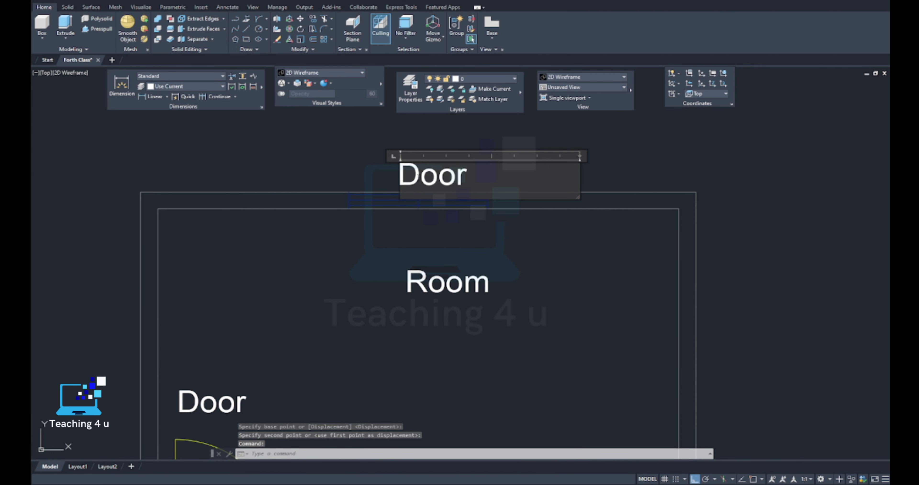
{"action": "key", "text": "ctrl+a"}
{"action": "type", "text": "Win"}
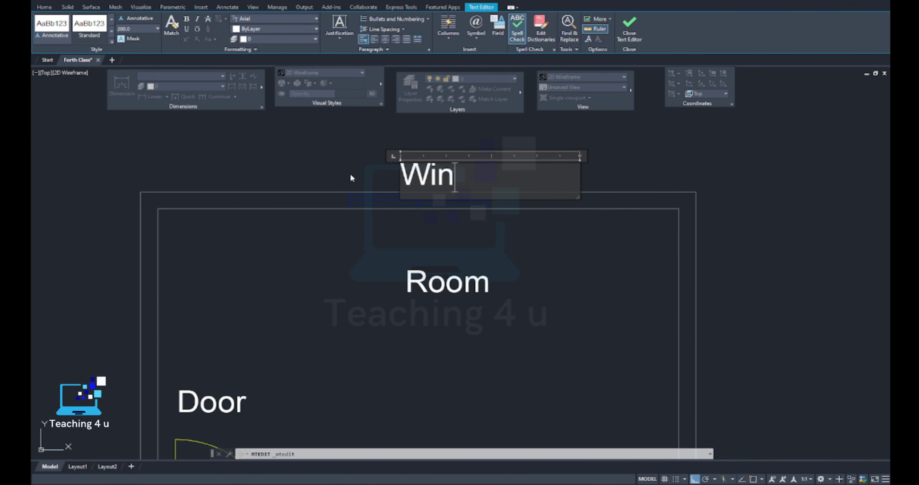
{"action": "type", "text": "dow"}
{"action": "left_click", "coordinate": [467, 214]}
- Move the Window label further left
{"action": "type", "text": "M"}
{"action": "key", "text": "Return"}
{"action": "left_click", "coordinate": [513, 187]}
{"action": "left_click", "coordinate": [384, 157]}
{"action": "key", "text": "Return"}
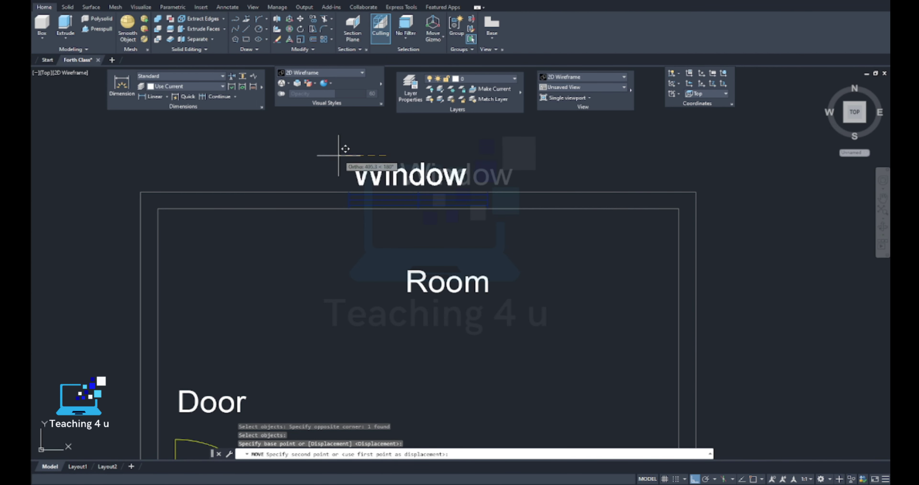
{"action": "left_click", "coordinate": [356, 147]}
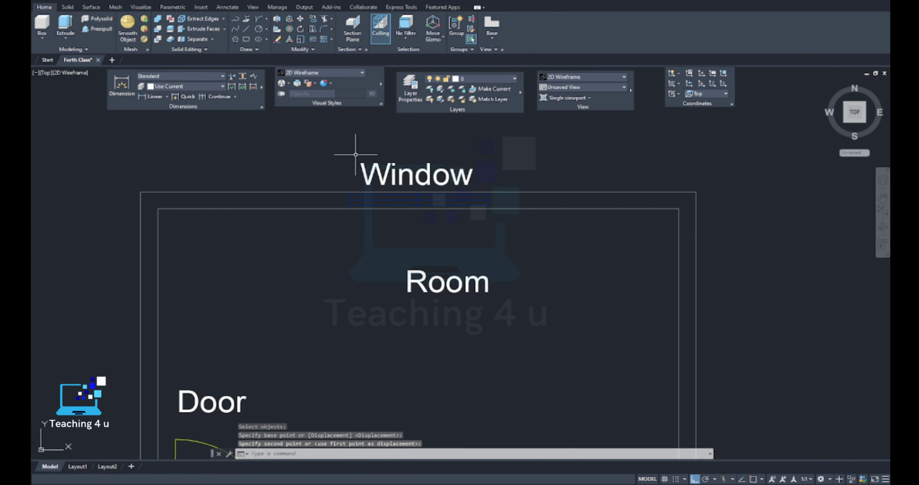
- Set the Window label's text height to 100
{"action": "double_click", "coordinate": [536, 156]}
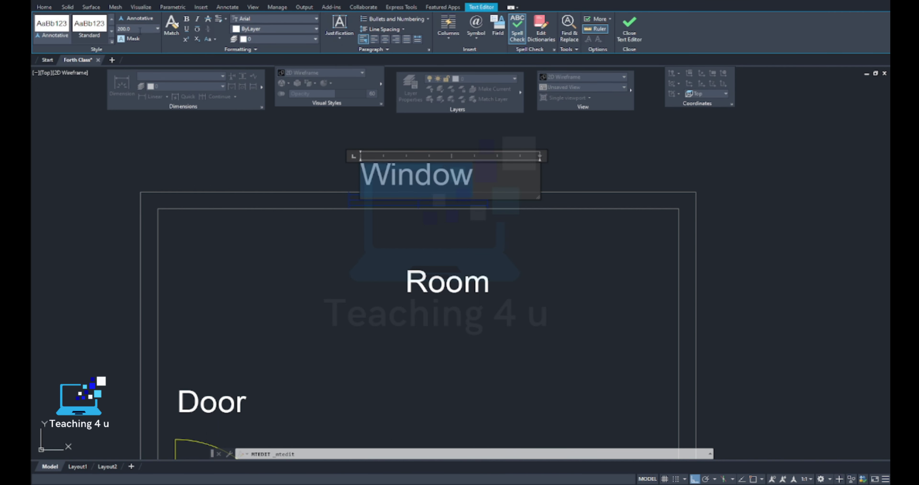
{"action": "type", "text": "100"}
{"action": "key", "text": "Return"}
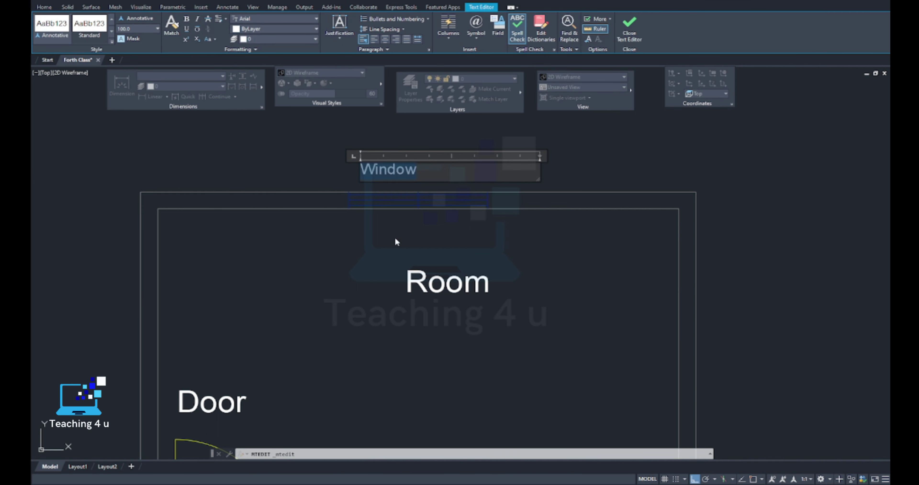
{"action": "left_click", "coordinate": [396, 242]}
- Move the Window label to sit centred above the window in the top wall
{"action": "type", "text": "m"}
{"action": "key", "text": "Return"}
{"action": "left_click", "coordinate": [438, 187]}
{"action": "left_click", "coordinate": [421, 160]}
{"action": "key", "text": "Return"}
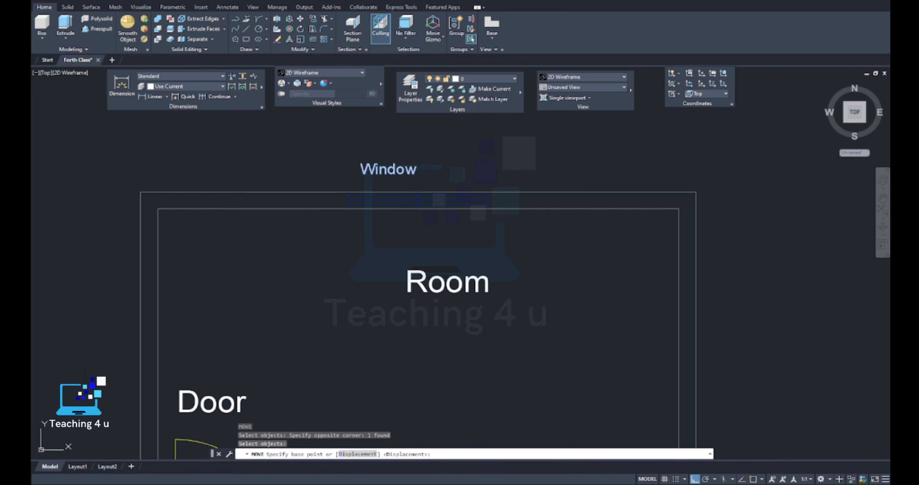
{"action": "left_click", "coordinate": [419, 170]}
{"action": "left_click", "coordinate": [456, 170]}
- Shrink the Door label to text height 100
{"action": "scroll", "coordinate": [261, 352], "scroll_direction": "down", "scroll_amount": 5}
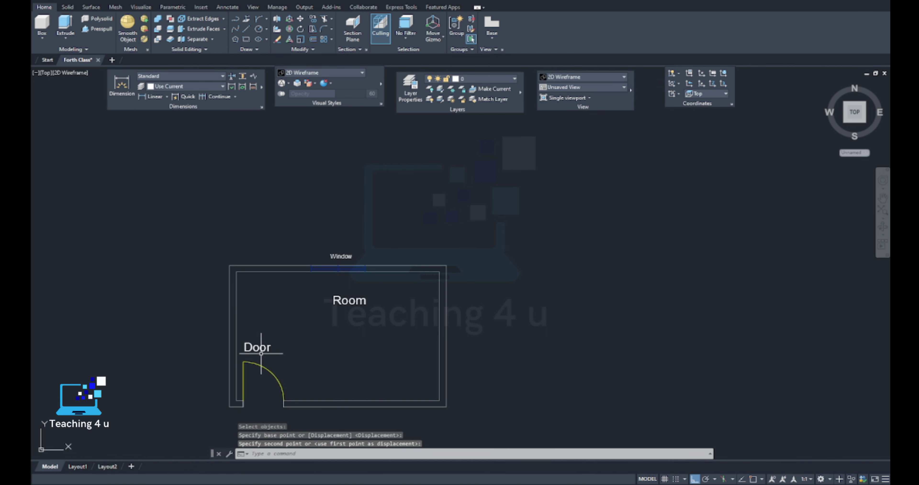
{"action": "scroll", "coordinate": [261, 353], "scroll_direction": "up", "scroll_amount": 4}
{"action": "left_click", "coordinate": [281, 330]}
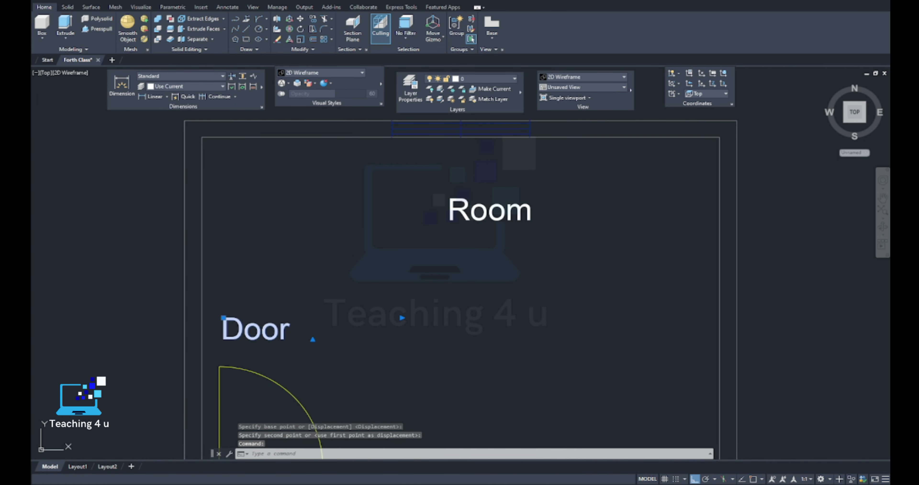
{"action": "double_click", "coordinate": [271, 330]}
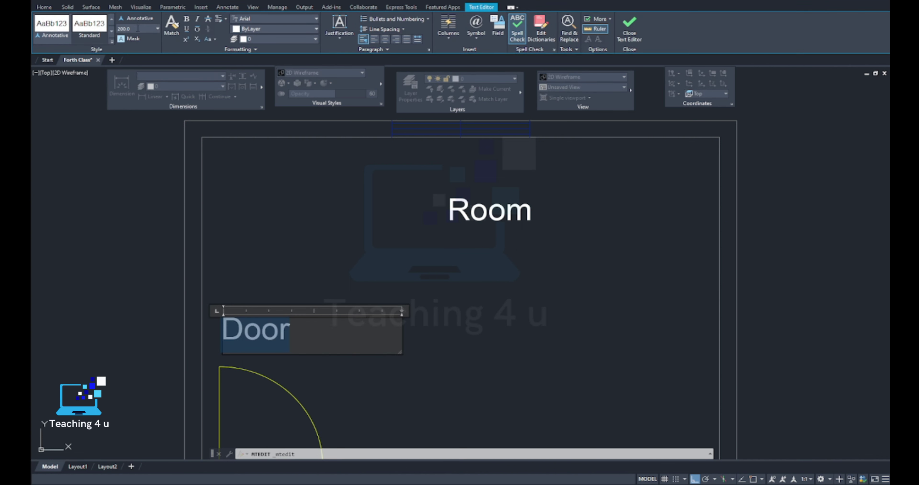
{"action": "type", "text": "100"}
{"action": "key", "text": "Return"}
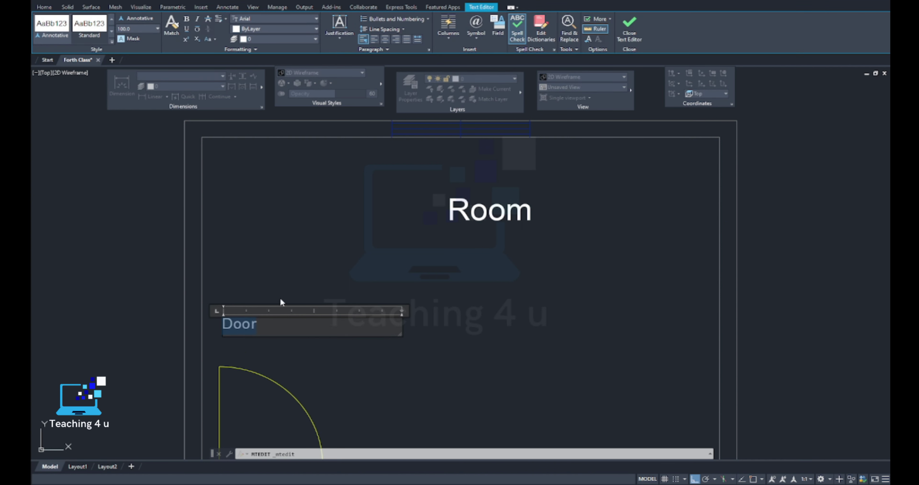
{"action": "key", "text": "Escape"}
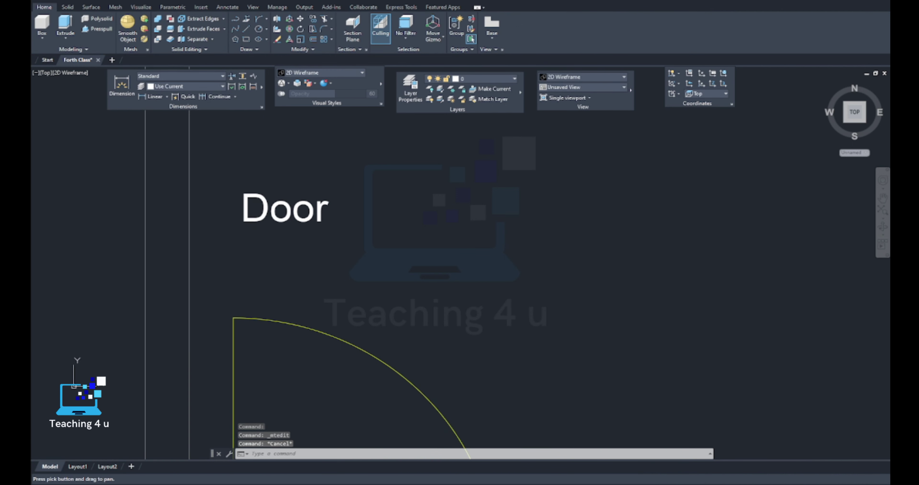
- Move the Door label to sit just above the door arc
{"action": "scroll", "coordinate": [287, 342], "scroll_direction": "down", "scroll_amount": 2}
{"action": "key", "text": "Return"}
{"action": "scroll", "coordinate": [335, 260], "scroll_direction": "up", "scroll_amount": 2}
{"action": "scroll", "coordinate": [344, 271], "scroll_direction": "up", "scroll_amount": 1}
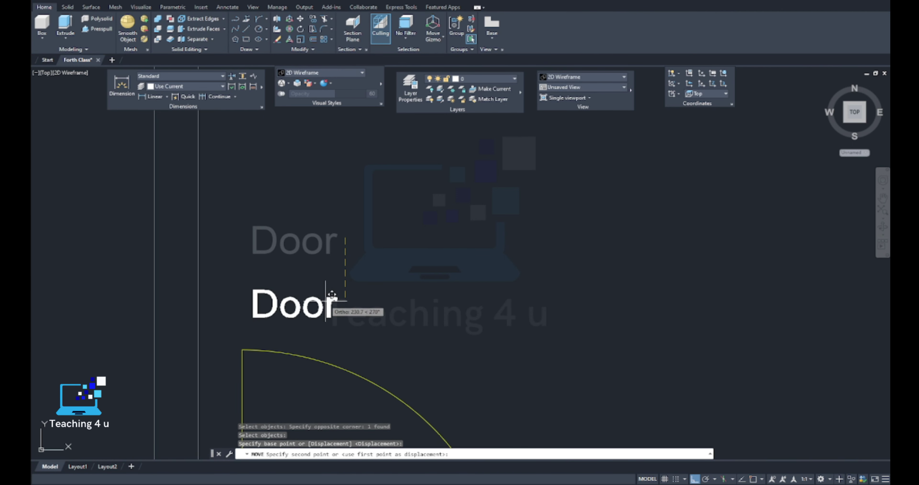
{"action": "left_click", "coordinate": [350, 286]}
{"action": "key", "text": "Return"}
{"action": "scroll", "coordinate": [424, 277], "scroll_direction": "down", "scroll_amount": 3}
{"action": "middle_click_drag", "start_coordinate": [493, 254], "coordinate": [447, 233]}
- Nudge the Room label down and to the left
{"action": "type", "text": "m"}
{"action": "key", "text": "Return"}
{"action": "left_click", "coordinate": [453, 216]}
{"action": "left_click", "coordinate": [442, 202]}
- Move the Room label lower in the room, leaving no command running
{"action": "key", "text": "Return"}
{"action": "left_click", "coordinate": [445, 229]}
{"action": "key", "text": "Return"}
{"action": "left_click", "coordinate": [459, 199]}
{"action": "left_click", "coordinate": [435, 231]}
{"action": "key", "text": "Return"}
{"action": "left_click", "coordinate": [434, 256]}
{"action": "scroll", "coordinate": [436, 232], "scroll_direction": "up", "scroll_amount": 2}
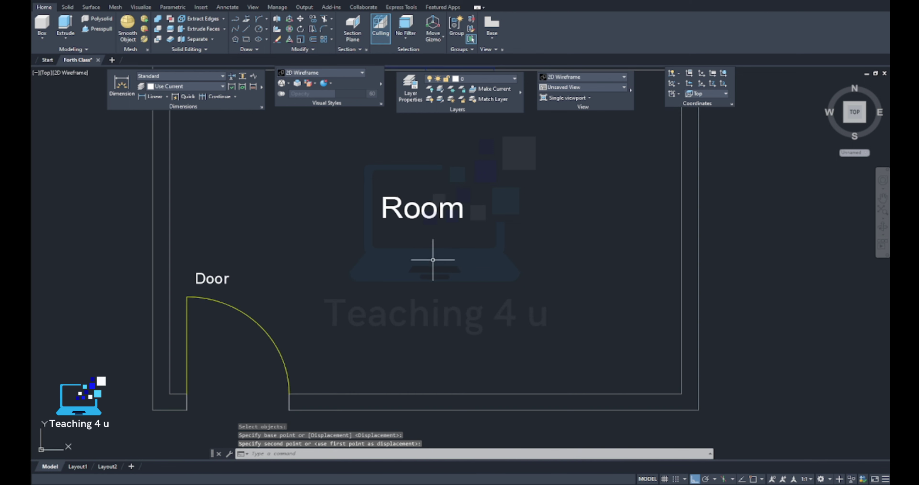
{"action": "scroll", "coordinate": [432, 304], "scroll_direction": "down", "scroll_amount": 3}
{"action": "key", "text": "Escape"}
{"action": "key", "text": "Escape"}
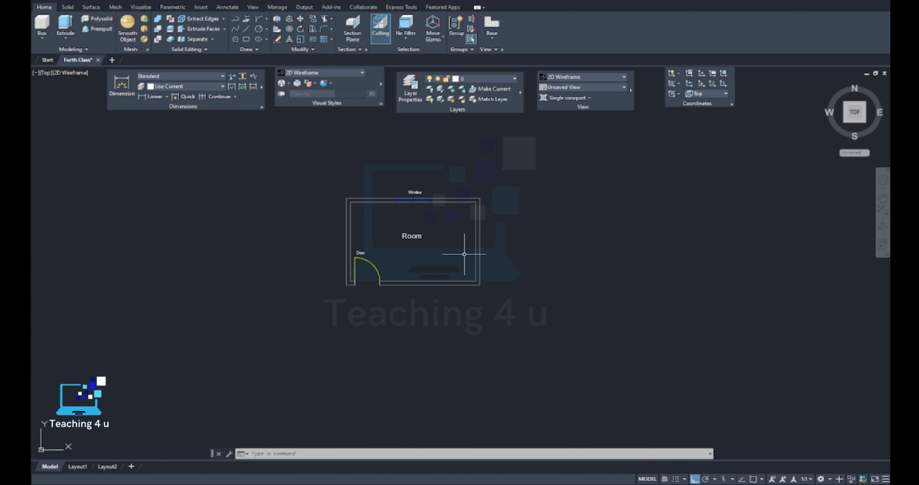
{"action": "scroll", "coordinate": [409, 284], "scroll_direction": "down", "scroll_amount": 5}
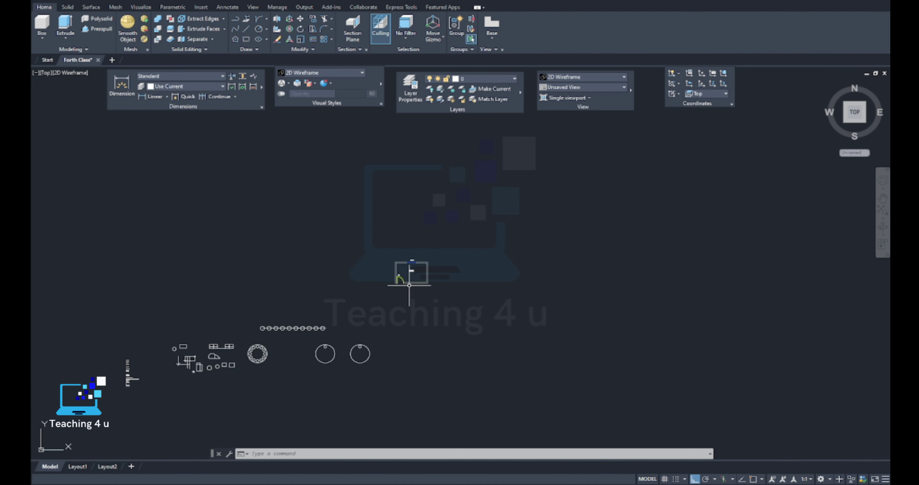
{"action": "middle_click_drag", "start_coordinate": [339, 353], "coordinate": [406, 286]}
{"action": "scroll", "coordinate": [345, 288], "scroll_direction": "up", "scroll_amount": 5}
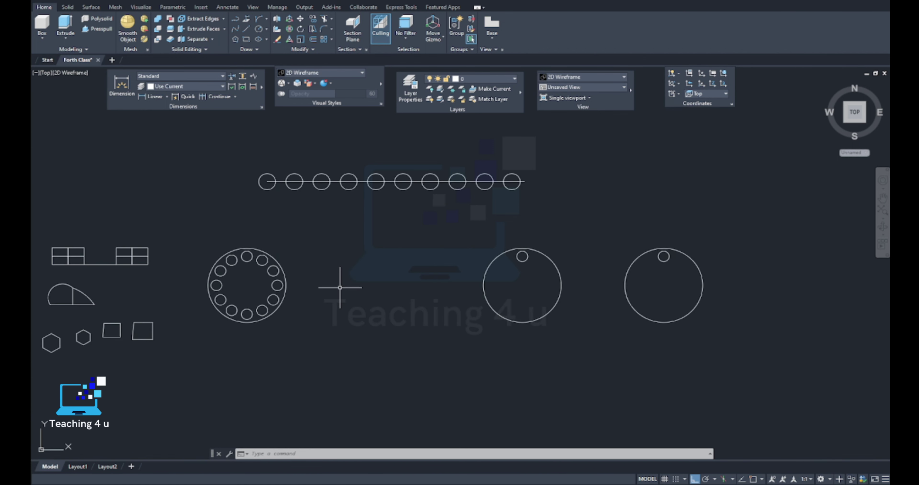
{"action": "scroll", "coordinate": [339, 286], "scroll_direction": "down", "scroll_amount": 5}
{"action": "scroll", "coordinate": [472, 205], "scroll_direction": "up", "scroll_amount": 5}
{"action": "scroll", "coordinate": [504, 194], "scroll_direction": "up", "scroll_amount": 2}
{"action": "scroll", "coordinate": [504, 194], "scroll_direction": "up", "scroll_amount": 2}
{"action": "middle_click_drag", "start_coordinate": [504, 194], "coordinate": [481, 229]}
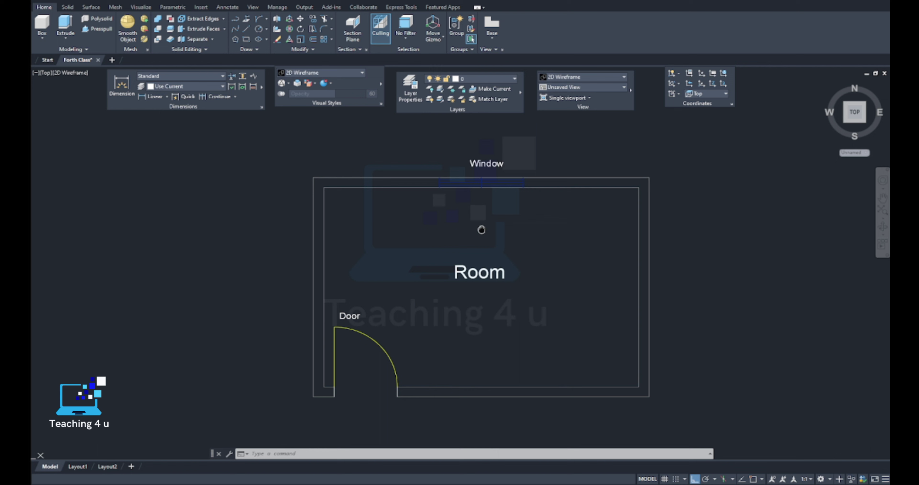
{"action": "type", "text": "z"}
{"action": "key", "text": "Return"}
{"action": "left_click", "coordinate": [285, 139]}
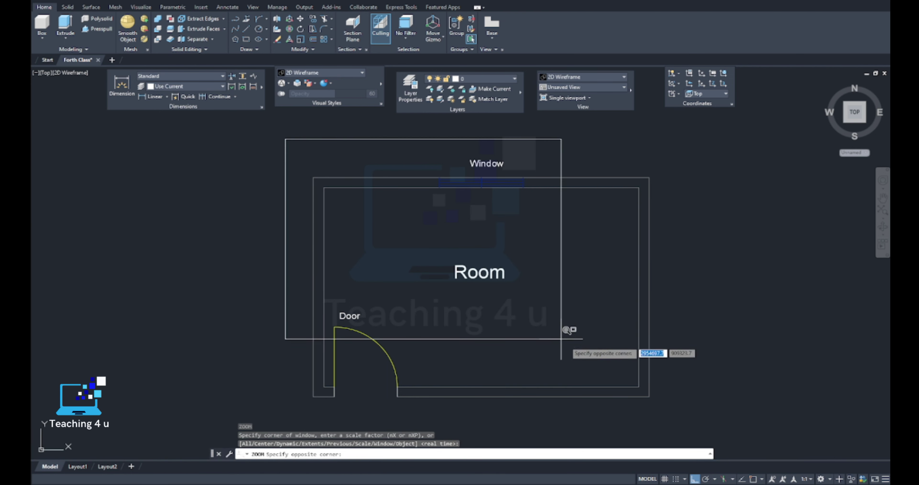
{"action": "left_click", "coordinate": [652, 416]}
{"action": "scroll", "coordinate": [654, 389], "scroll_direction": "down", "scroll_amount": 4}
{"action": "middle_click_drag", "start_coordinate": [651, 389], "coordinate": [566, 335]}
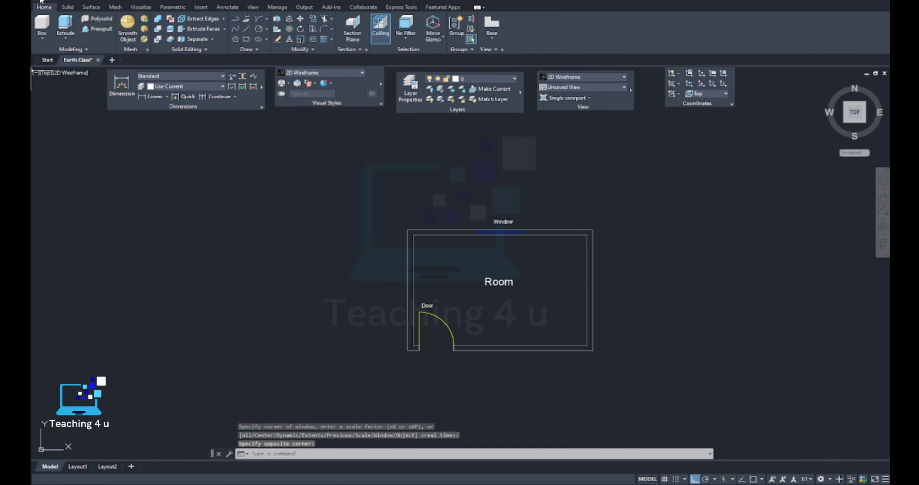
{"action": "middle_click_drag", "start_coordinate": [494, 268], "coordinate": [428, 224]}
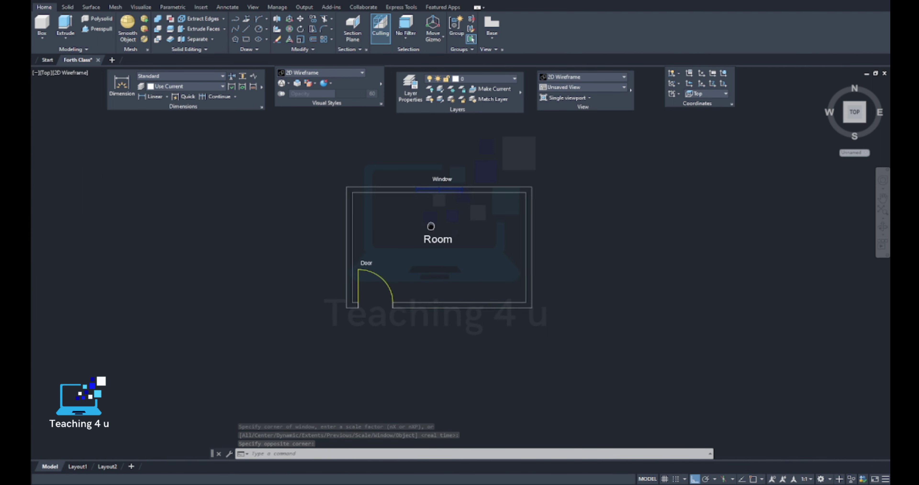
{"action": "scroll", "coordinate": [448, 179], "scroll_direction": "up", "scroll_amount": 4}
{"action": "scroll", "coordinate": [476, 184], "scroll_direction": "up", "scroll_amount": 1}
{"action": "scroll", "coordinate": [479, 188], "scroll_direction": "down", "scroll_amount": 3}
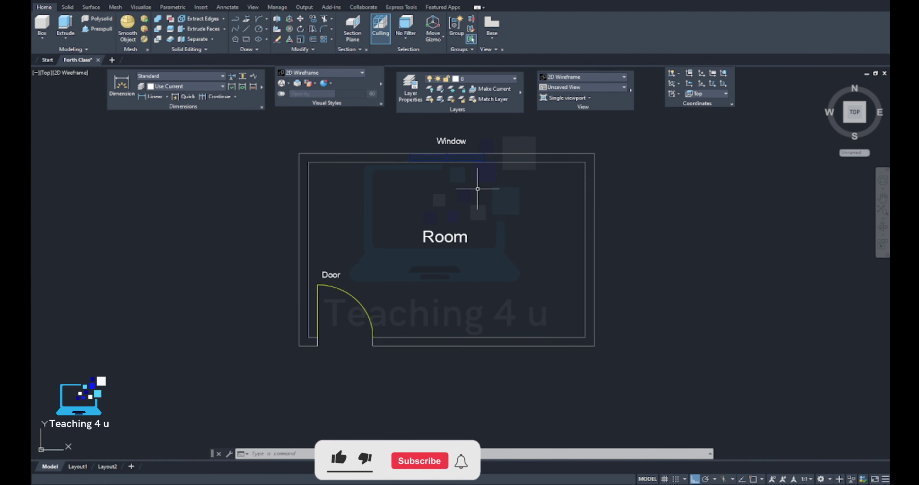
{"action": "middle_click_drag", "start_coordinate": [480, 188], "coordinate": [496, 220]}
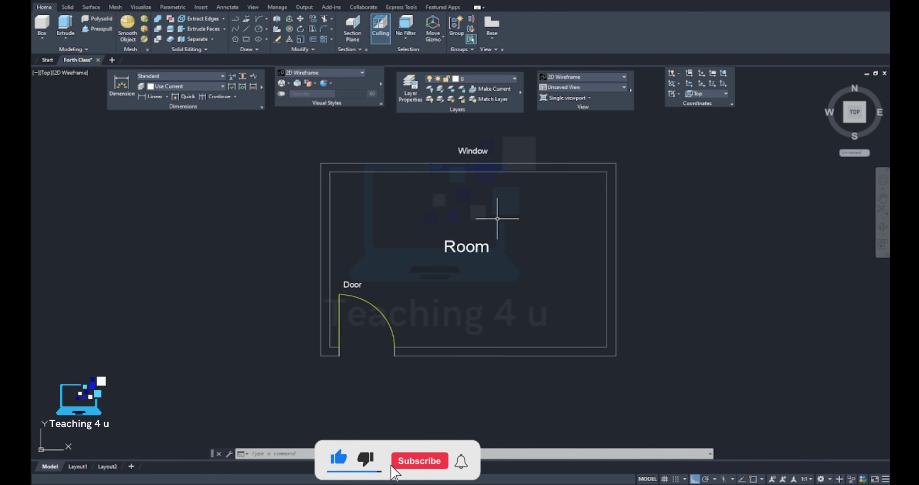